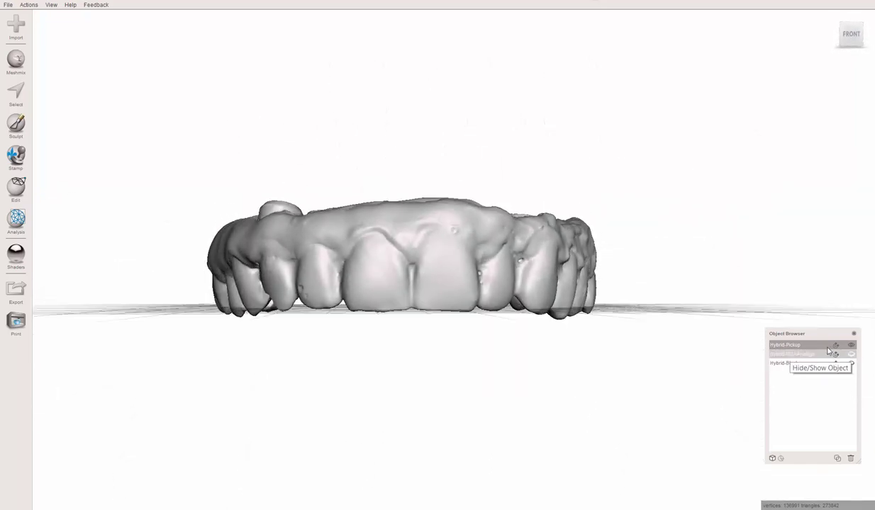
Examine the Hybrid-Pickup scan from the front and above, including the six implant sockets on its tissue side.
mouse_move(430, 241)
right_down()
mouse_move(378, 348)
mouse_move(400, 321)
mouse_move(417, 245)
right_up()
right_drag(402, 291, 448, 302)
right_drag(494, 247, 495, 296)
middle_drag(462, 267, 443, 258)
right_drag(443, 258, 419, 295)
right_drag(426, 237, 449, 244)
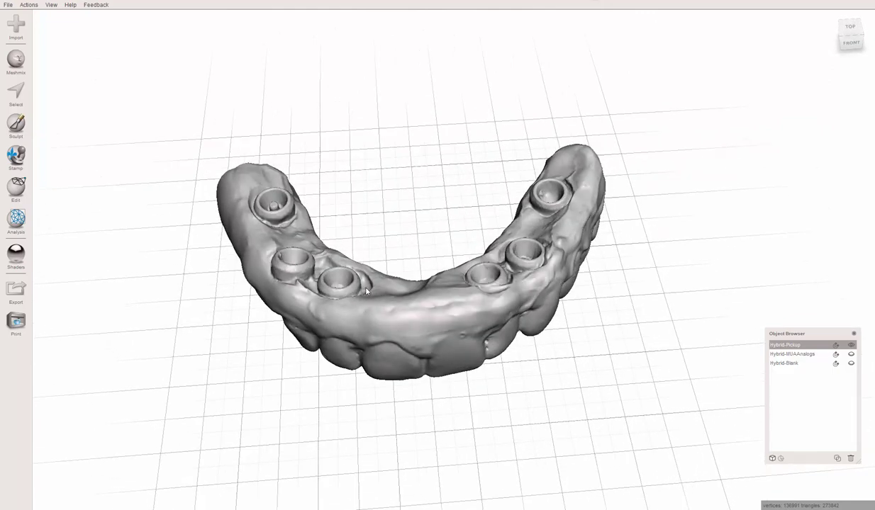
right_drag(367, 291, 491, 331)
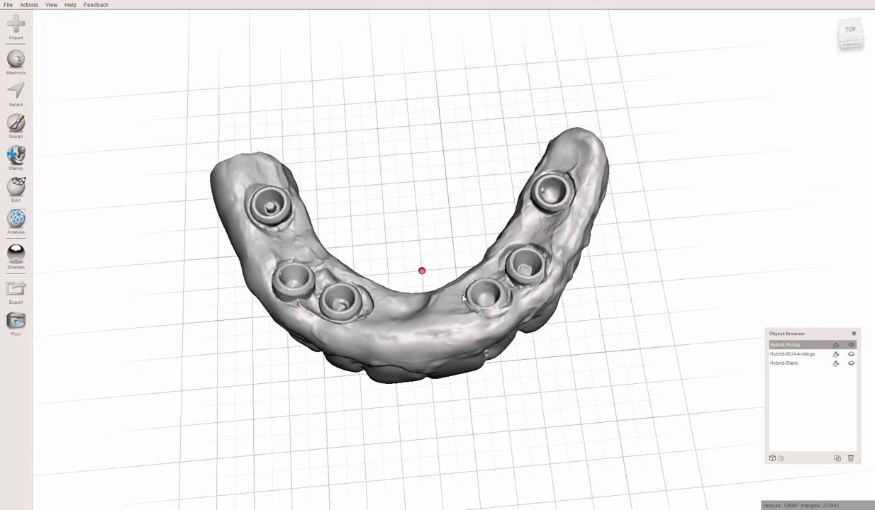
right_drag(442, 300, 298, 224)
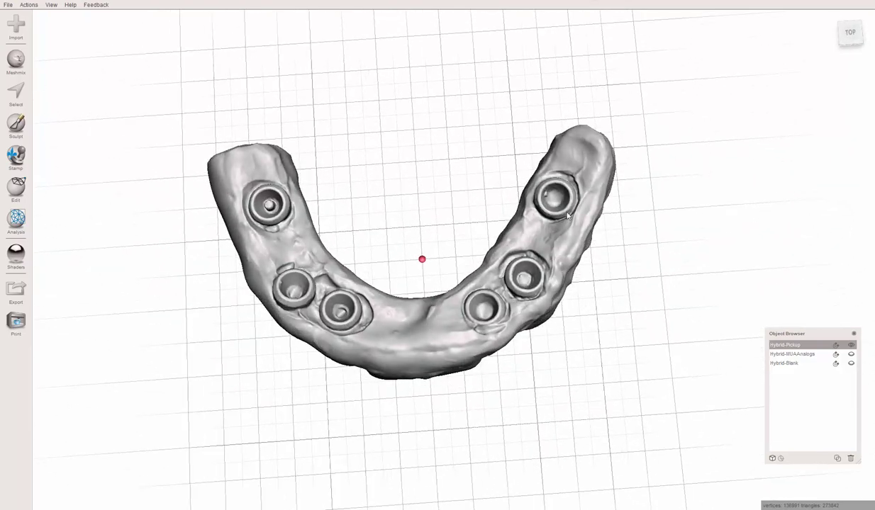
right_drag(385, 333, 491, 266)
right_drag(432, 319, 426, 301)
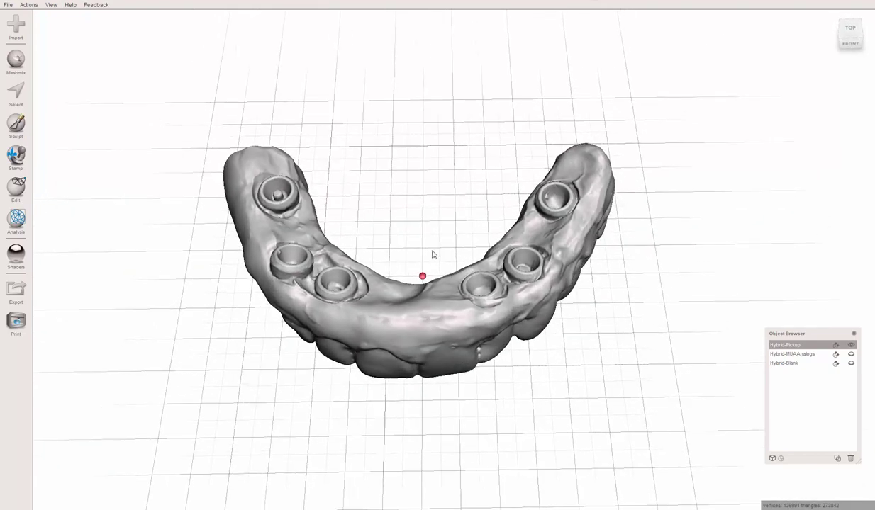
right_drag(436, 237, 348, 161)
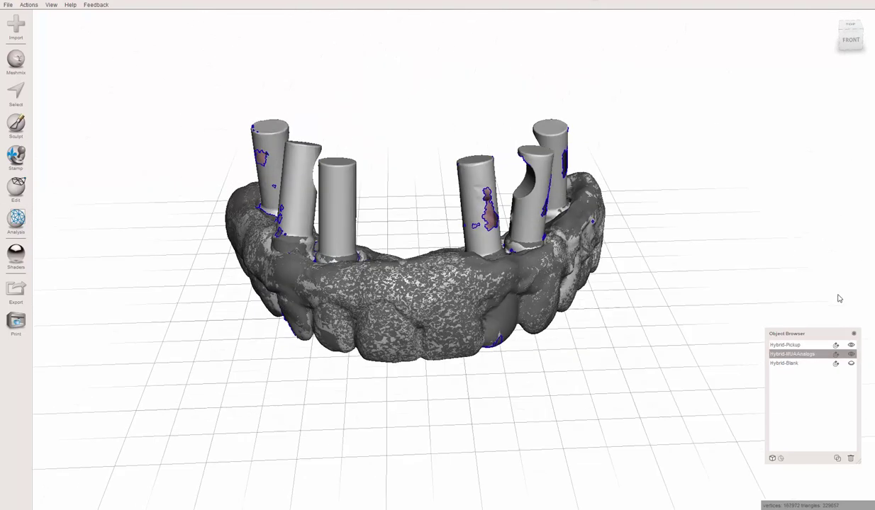
Hide the Hybrid-Pickup object so that only the Hybrid-MUAAnalogs scan is displayed.
click(850, 345)
right_drag(486, 386, 484, 432)
right_drag(279, 221, 358, 192)
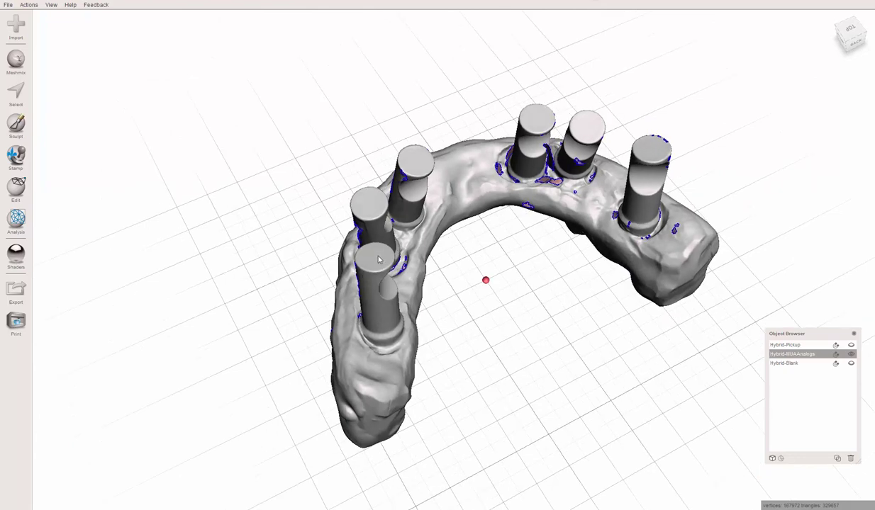
Examine the six analogs seated in the Hybrid-MUAAnalogs scan from the front, back and top, including their angulation and scan gaps.
right_drag(589, 231, 583, 167)
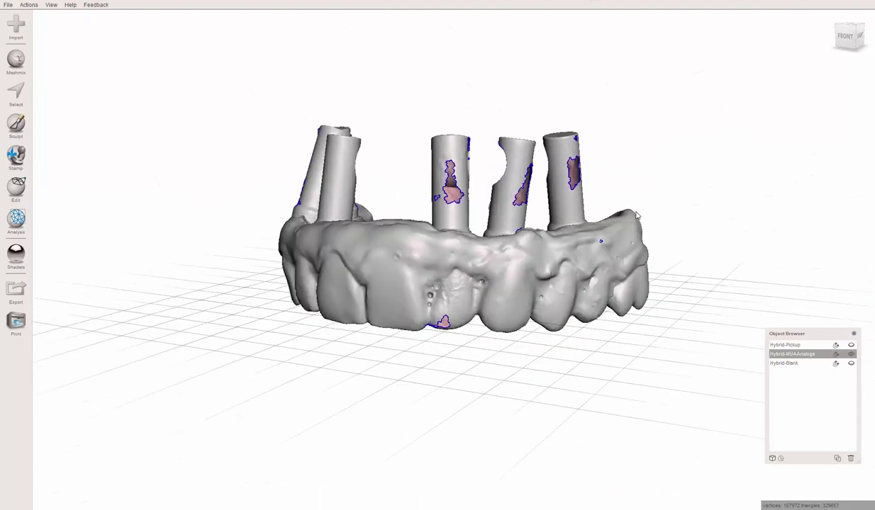
right_drag(487, 206, 438, 271)
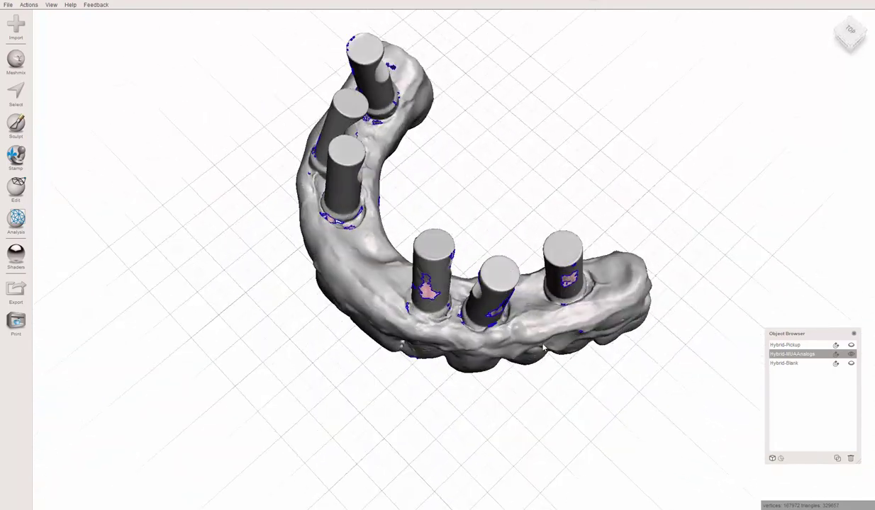
right_drag(406, 243, 444, 207)
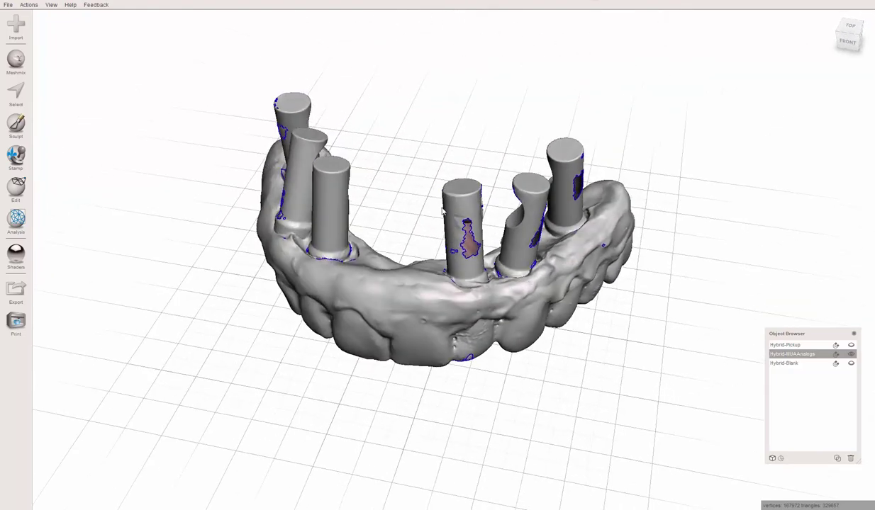
right_drag(496, 236, 515, 186)
right_drag(519, 226, 567, 239)
right_drag(580, 448, 536, 360)
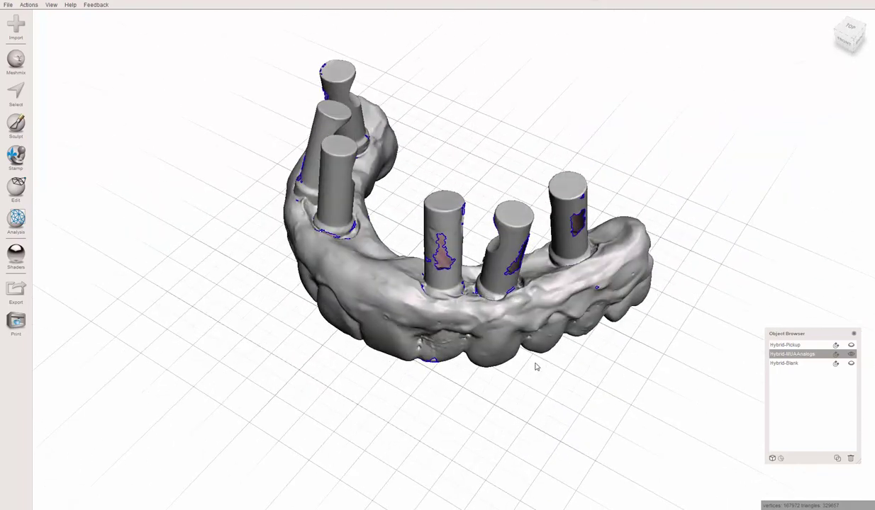
right_drag(468, 271, 297, 260)
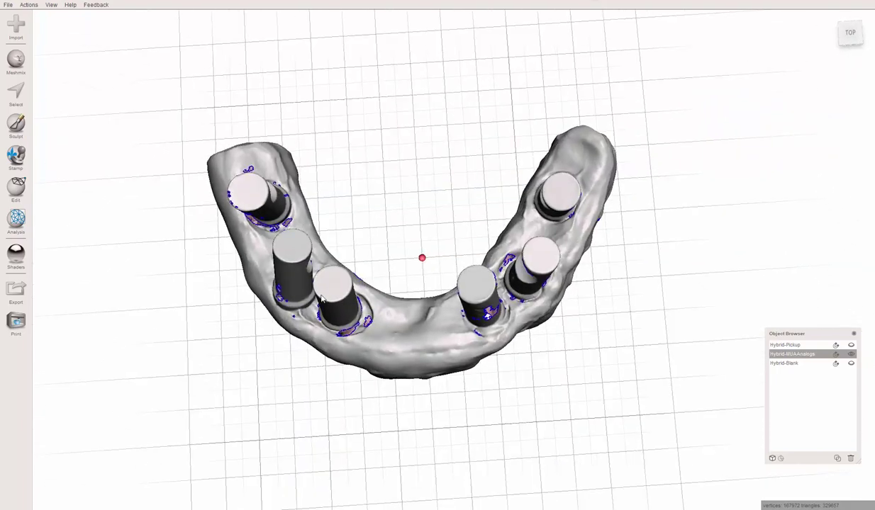
right_drag(332, 299, 420, 226)
right_drag(476, 199, 186, 181)
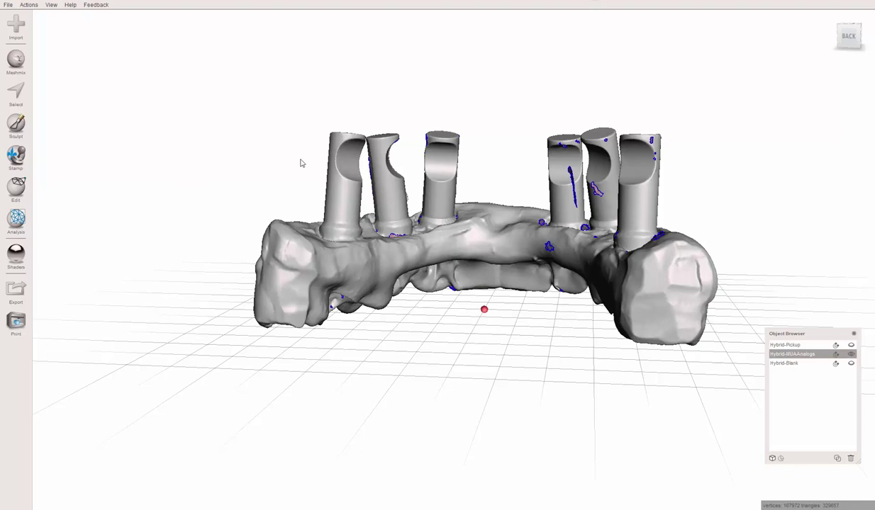
right_drag(320, 178, 397, 169)
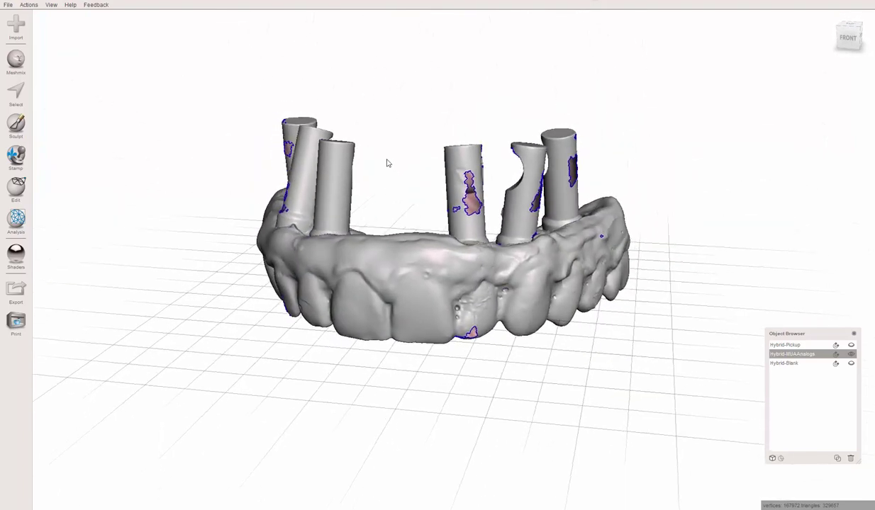
right_drag(385, 243, 383, 207)
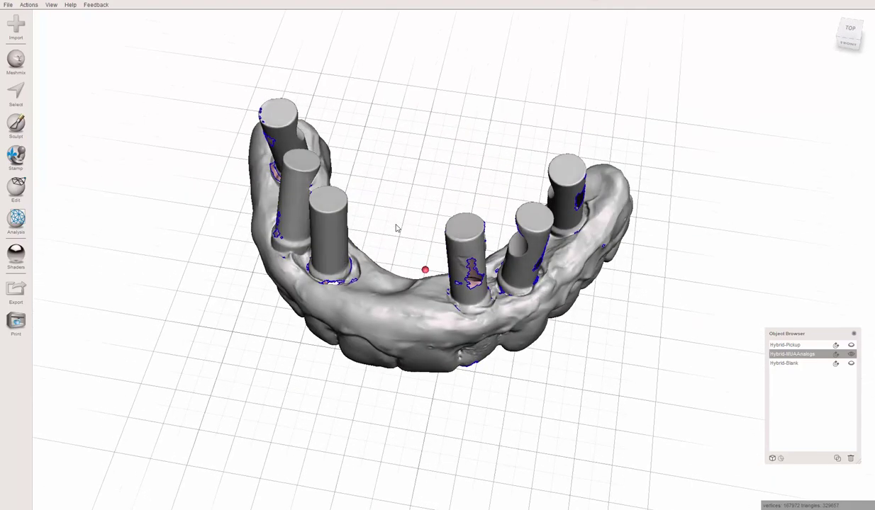
right_drag(397, 228, 446, 168)
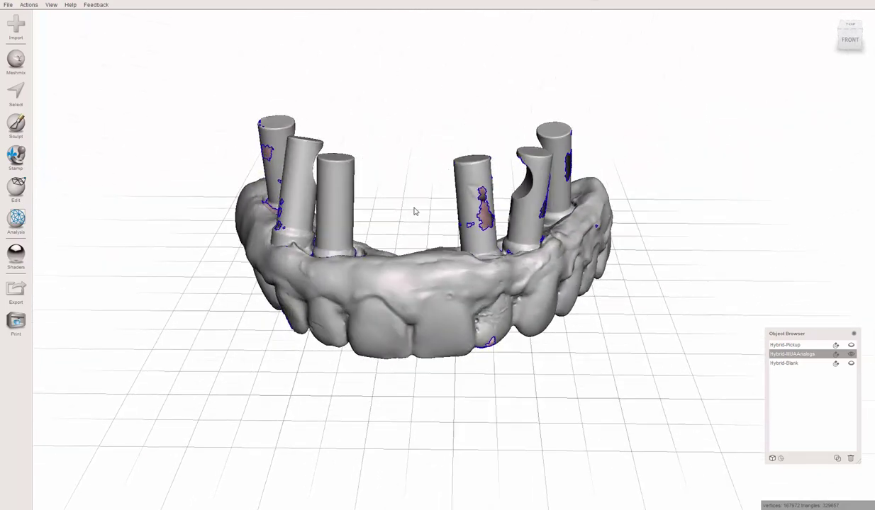
right_drag(418, 211, 446, 278)
right_drag(404, 242, 420, 250)
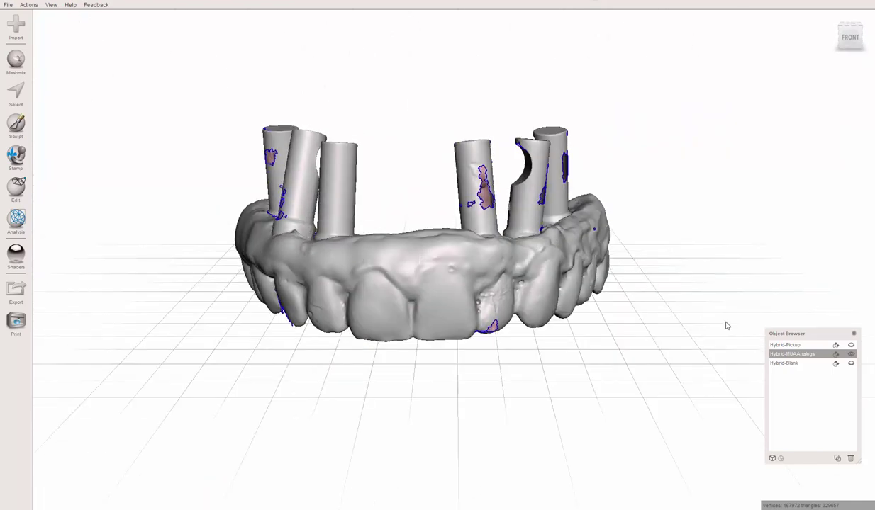
right_drag(493, 332, 560, 274)
right_drag(313, 211, 464, 238)
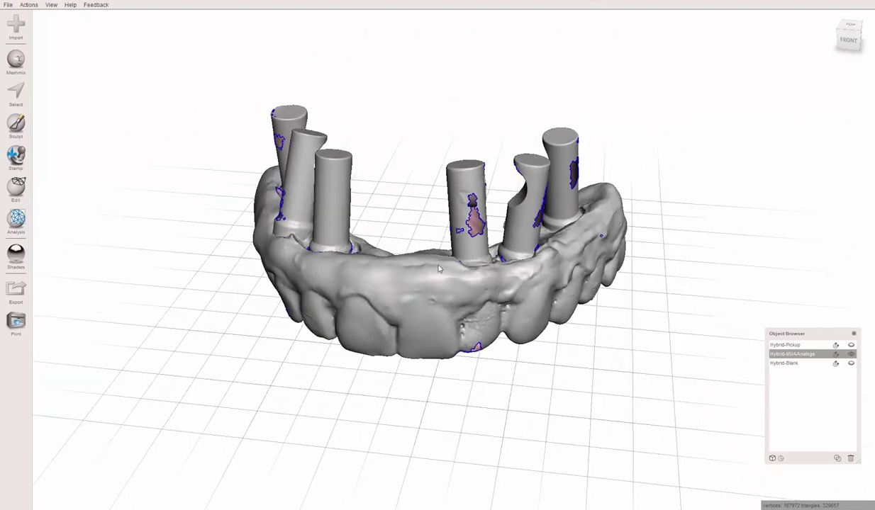
right_drag(414, 265, 428, 254)
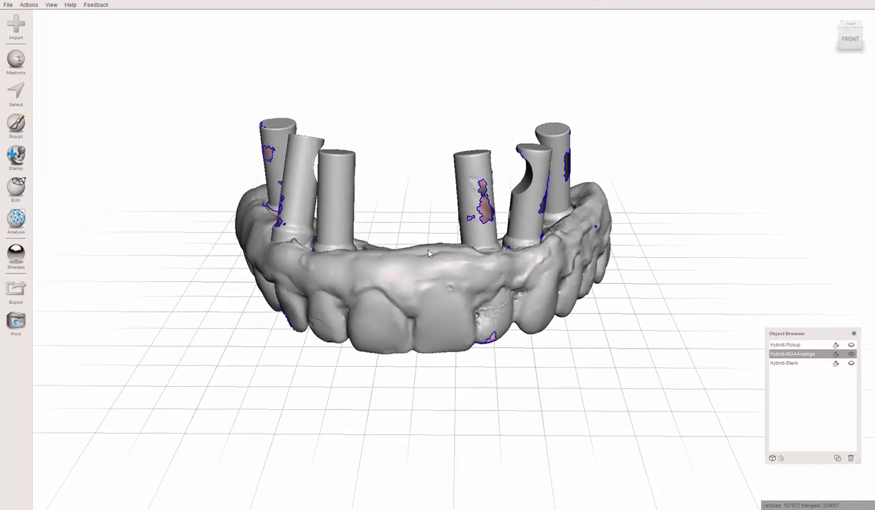
right_drag(419, 209, 238, 160)
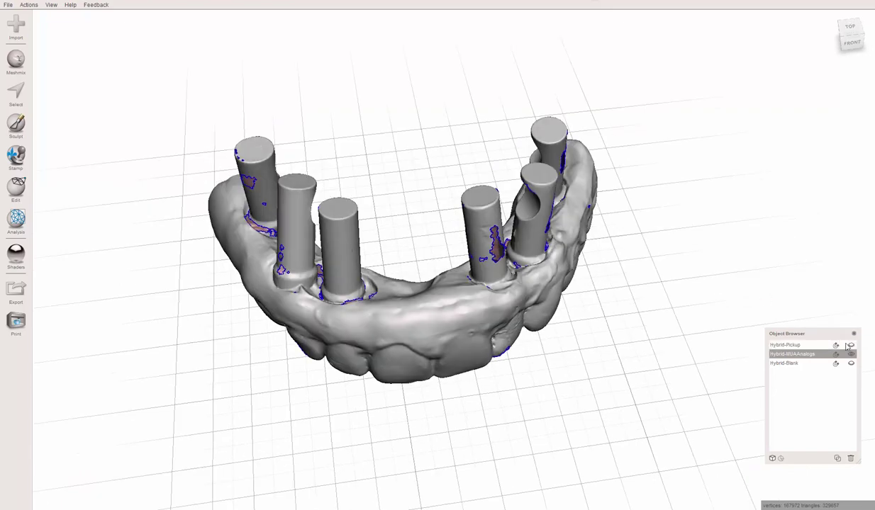
Display and activate Hybrid-Blank alone with Hybrid-MUAAnalogs hidden, and inspect the blank from behind and in front.
click(851, 364)
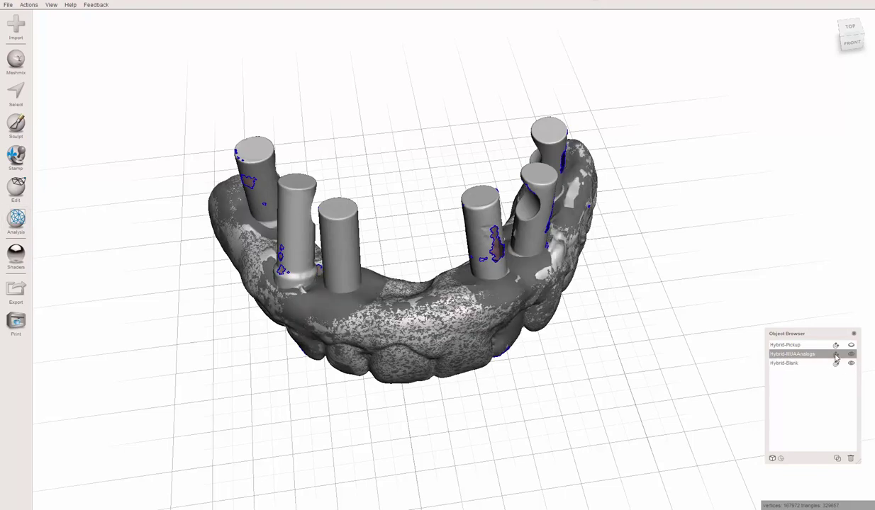
click(851, 355)
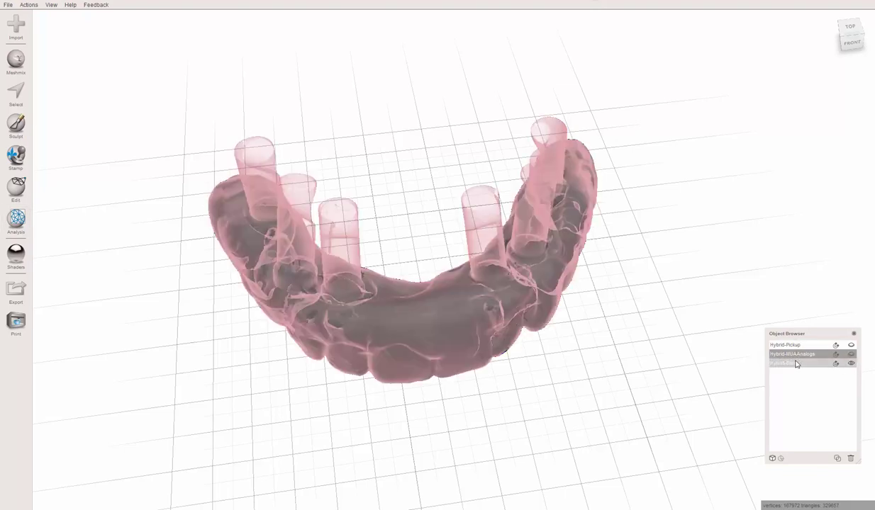
click(795, 362)
right_drag(484, 260, 517, 239)
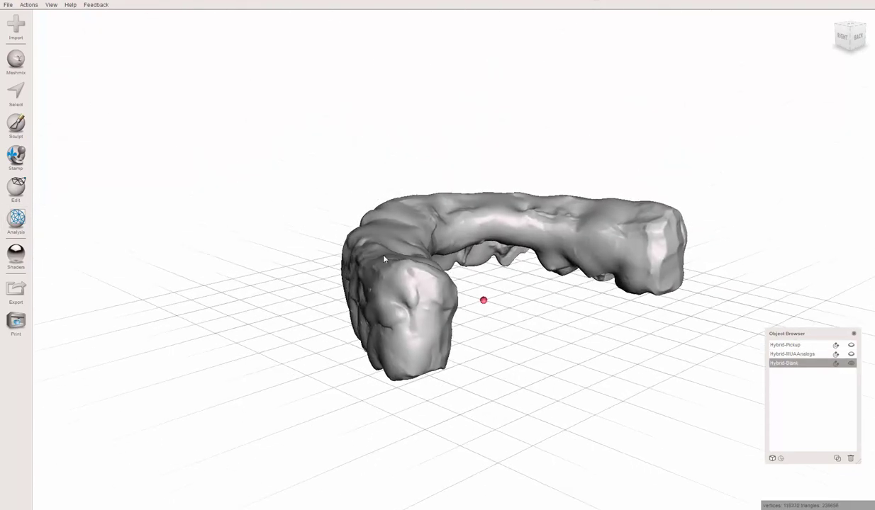
right_drag(371, 263, 429, 327)
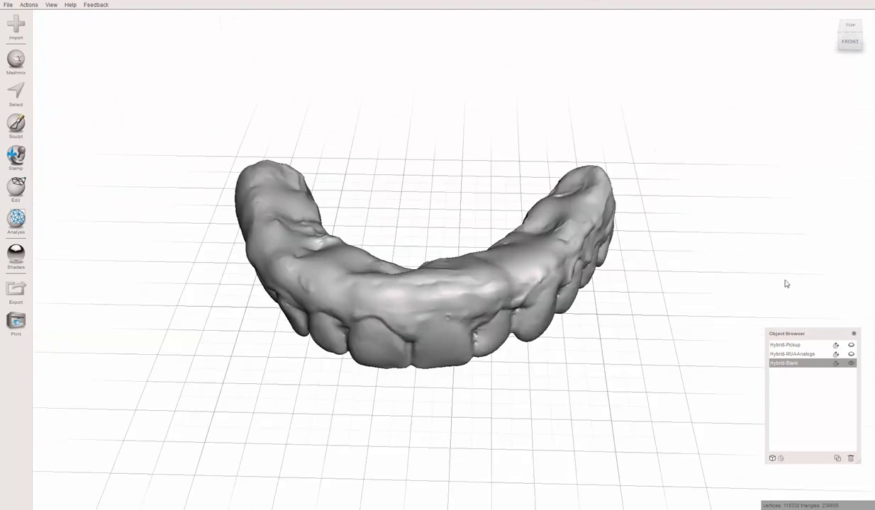
Show Hybrid-MUAAnalogs again, make it the active object and hide Hybrid-Blank.
click(851, 354)
click(851, 355)
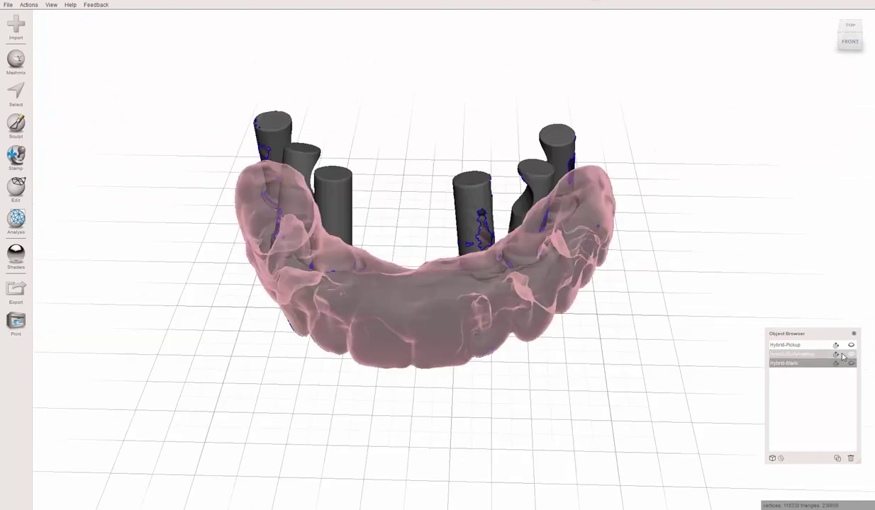
click(794, 355)
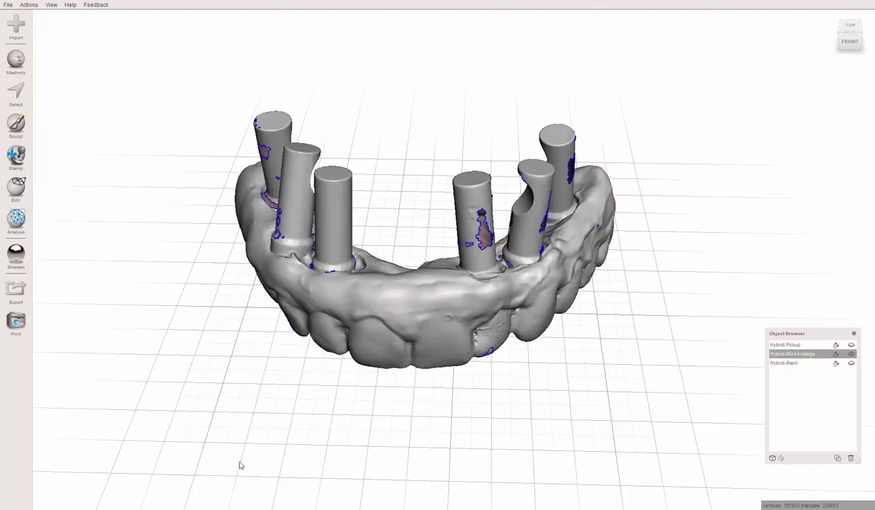
scroll(397, 261, down, 3)
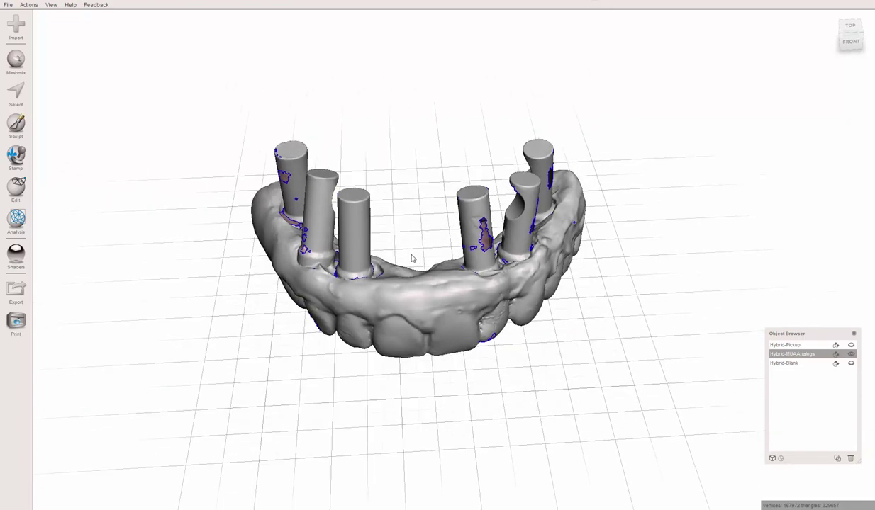
Switch to the MUA-Files folder in File Explorer and append BMU MMUTC.STL to the Meshmixer scene.
key(alt+Tab)
key(alt+Tab)
key(alt+Tab)
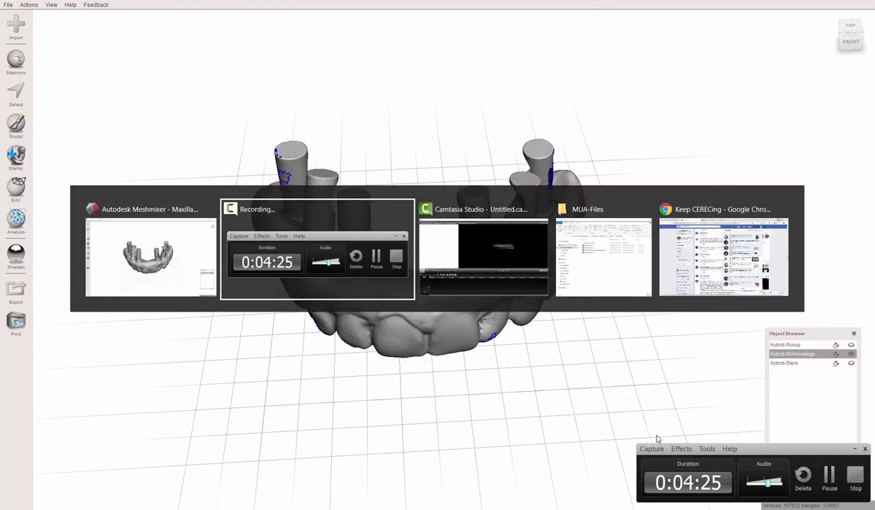
key(alt+Tab)
key(alt+Tab)
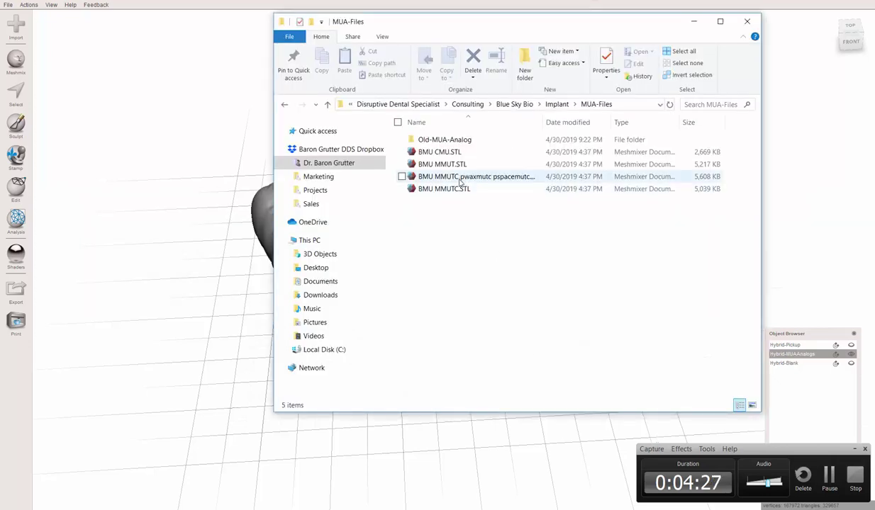
drag(459, 187, 190, 290)
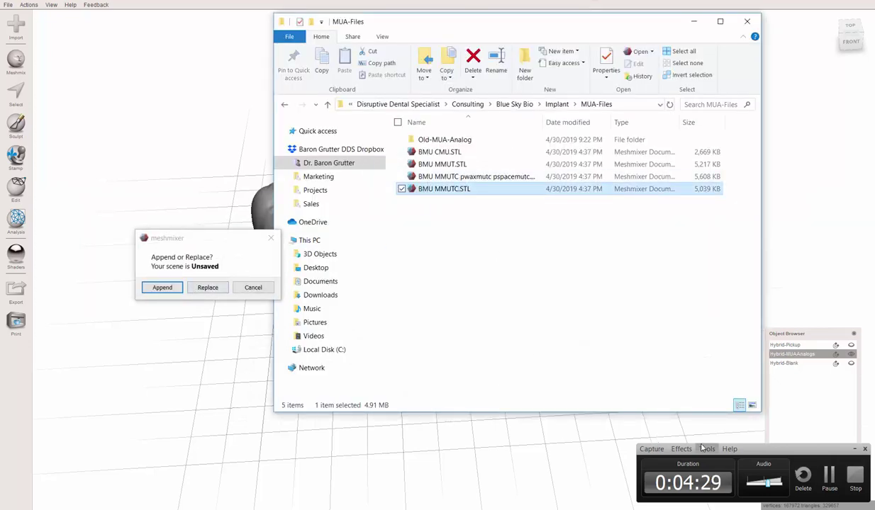
click(796, 437)
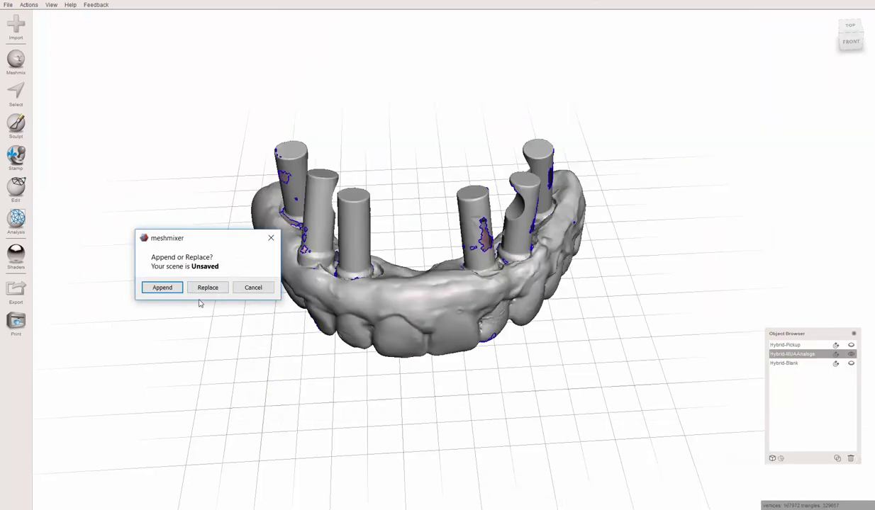
click(168, 288)
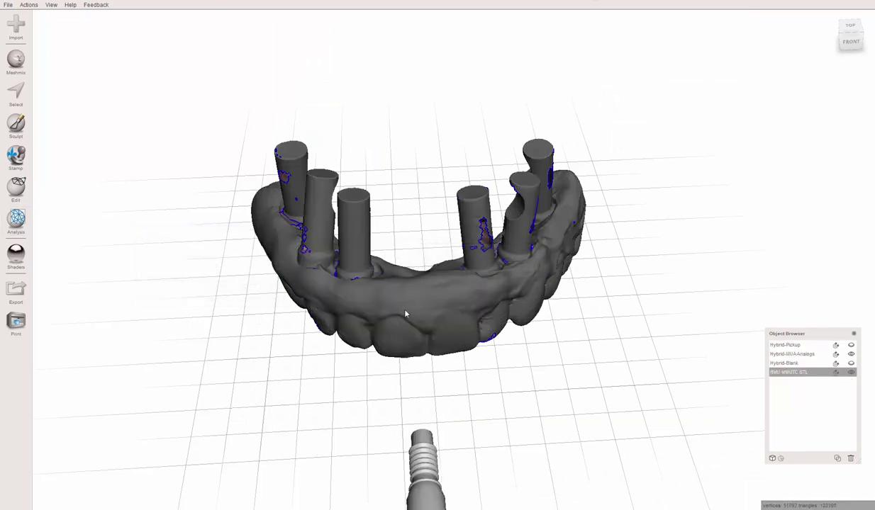
Transform the BMU MMUTC.STL analog, translating it about 60.86 mm in X into the arch and rotating it -90° about Z.
scroll(405, 313, down, 2)
middle_drag(409, 338, 407, 262)
right_drag(406, 262, 410, 384)
key(t)
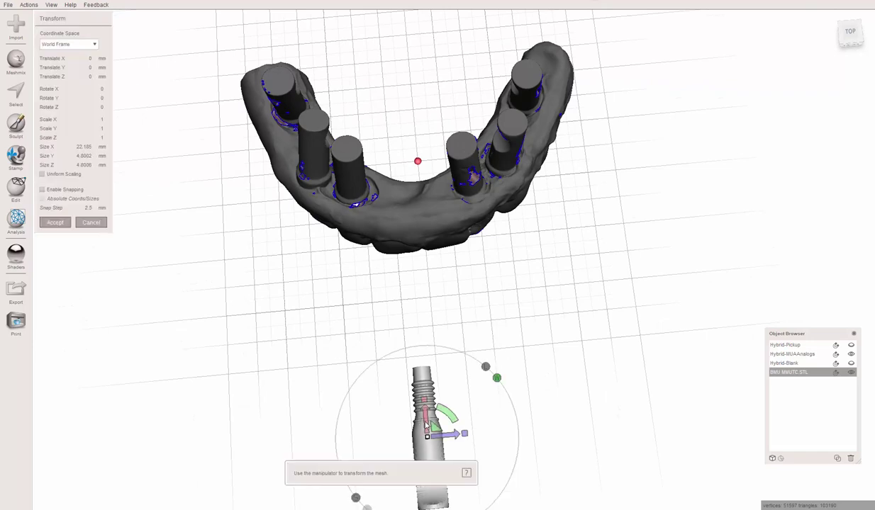
drag(433, 426, 408, 80)
right_drag(404, 80, 441, 157)
drag(286, 152, 227, 211)
Raise the BMU MMUTC.STL analog about 7.31 mm along Y and accept the transform.
right_drag(416, 163, 308, 126)
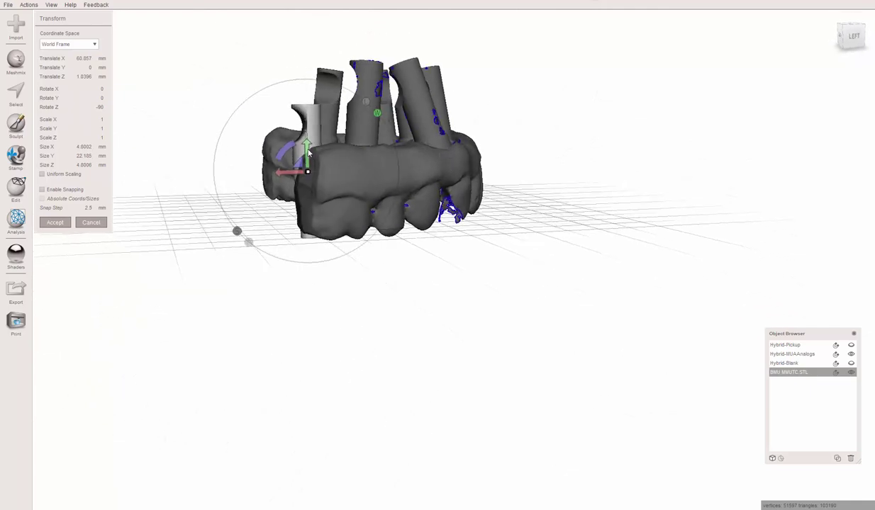
drag(308, 151, 305, 90)
right_drag(305, 91, 330, 279)
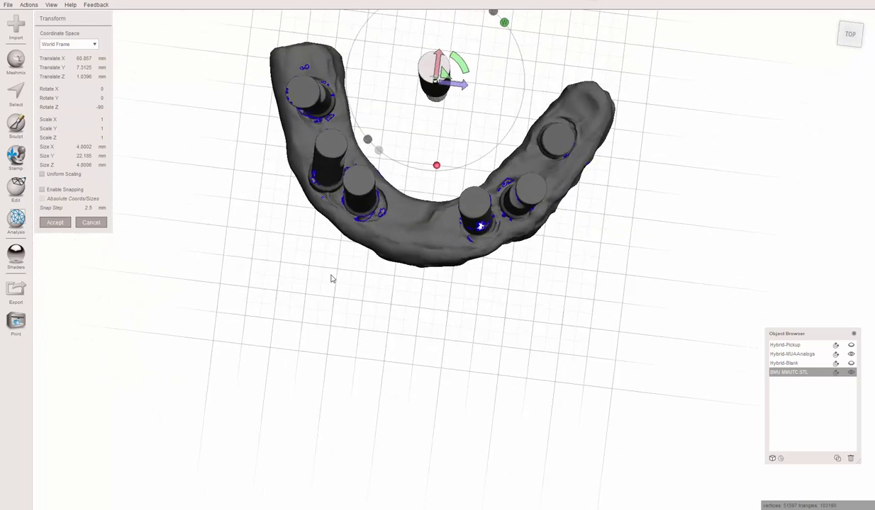
click(66, 222)
right_drag(363, 123, 359, 178)
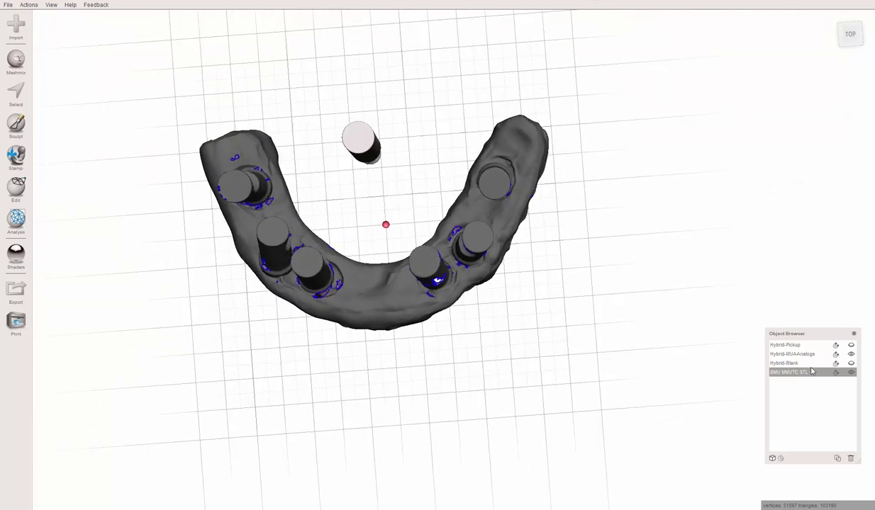
Duplicate the BMU MMUTC.STL analog five times.
click(838, 460)
click(837, 459)
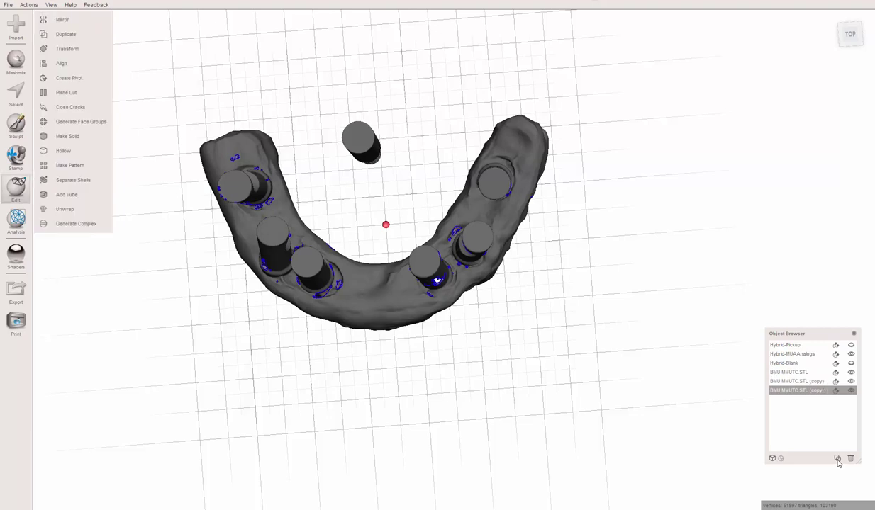
click(837, 459)
click(837, 460)
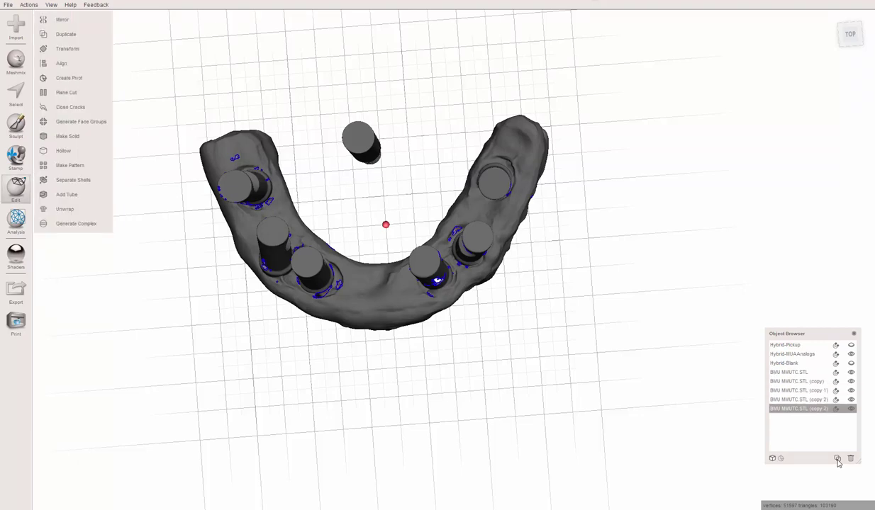
click(837, 459)
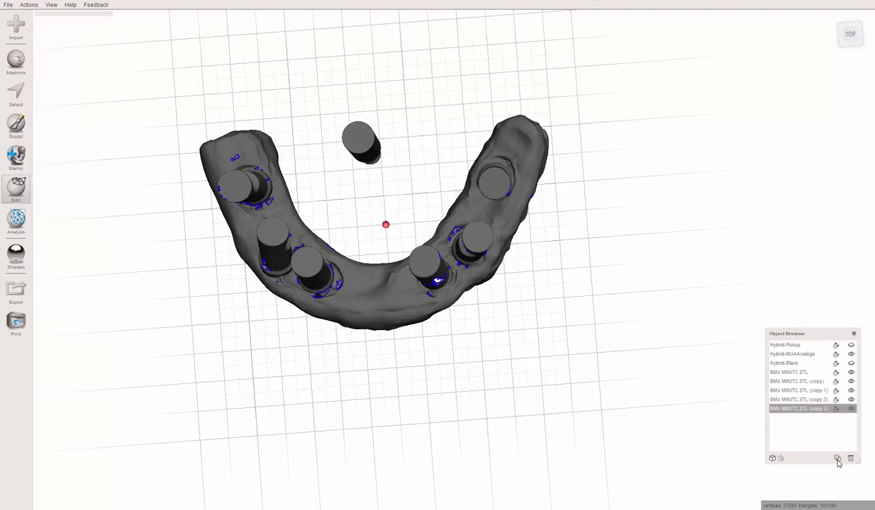
Hide the five analog copies and make the original BMU MMUTC.STL the active object.
click(851, 390)
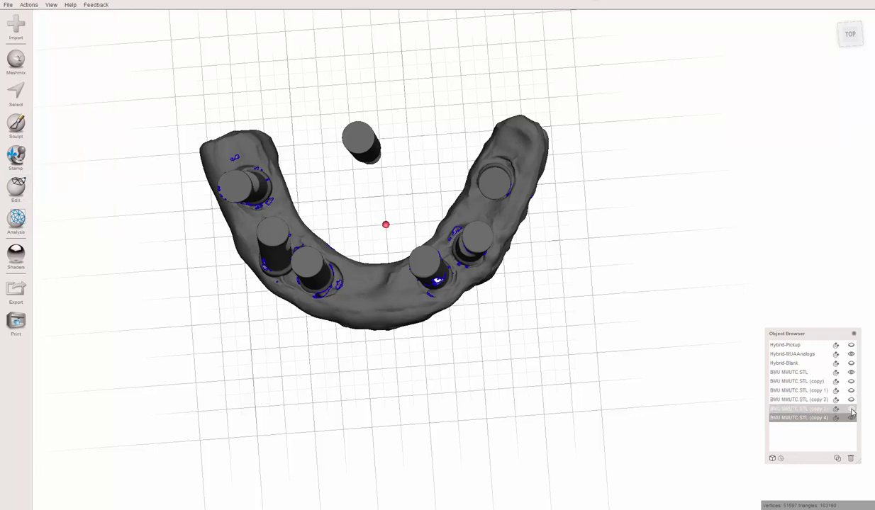
click(799, 373)
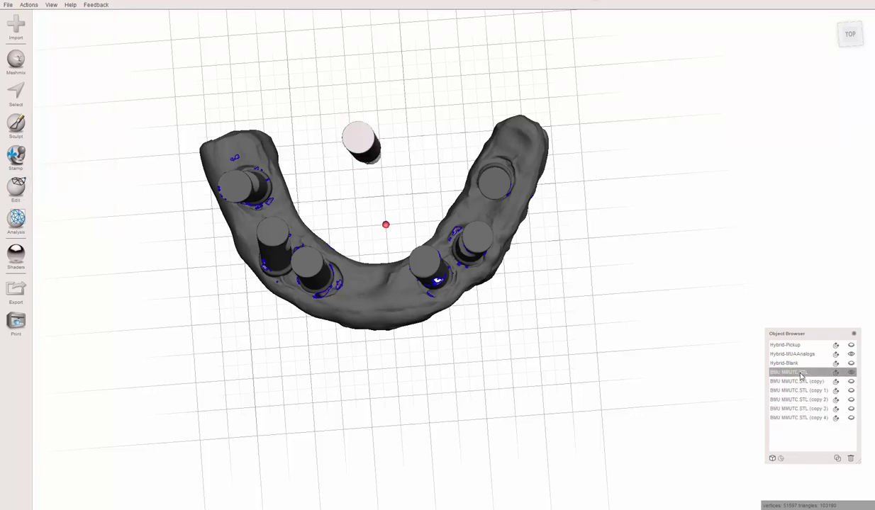
right_drag(651, 382, 611, 353)
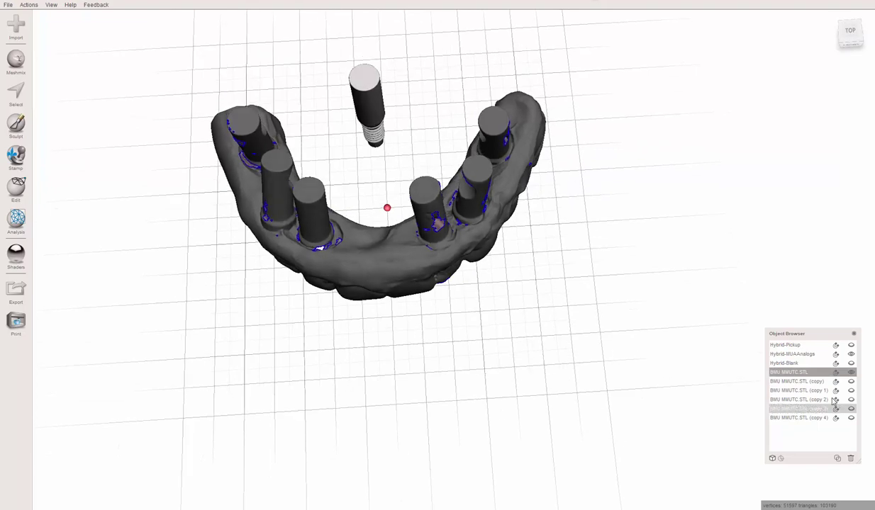
right_drag(345, 195, 369, 209)
right_drag(447, 189, 444, 201)
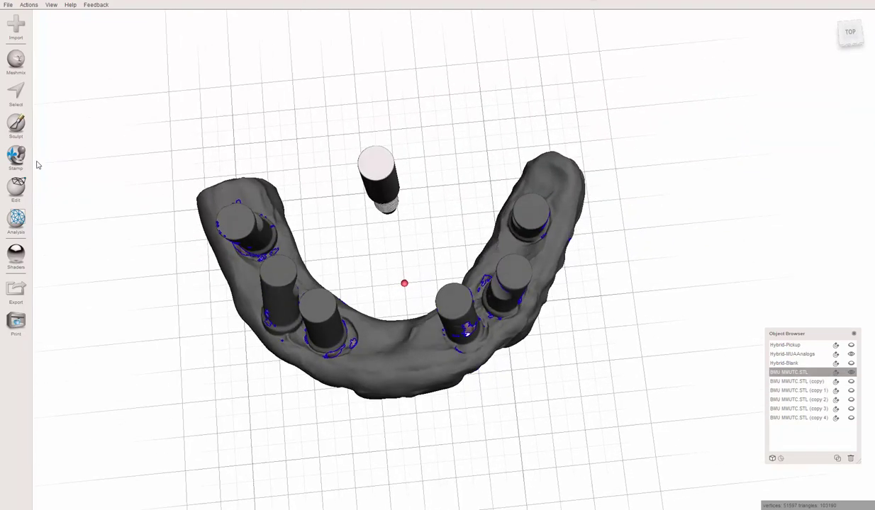
Start Align on BMU MMUTC.STL, using Surface Scribble for both source and destination with Translate and Rotate.
click(16, 186)
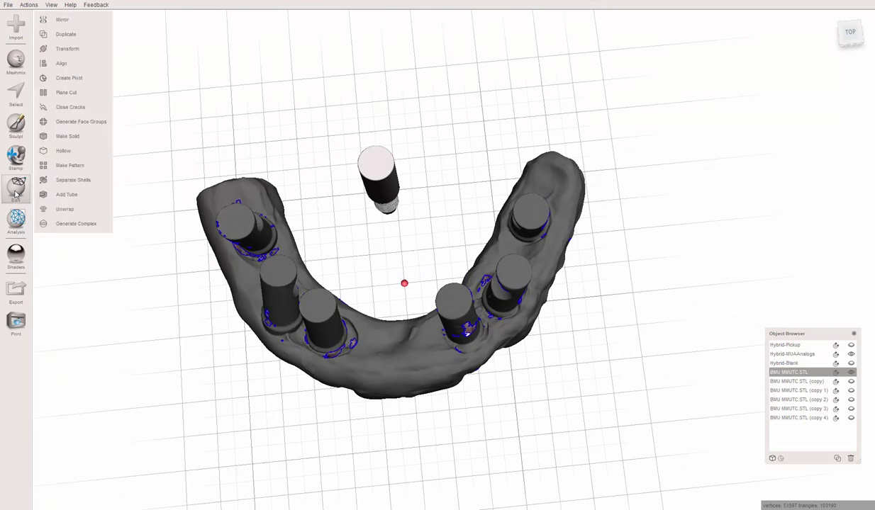
click(63, 66)
right_drag(383, 173, 390, 172)
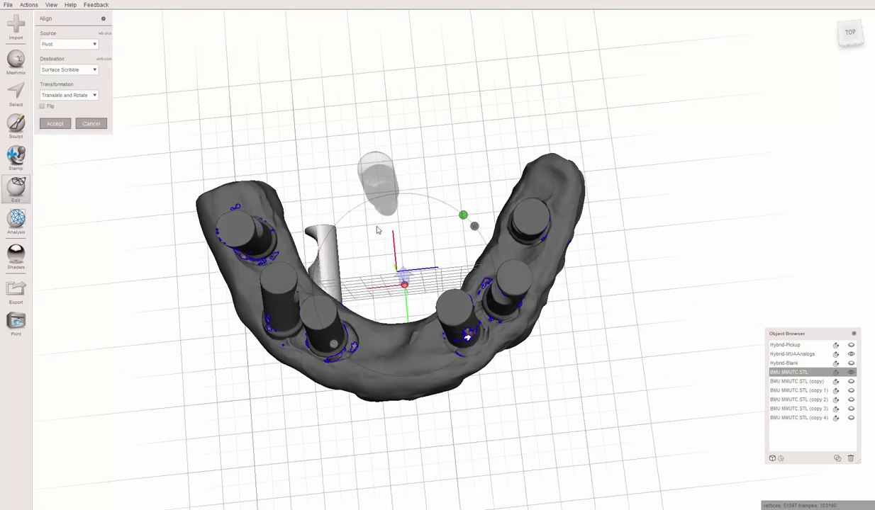
right_drag(378, 228, 385, 184)
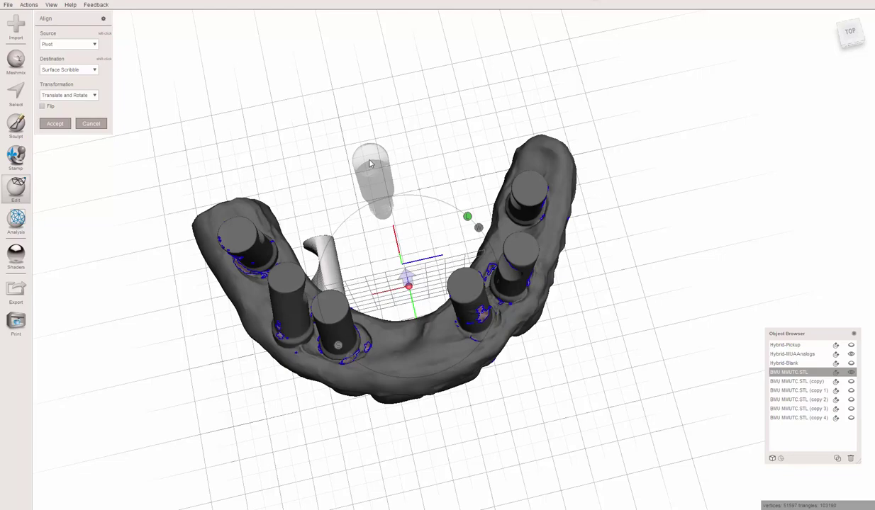
right_drag(370, 164, 365, 186)
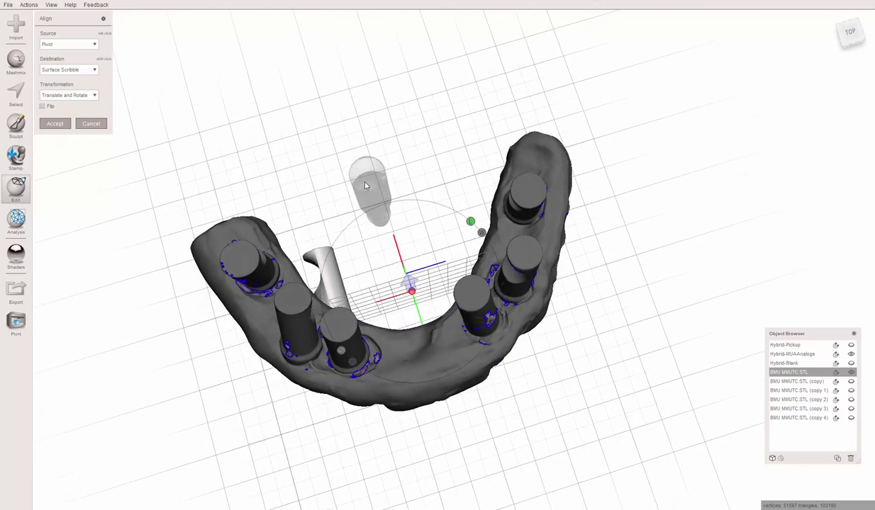
click(56, 47)
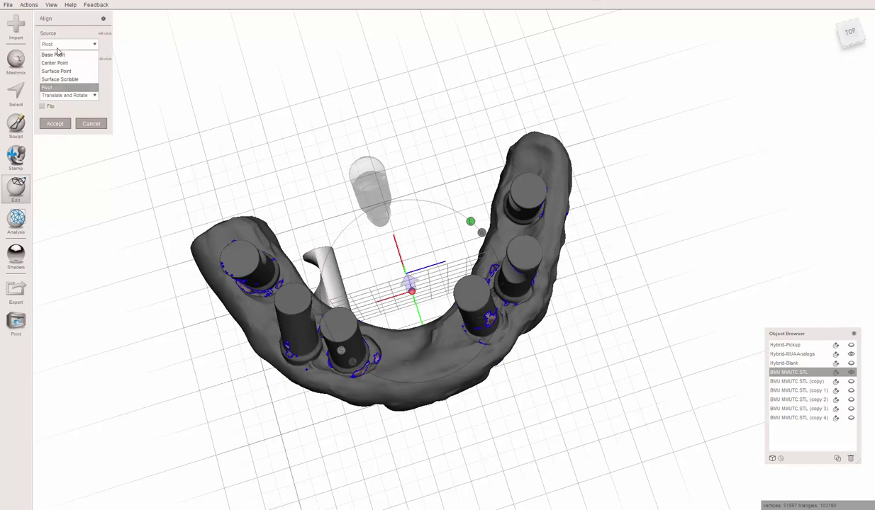
click(76, 84)
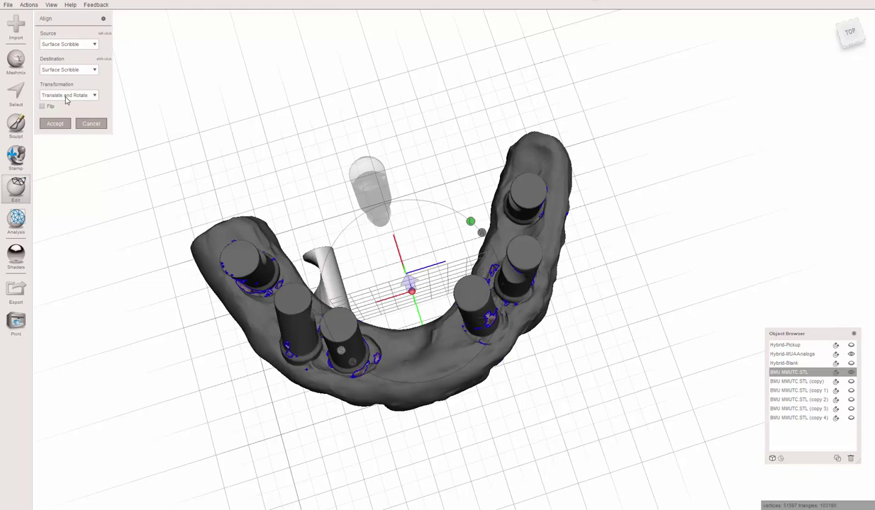
Scribble on the top faces of the digital analog and the rearmost scanned analog on the arch's right arm, correcting the inverted orientation.
right_drag(459, 88, 410, 83)
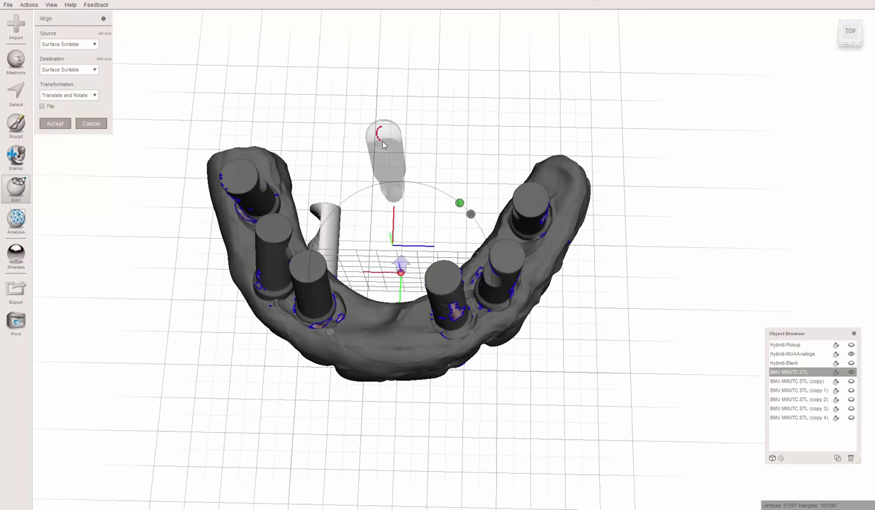
drag(383, 128, 385, 129)
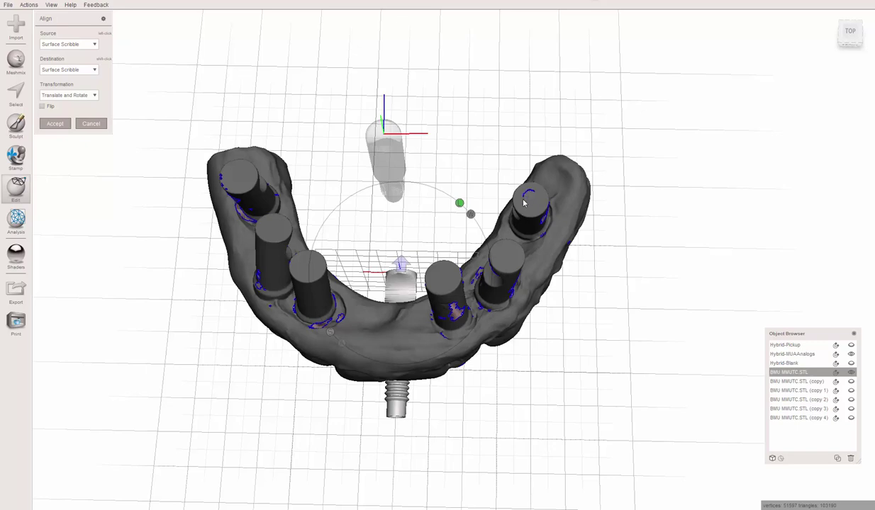
shift+drag(537, 199, 534, 194)
mouse_move(538, 239)
right_down()
mouse_move(530, 176)
mouse_move(498, 132)
mouse_move(497, 204)
right_up()
middle_drag(497, 204, 489, 218)
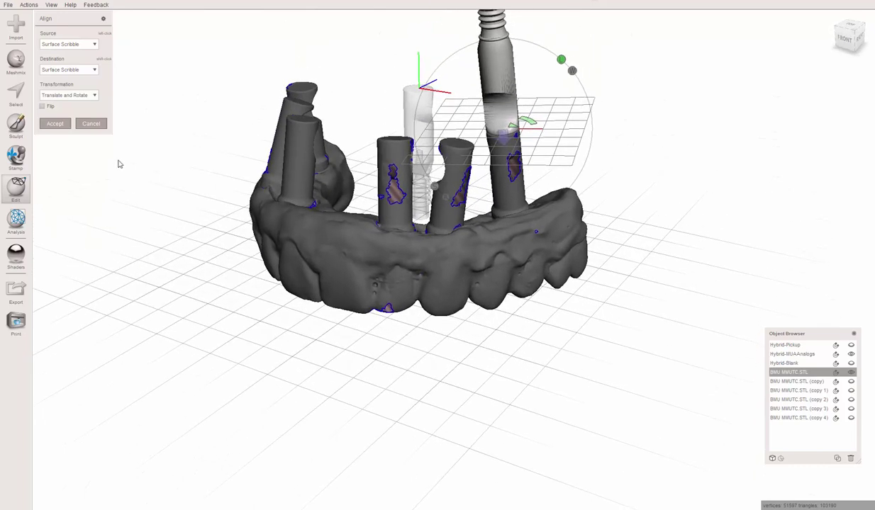
scroll(502, 142, up, 5)
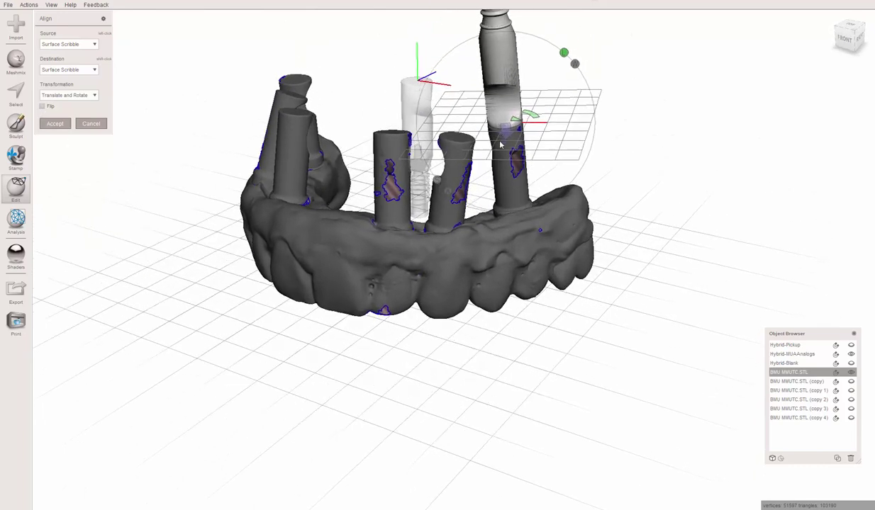
shift+drag(521, 96, 501, 93)
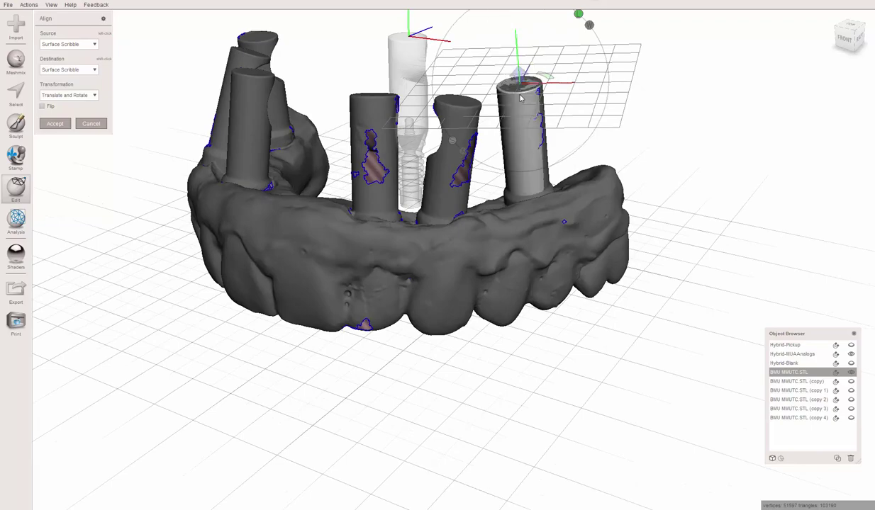
Nudge the digital analog within the plane of its top face to centre it on the scanned analog.
mouse_move(456, 109)
right_down()
mouse_move(462, 189)
mouse_move(431, 151)
right_up()
middle_drag(430, 151, 360, 127)
scroll(427, 148, up, 8)
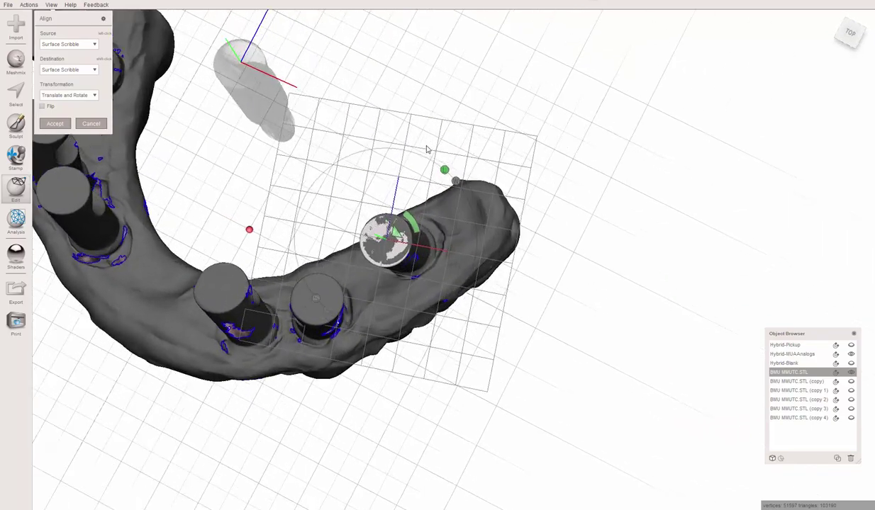
middle_drag(432, 148, 568, 177)
middle_drag(514, 162, 526, 162)
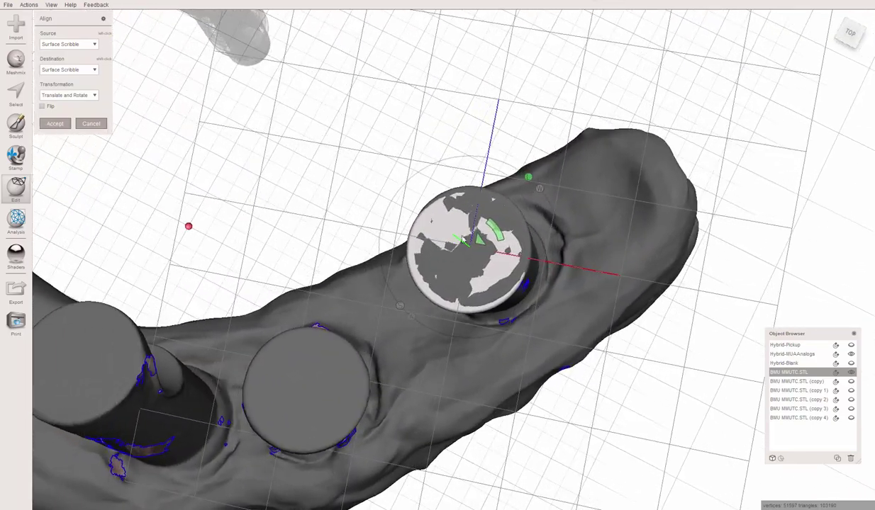
drag(480, 243, 484, 241)
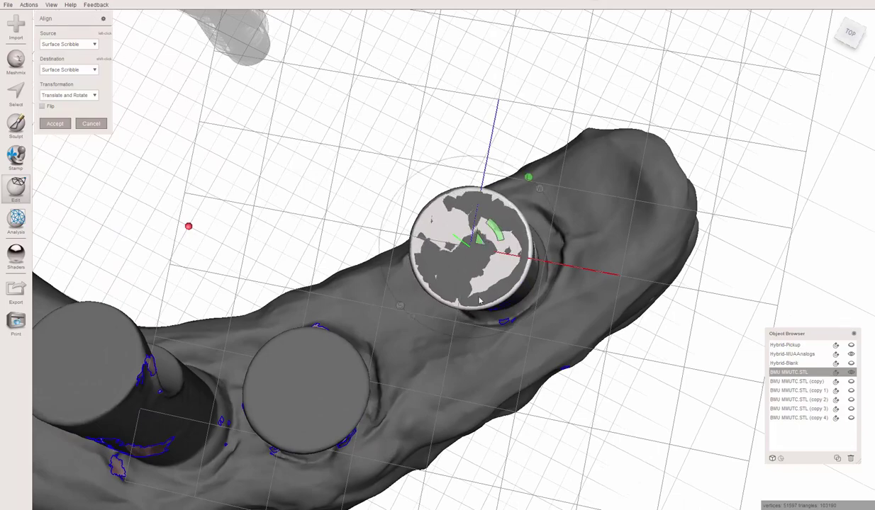
Check the overlap along the analog's shaft from several angles and accept the alignment.
right_drag(481, 240, 479, 287)
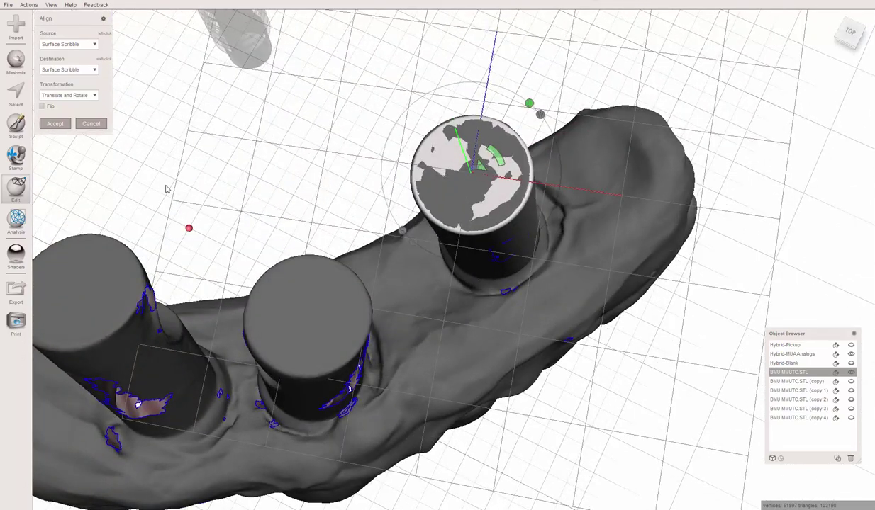
right_drag(409, 286, 450, 49)
right_drag(412, 189, 463, 88)
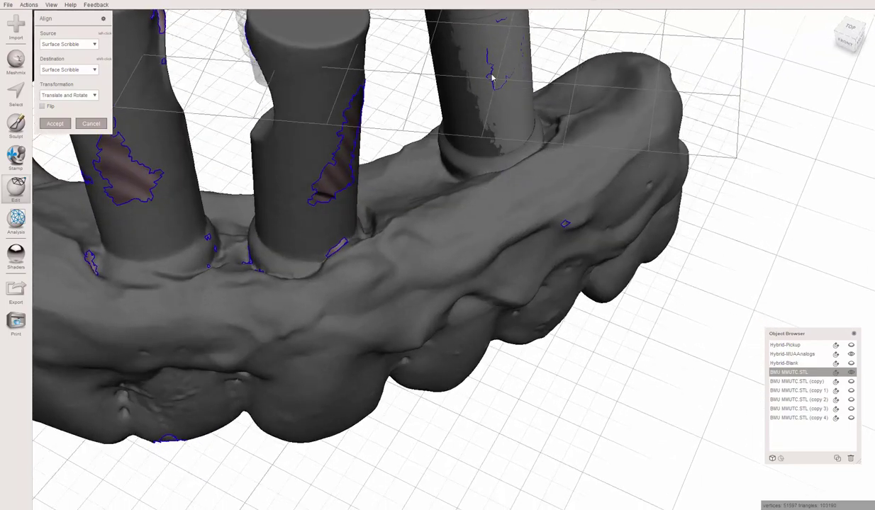
scroll(361, 80, down, 7)
right_drag(343, 75, 381, 128)
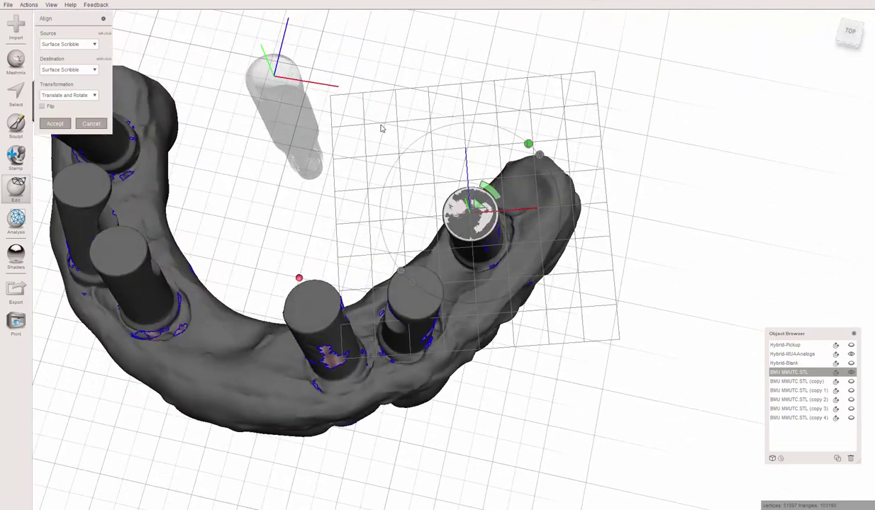
click(55, 125)
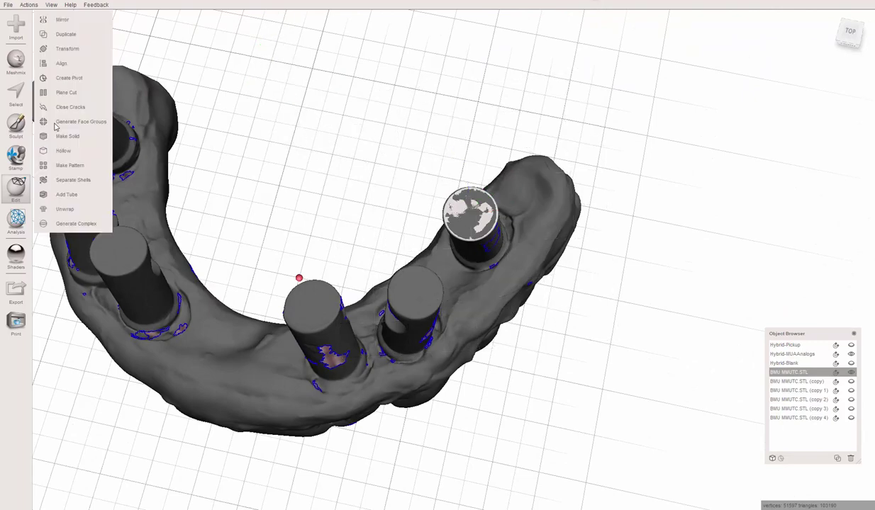
Hide the aligned BMU MMUTC.STL, then show BMU MMUTC.STL (copy) and make it the active object.
right_drag(391, 228, 734, 347)
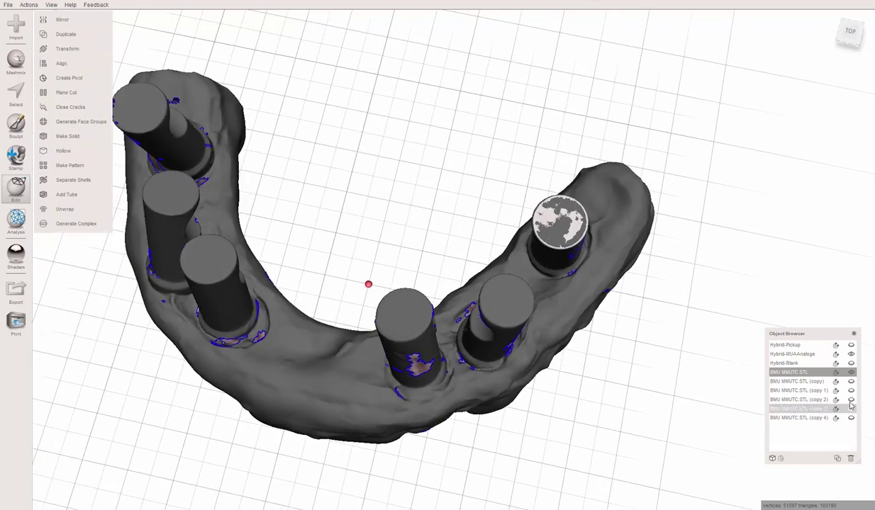
click(851, 373)
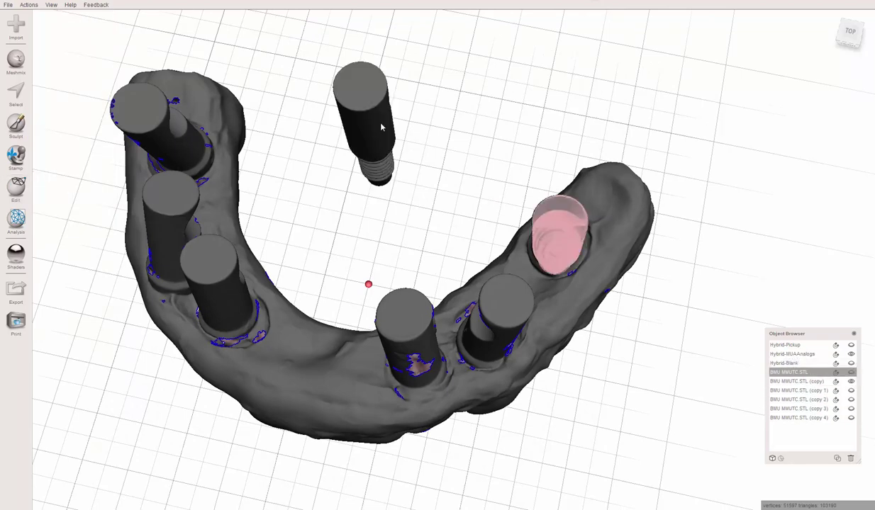
click(360, 93)
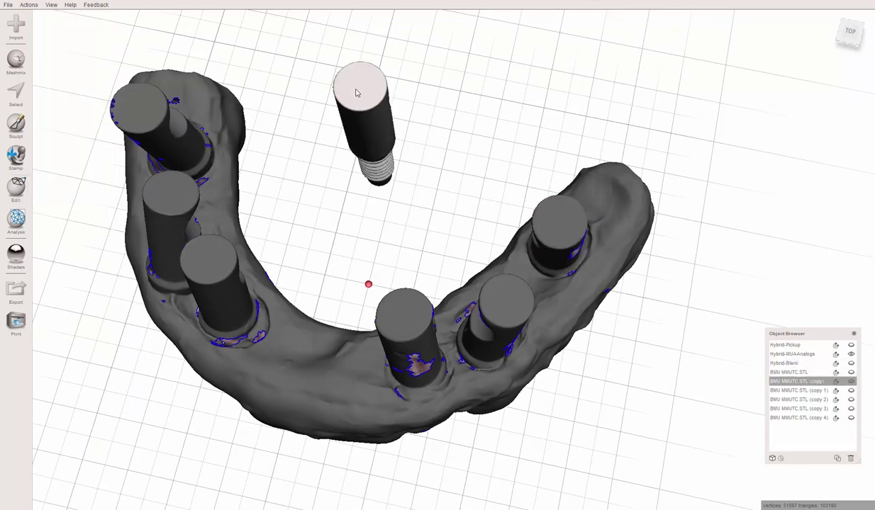
Align BMU MMUTC.STL (copy) to the second scanned analog on the arch's right arm using top-face scribbles, fine-tune its position and accept.
click(16, 185)
click(56, 61)
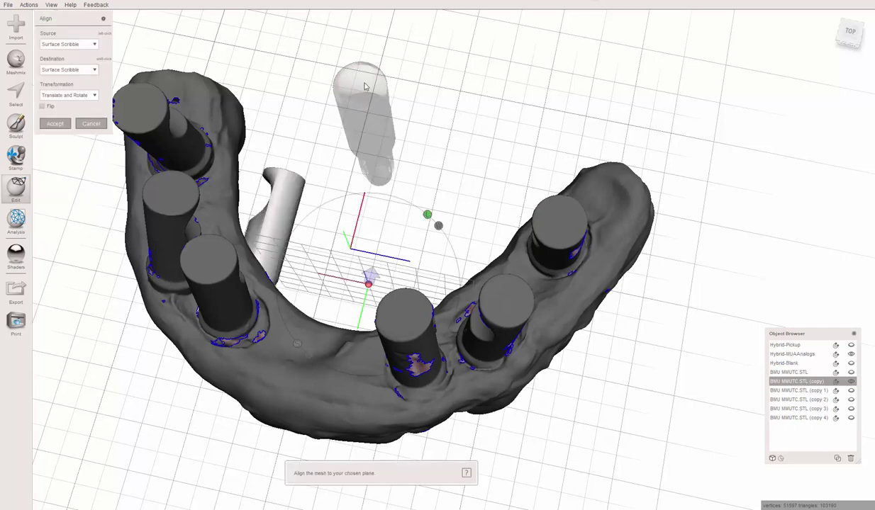
mouse_move(355, 74)
mouse_down()
mouse_move(339, 85)
mouse_move(349, 99)
mouse_move(359, 89)
mouse_up()
mouse_move(490, 293)
mouse_down()
mouse_move(499, 298)
mouse_move(496, 278)
mouse_move(485, 290)
mouse_up()
mouse_move(504, 315)
right_down()
mouse_move(501, 258)
mouse_move(489, 350)
right_up()
drag(478, 359, 477, 361)
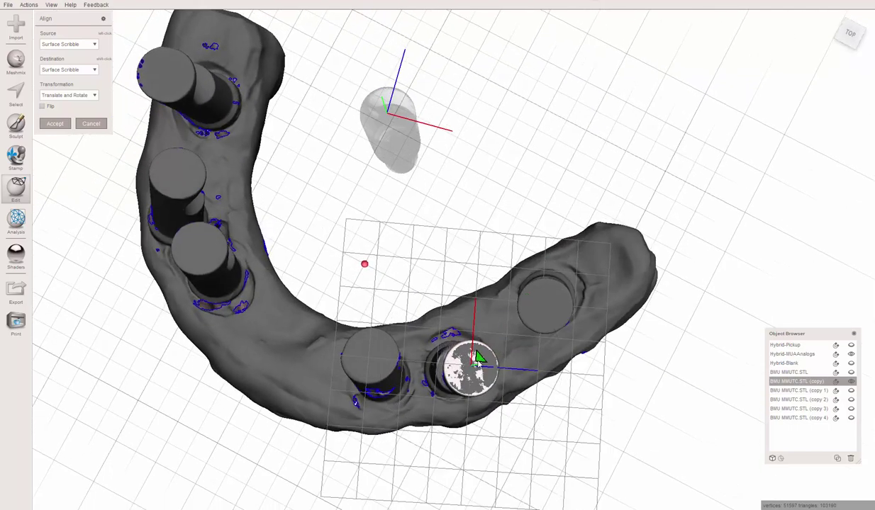
right_drag(410, 433, 513, 337)
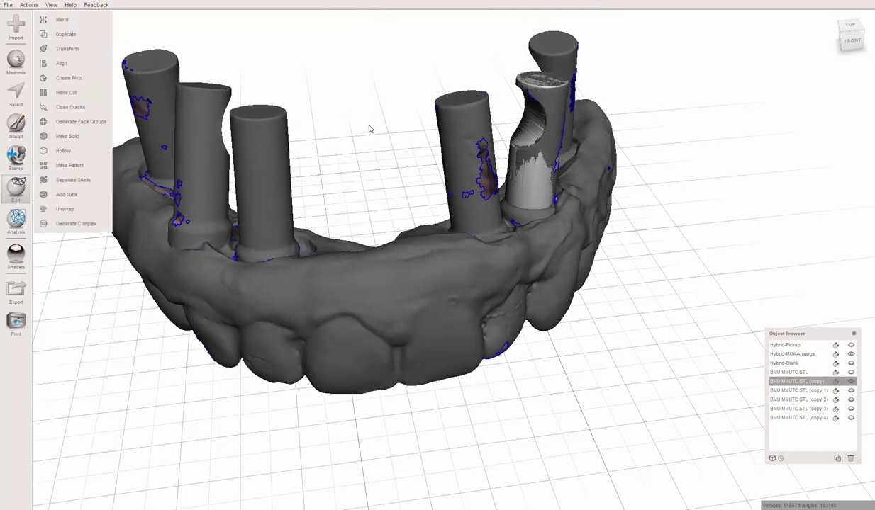
click(564, 508)
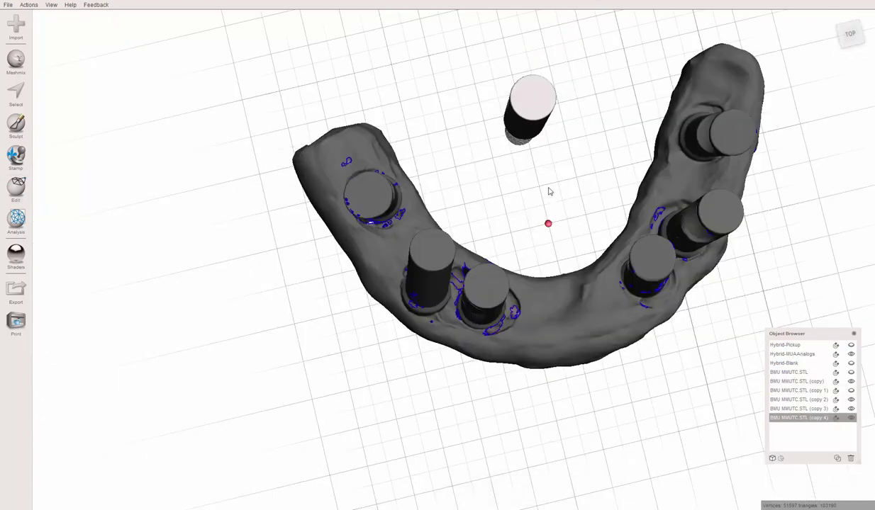
Align BMU MMUTC.STL (copy 4) to the rearmost scanned analog on the arch's left arm using top-face scribbles, and accept.
middle_drag(544, 186, 531, 210)
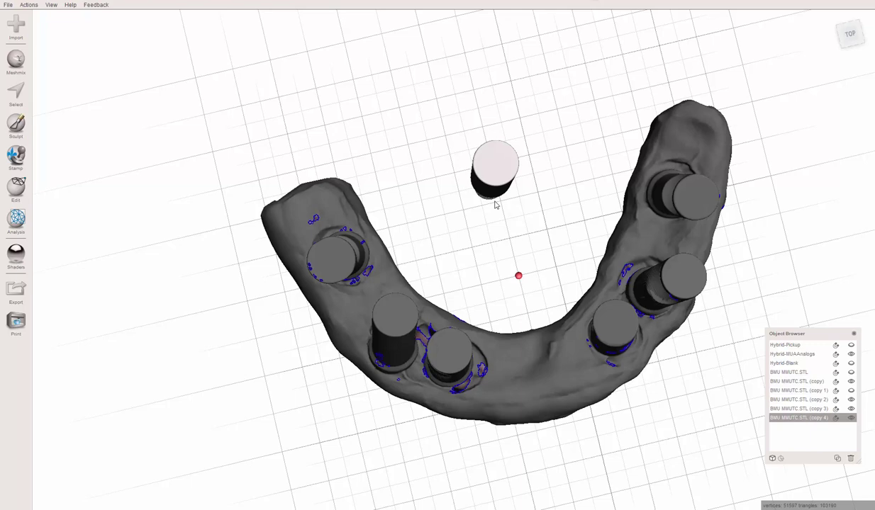
key(ctrl+a)
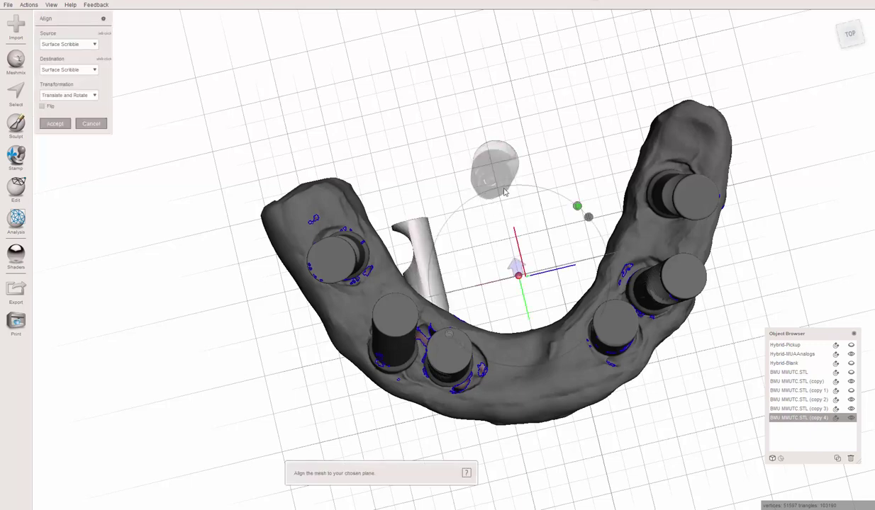
mouse_move(495, 157)
mouse_down()
mouse_move(486, 170)
mouse_move(485, 153)
mouse_up()
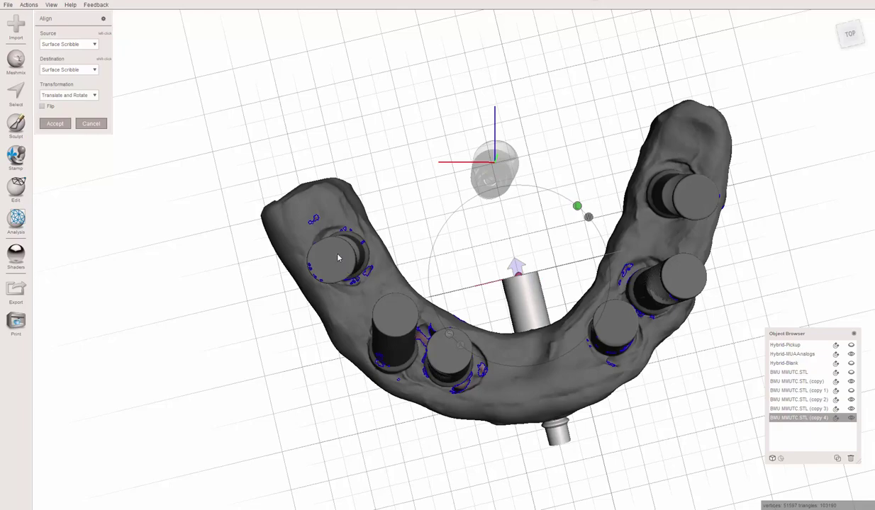
drag(340, 267, 340, 259)
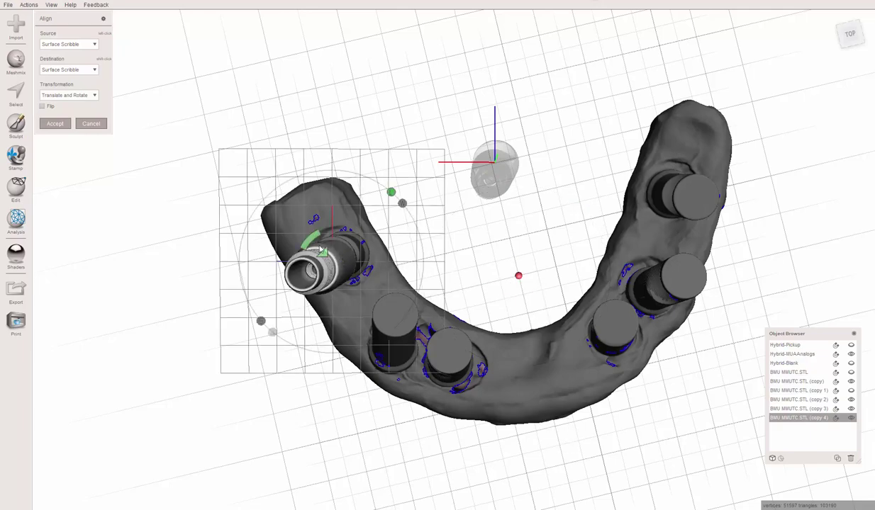
right_drag(361, 278, 337, 236)
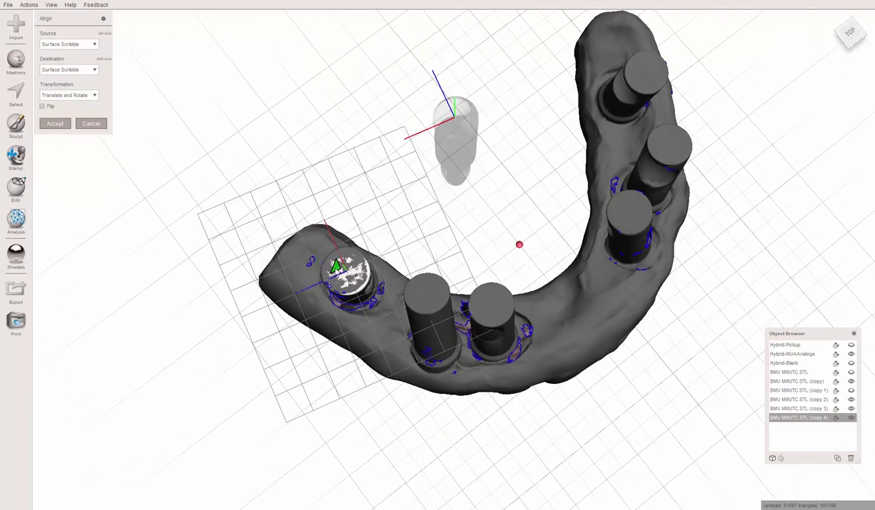
right_drag(336, 270, 403, 136)
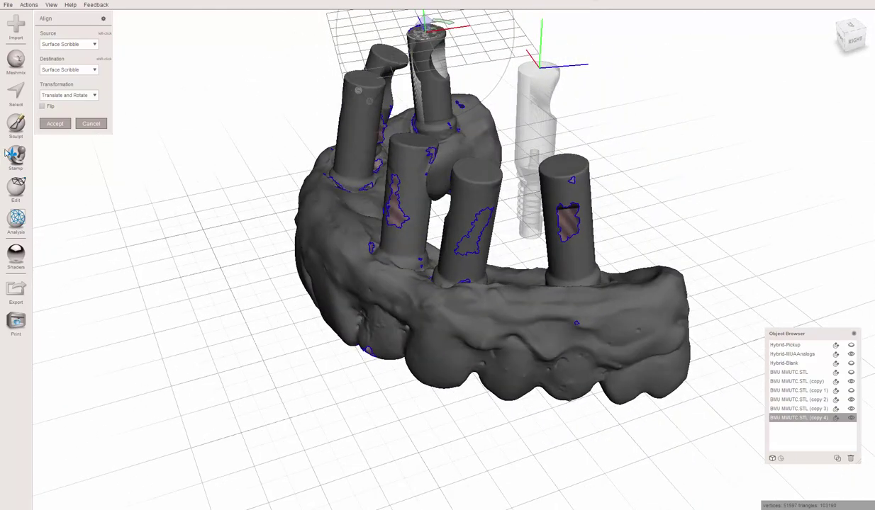
click(64, 125)
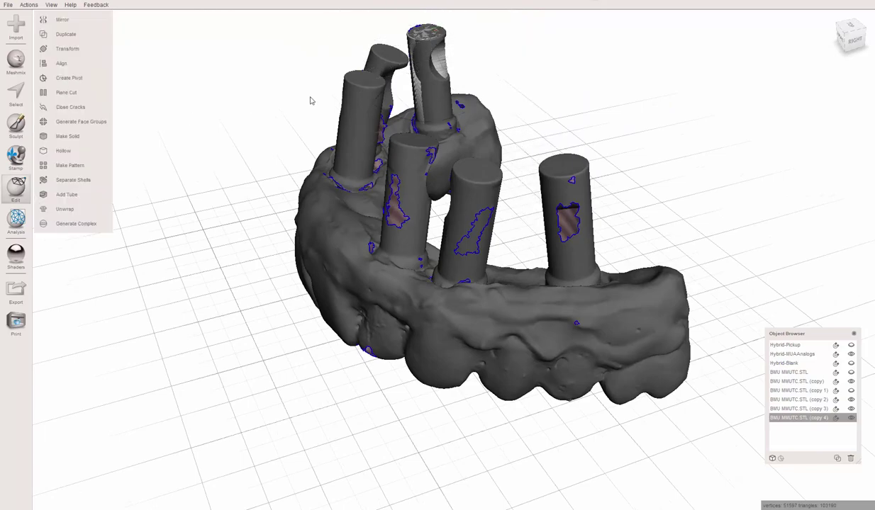
Select all six BMU MMUTC analog objects, from the original through copy 4, and show the hidden ones.
right_drag(318, 97, 284, 113)
right_drag(529, 126, 472, 182)
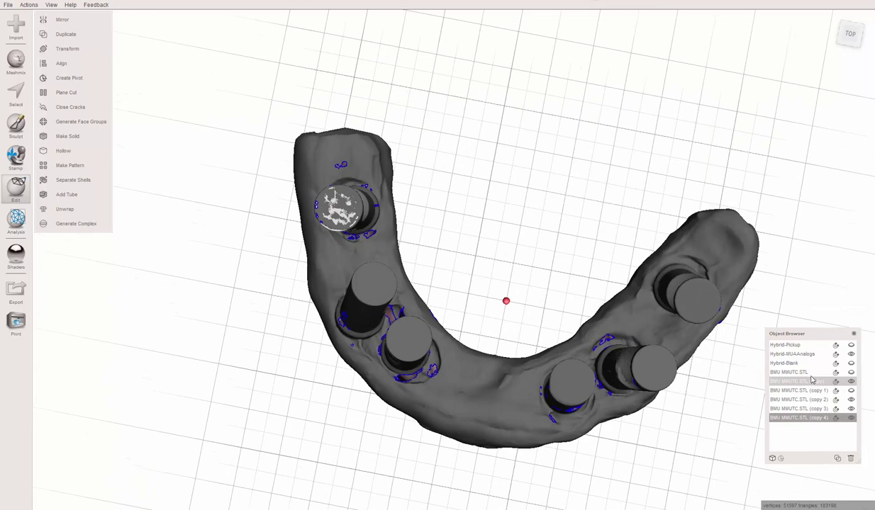
click(788, 372)
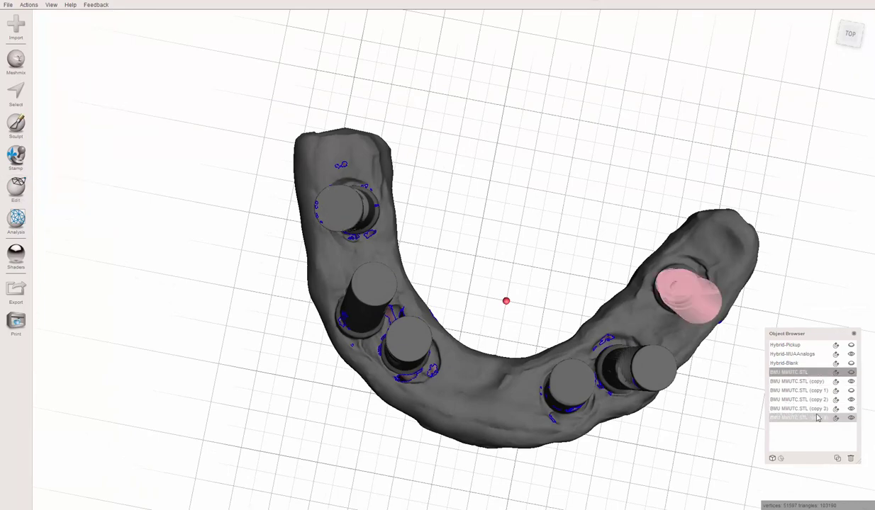
shift+click(816, 418)
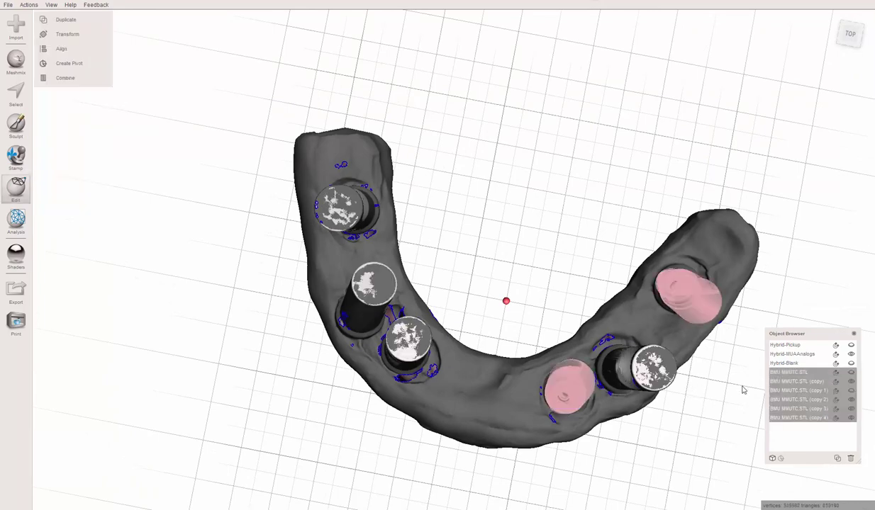
click(850, 382)
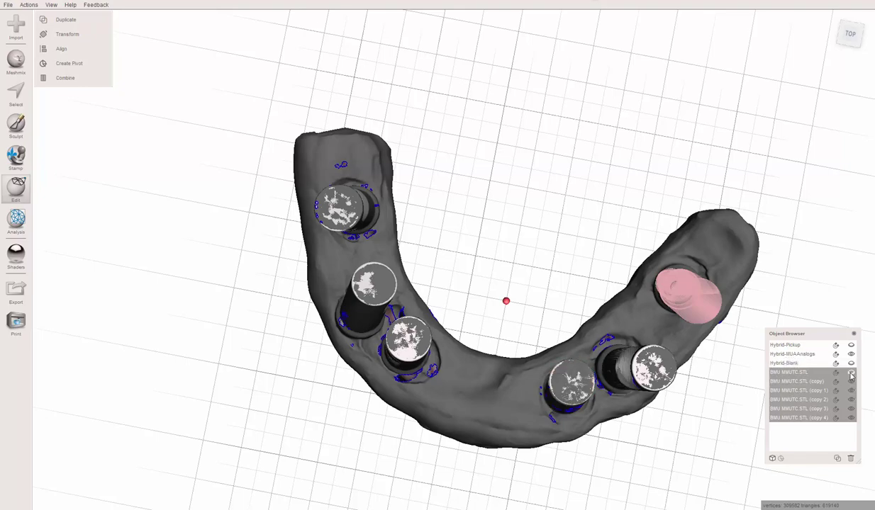
Examine from several angles how all six digital analogs overlap the scanned analogs on the denture.
right_drag(547, 386, 732, 294)
right_drag(623, 249, 393, 210)
scroll(557, 287, up, 6)
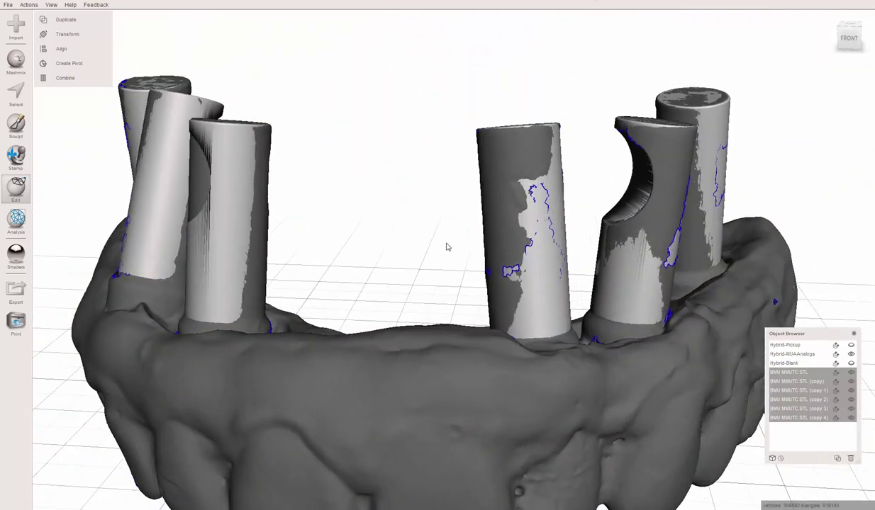
scroll(444, 245, down, 2)
scroll(445, 245, down, 1)
right_drag(444, 246, 397, 222)
scroll(429, 243, up, 3)
middle_drag(436, 246, 427, 211)
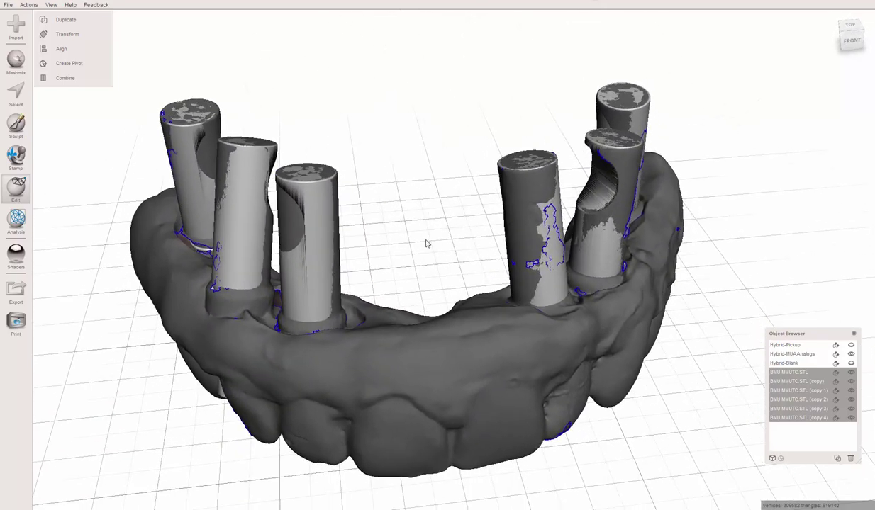
Switch to the MUA-Files folder and append BMU MMUTC pwaxmutc pspacemutc.STL to the Meshmixer scene.
key(alt+Tab)
click(437, 236)
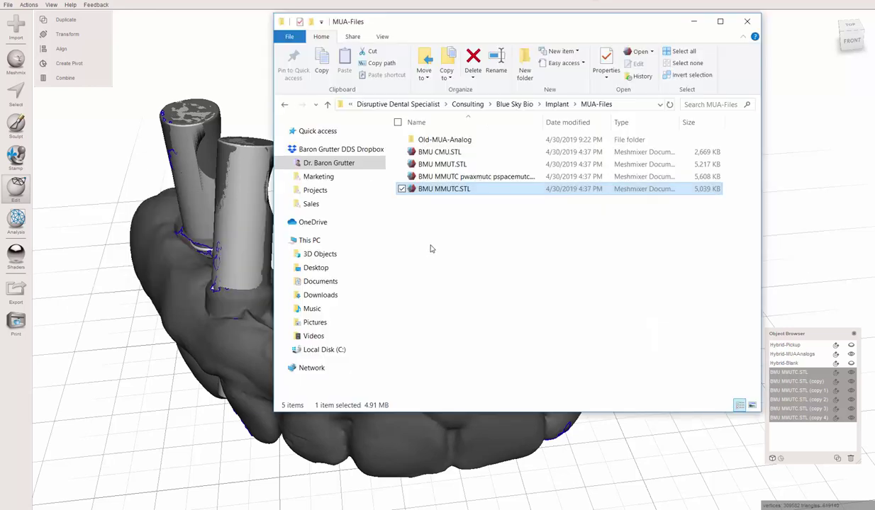
click(455, 178)
drag(399, 188, 121, 331)
click(99, 315)
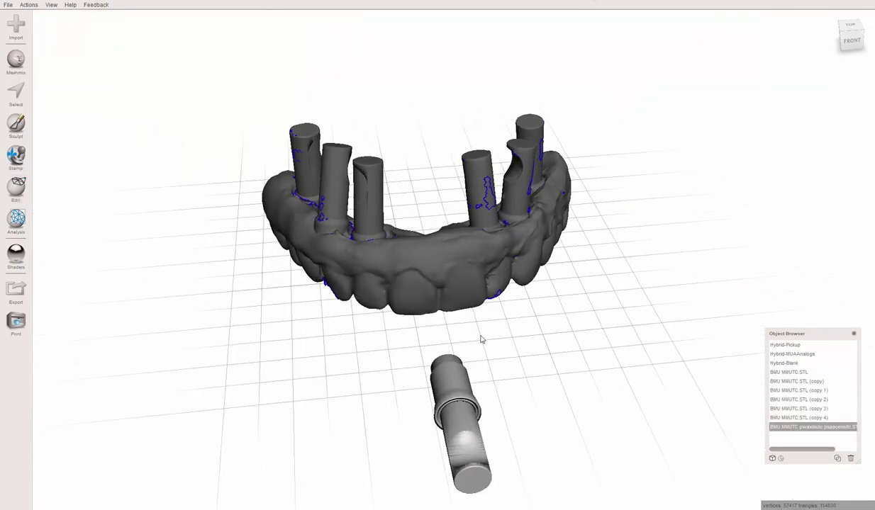
Select the outermost shell around the imported analog's connection end and separate it into its own object.
middle_drag(481, 331, 474, 297)
scroll(477, 302, up, 5)
right_drag(476, 303, 474, 334)
middle_drag(474, 333, 465, 241)
right_drag(466, 241, 399, 83)
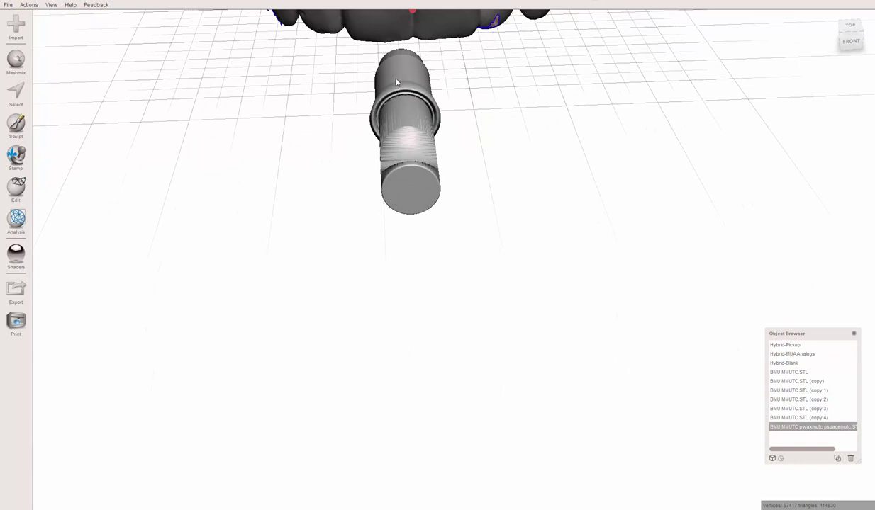
key(s)
click(396, 83)
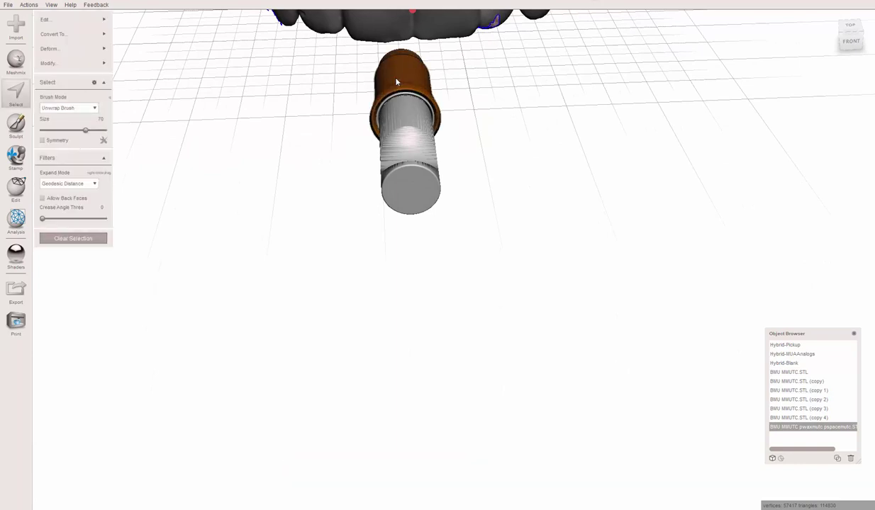
key(y)
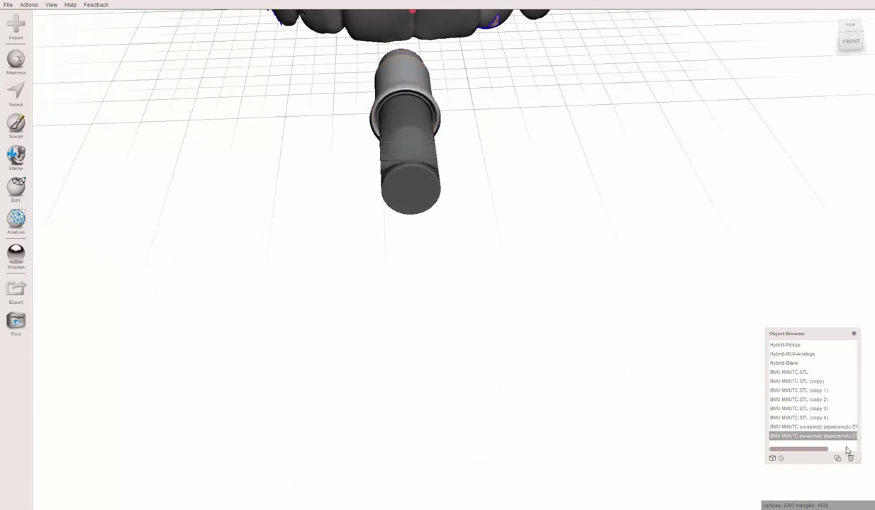
Reposition and widen the Object Browser, hide the separated outer shell and make the remaining imported analog the active object.
drag(860, 467, 874, 467)
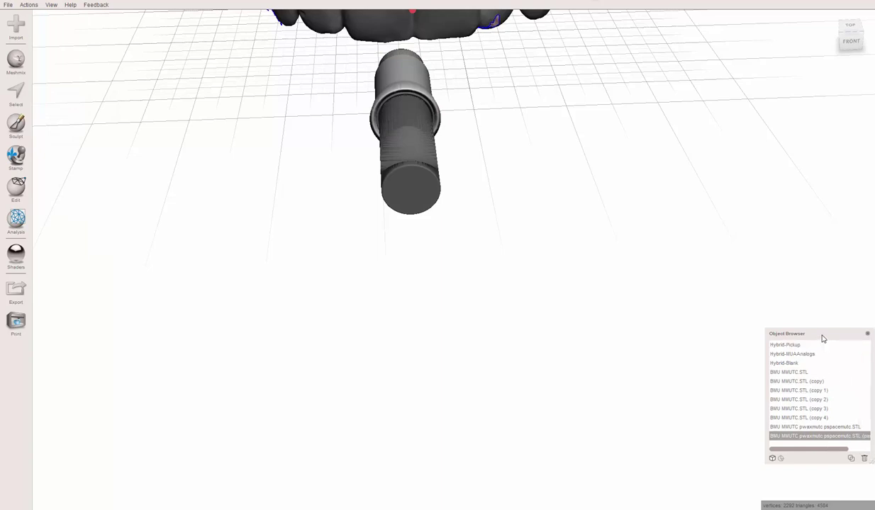
drag(822, 336, 699, 331)
drag(776, 463, 809, 462)
click(800, 438)
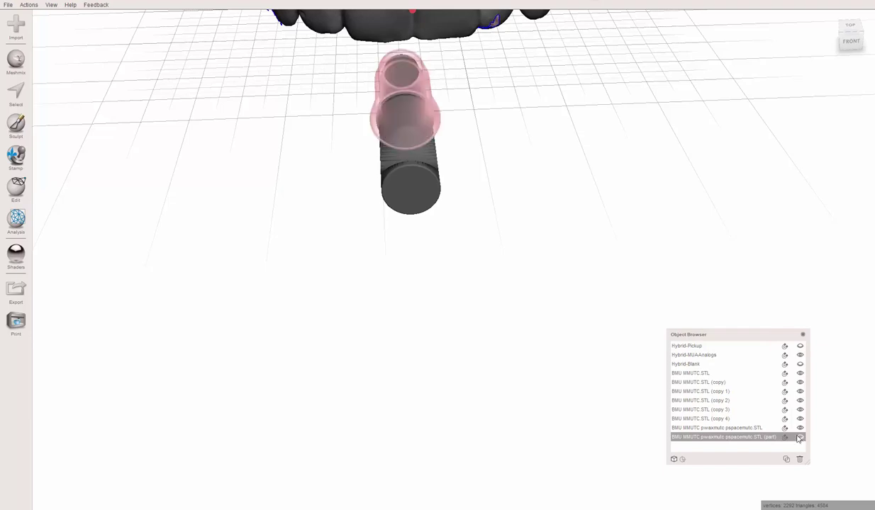
click(413, 104)
right_drag(436, 143, 414, 209)
scroll(406, 207, up, 2)
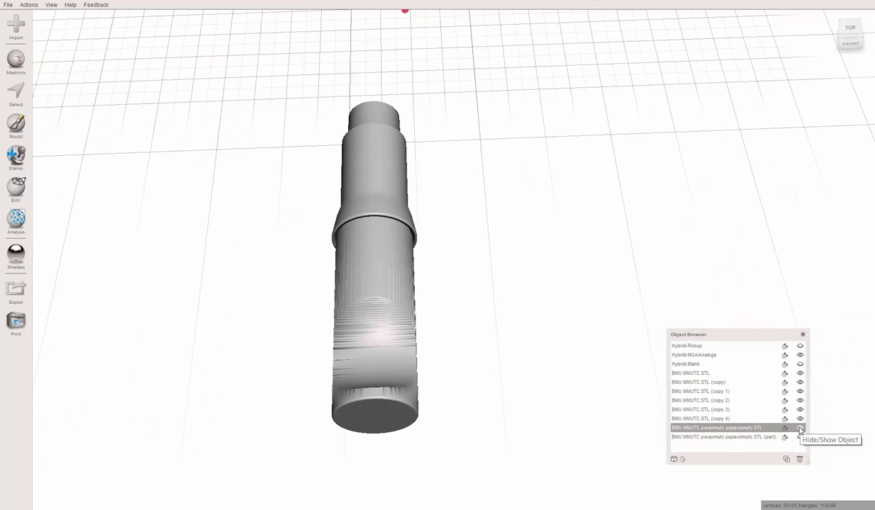
key(s)
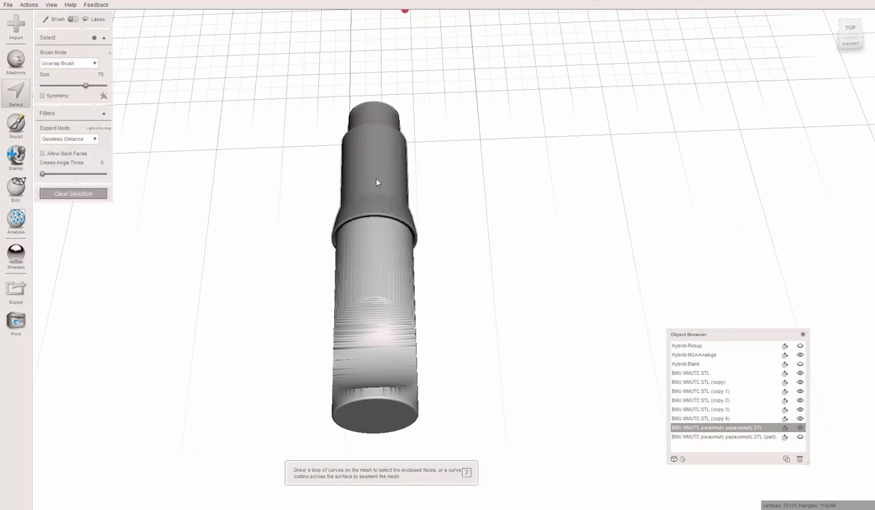
double_click(377, 183)
key(e)
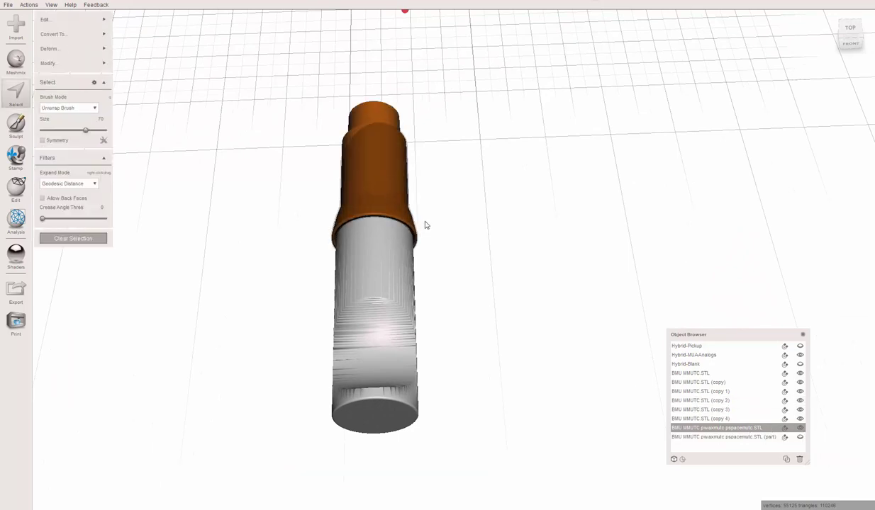
right_drag(548, 222, 537, 200)
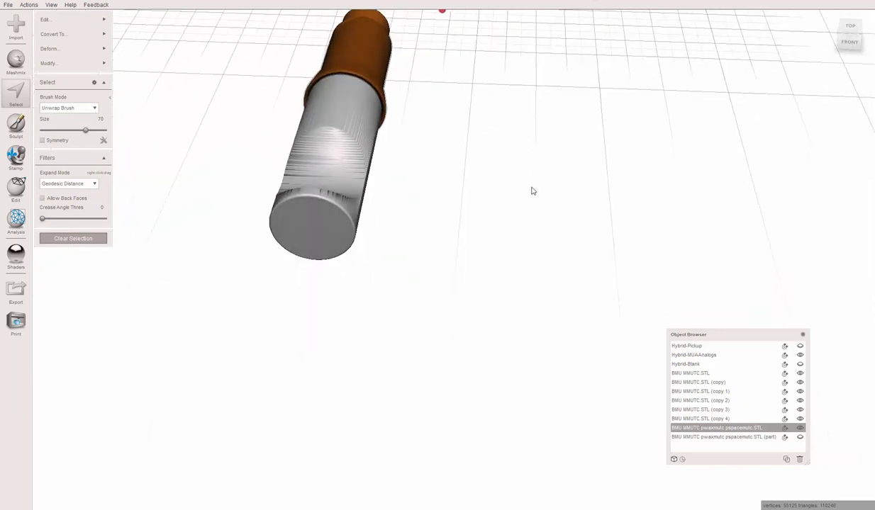
key(Escape)
Select the remaining outer shell on the imported analog's connection end and separate it into its own object.
middle_drag(436, 154, 451, 190)
scroll(452, 190, up, 1)
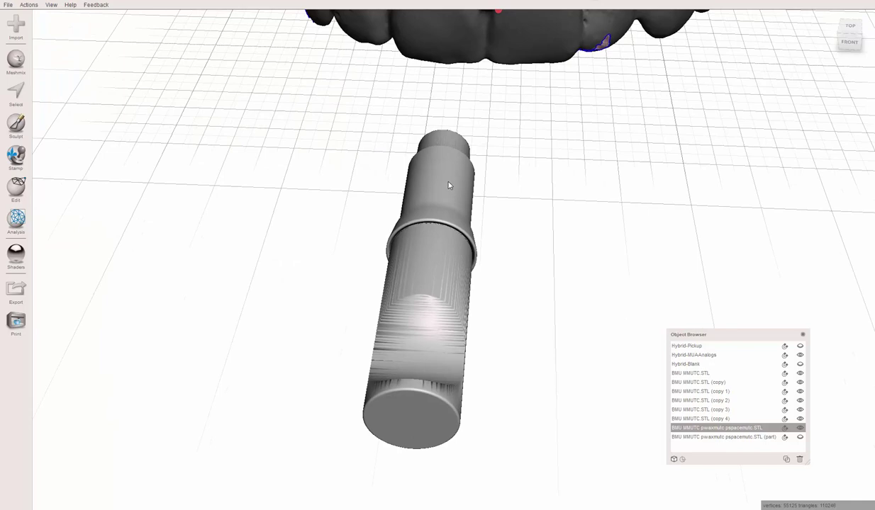
key(s)
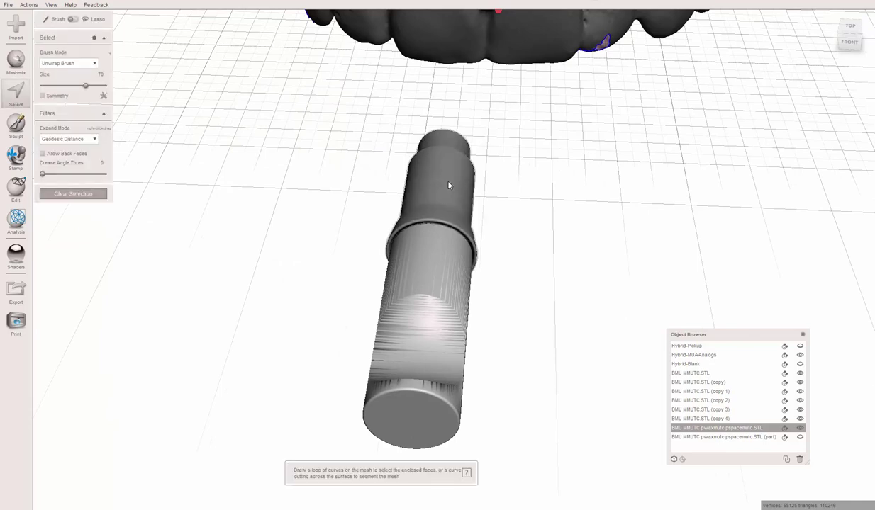
double_click(447, 188)
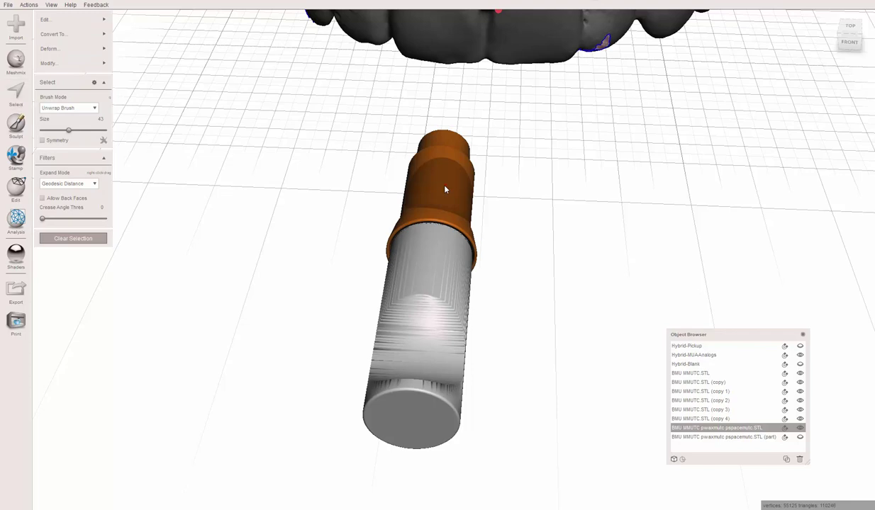
key(y)
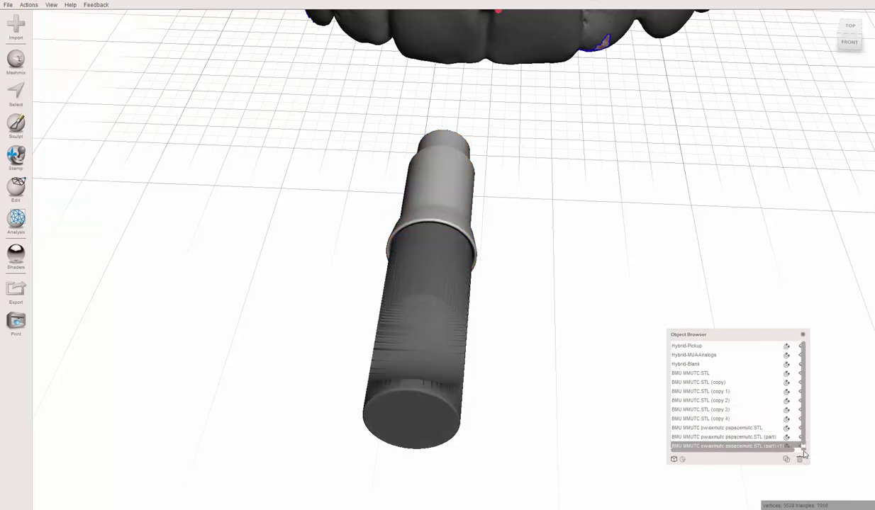
Enlarge the Object Browser, hide the second separated shell and make the bare imported analog the active object.
drag(807, 465, 838, 471)
click(446, 323)
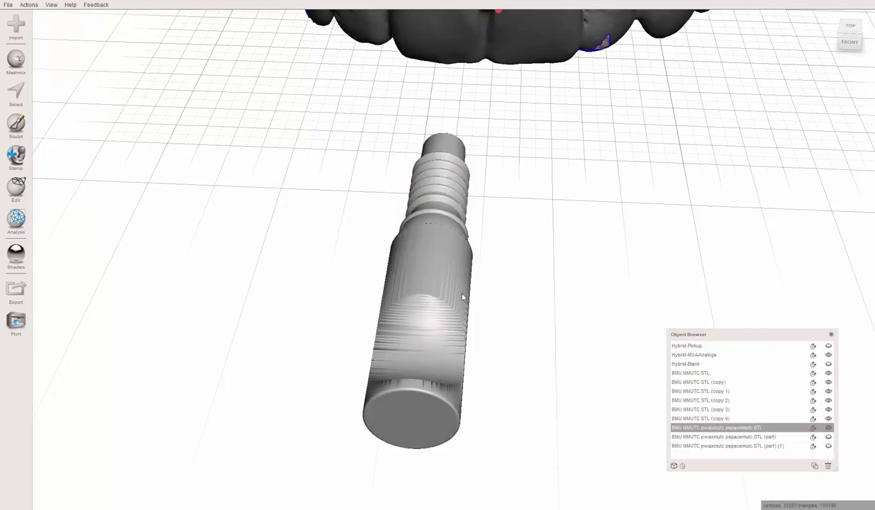
right_drag(481, 268, 485, 147)
middle_drag(492, 286, 491, 190)
scroll(511, 285, up, 4)
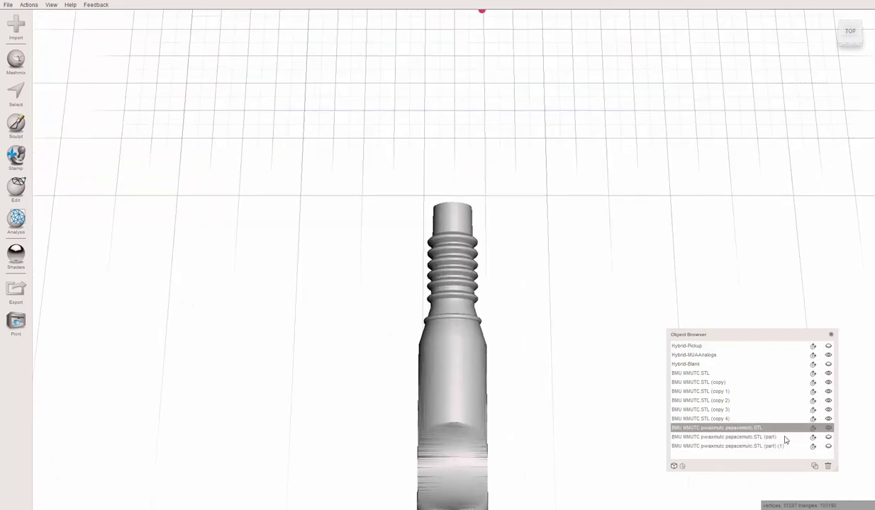
Show the second separated shell around the analog and examine the gap at its open end.
click(829, 447)
right_drag(603, 345, 420, 272)
key(f)
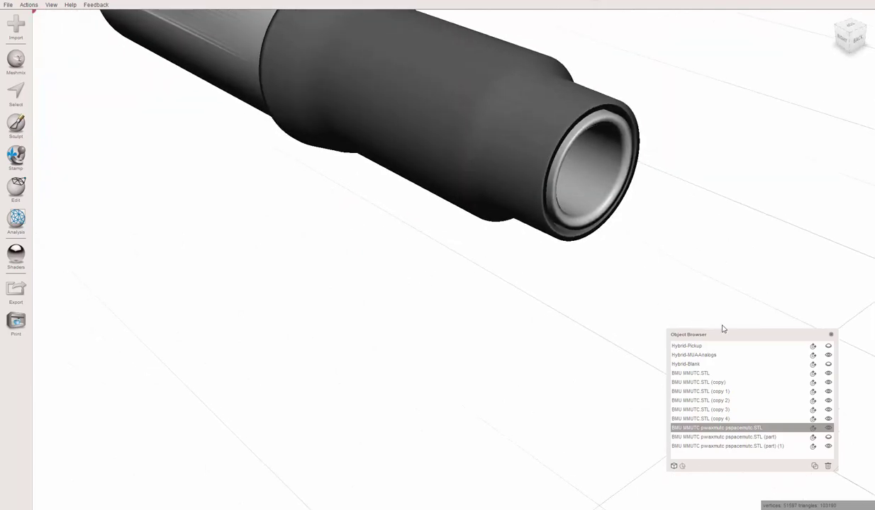
Swap to the first separated shell and compare the analog's open end up close with the shell shown and hidden.
click(829, 437)
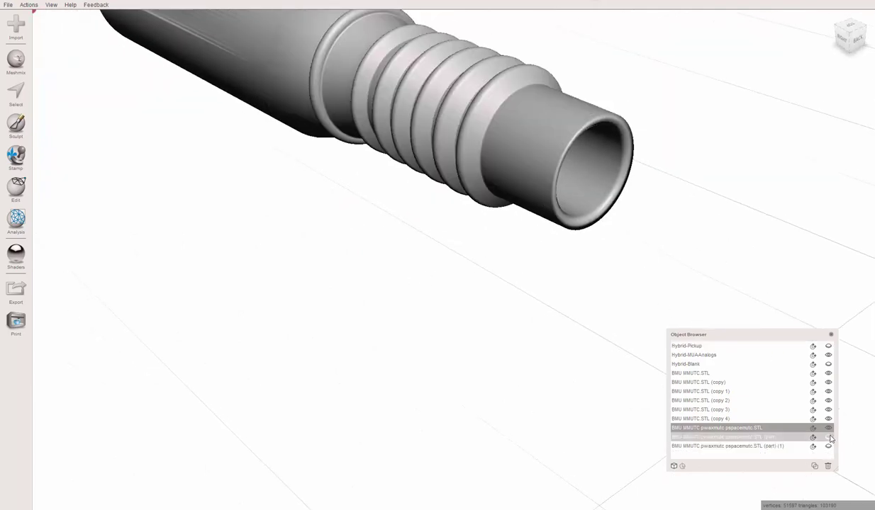
click(830, 437)
mouse_move(730, 315)
right_down()
mouse_move(665, 304)
mouse_move(725, 321)
right_up()
middle_drag(558, 198, 556, 271)
right_drag(556, 271, 544, 304)
scroll(547, 294, up, 5)
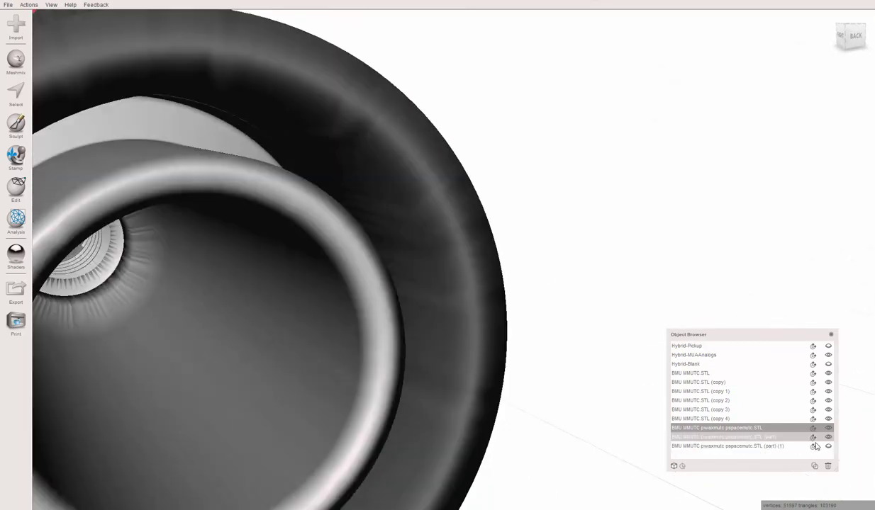
click(828, 438)
click(828, 438)
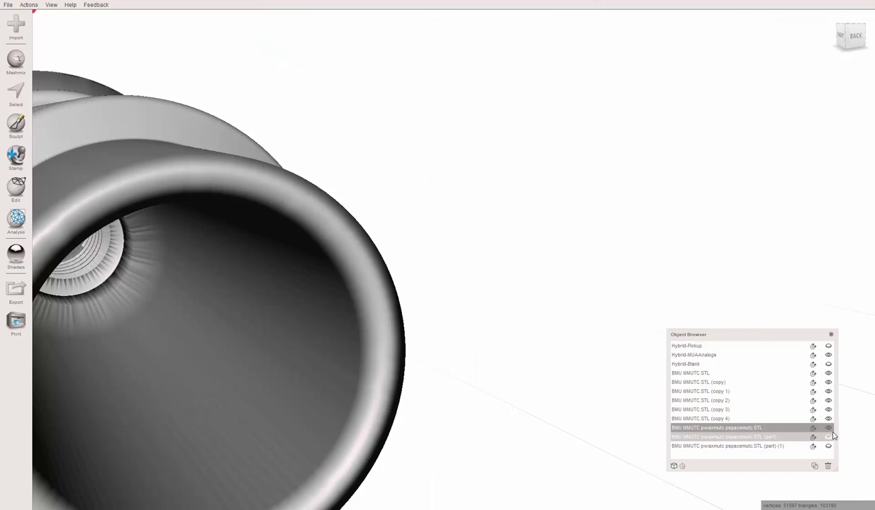
Show the second separated shell and hide the main imported analog to isolate the shell.
click(828, 446)
click(830, 429)
scroll(560, 399, down, 6)
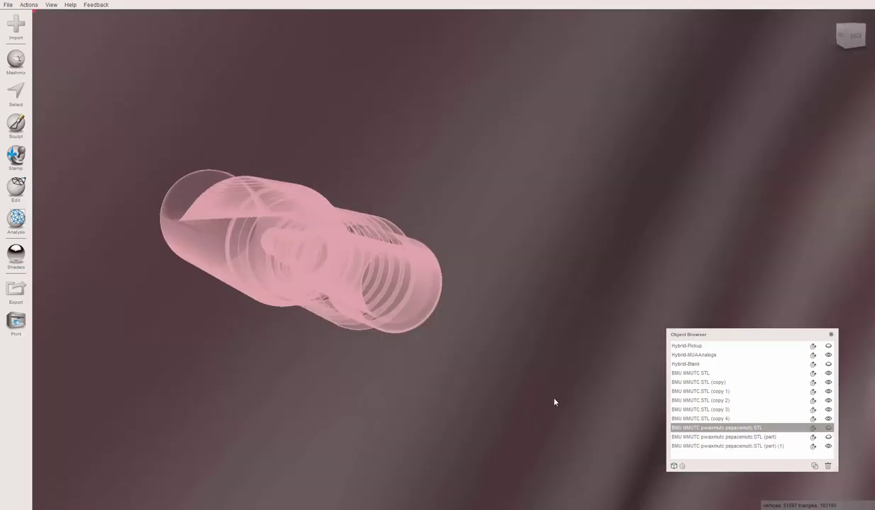
Make the second separated shell the active object and examine it in front of the denture with the scanned analogs.
right_drag(539, 385, 540, 436)
scroll(539, 428, down, 5)
right_drag(465, 459, 580, 286)
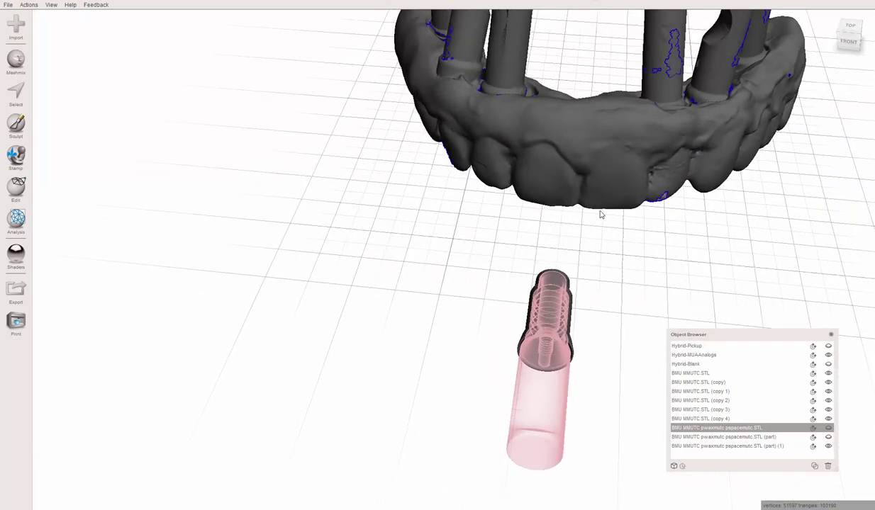
right_drag(605, 213, 494, 156)
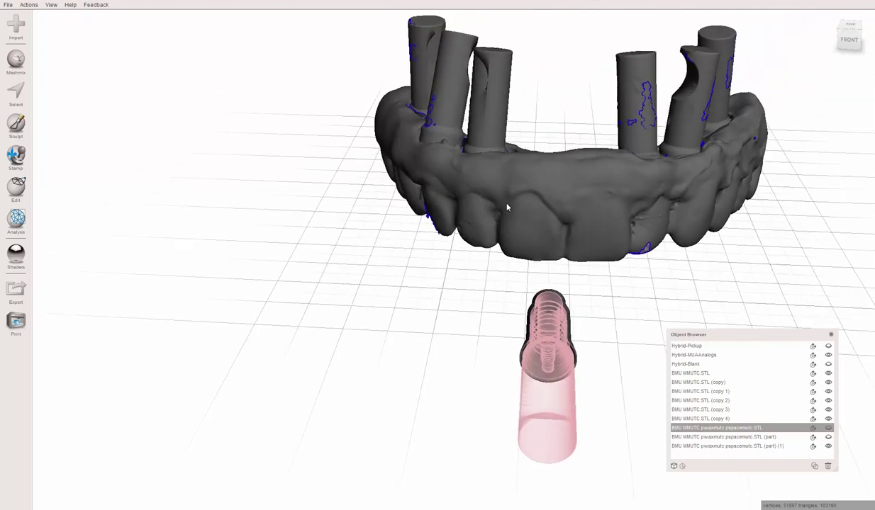
scroll(528, 166, up, 3)
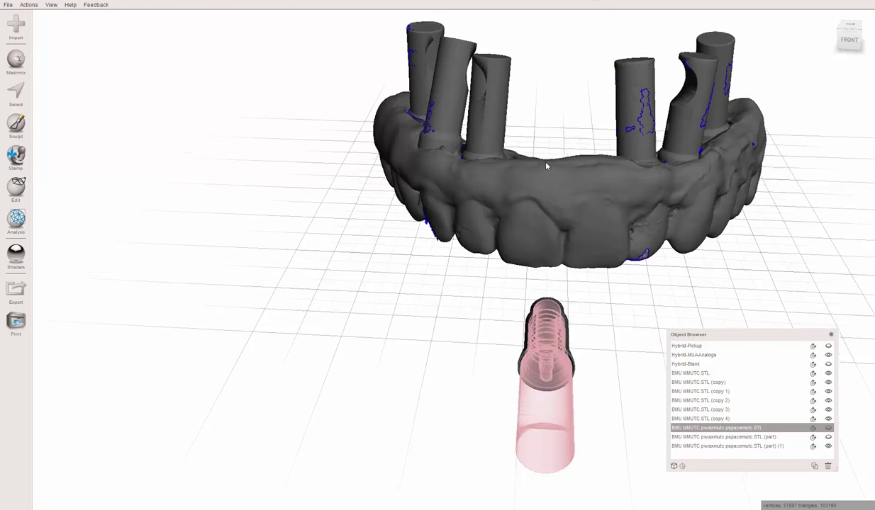
middle_drag(526, 168, 515, 148)
click(503, 333)
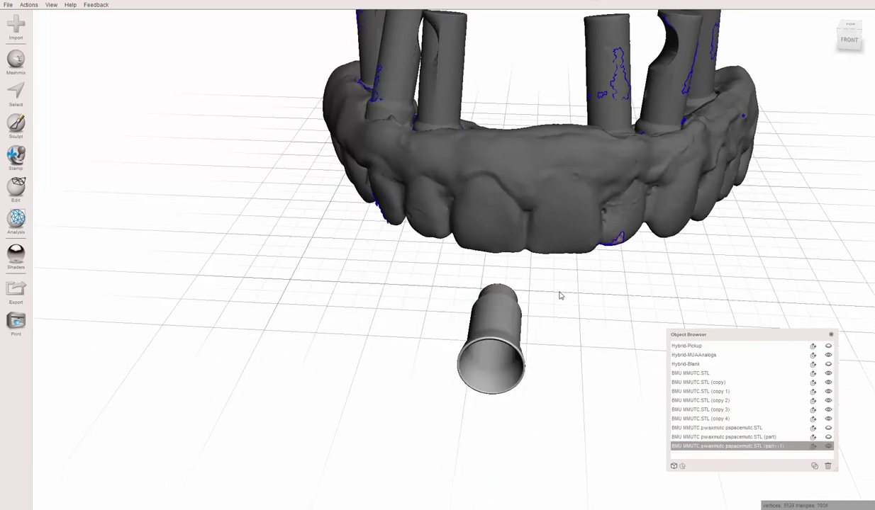
right_drag(544, 296, 515, 308)
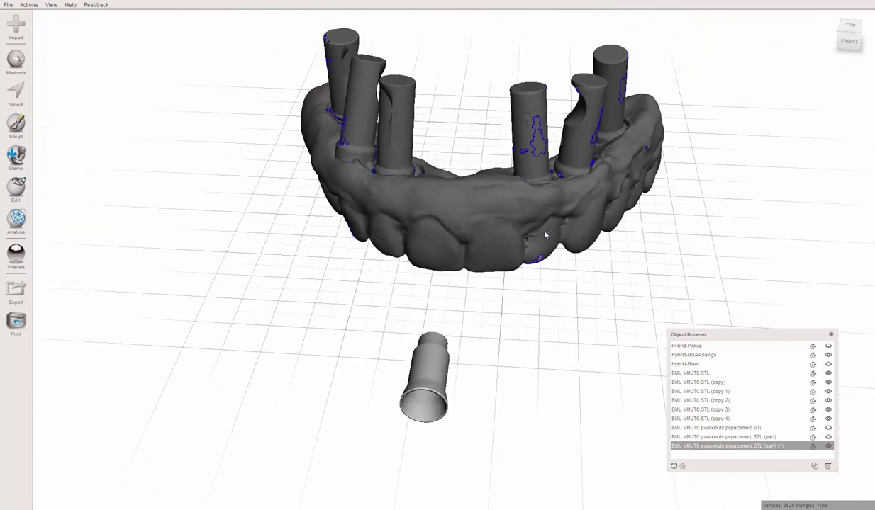
right_drag(543, 238, 454, 244)
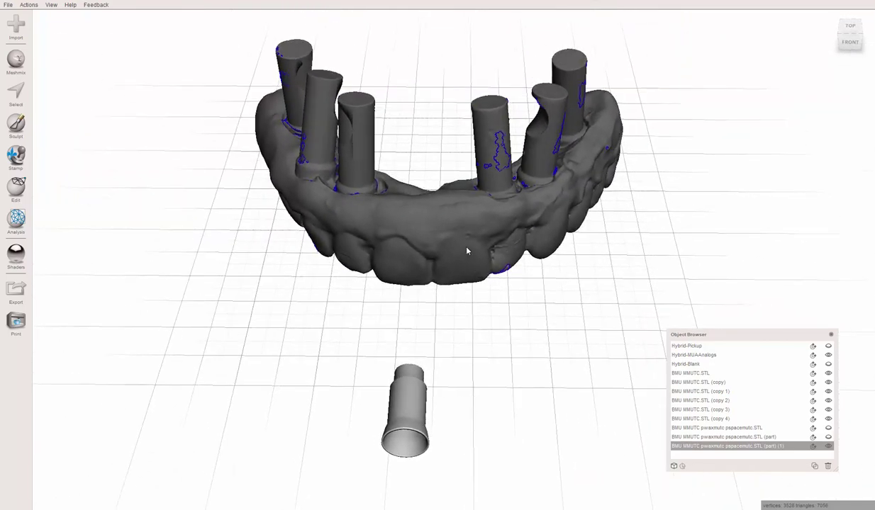
Hide the Hybrid-MUA-Analogs scan and combine the six aligned BMU MMUTC.STL analogs into one object.
click(829, 356)
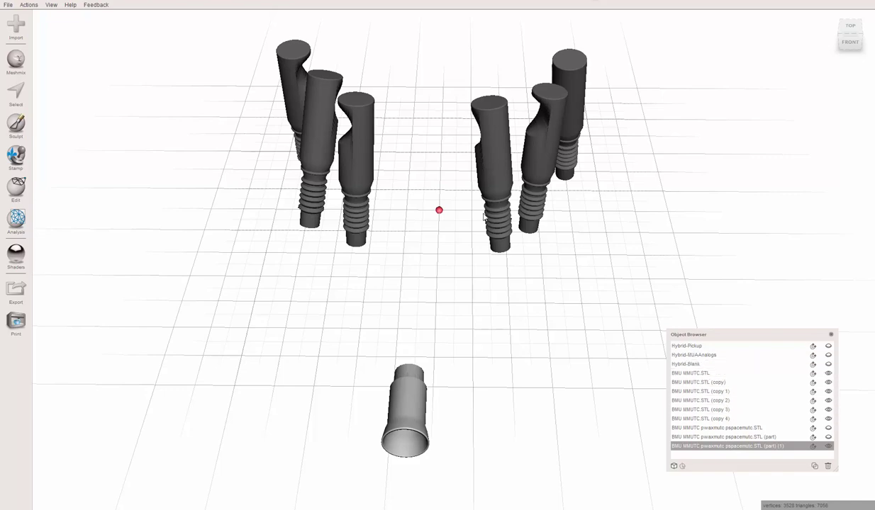
click(294, 104)
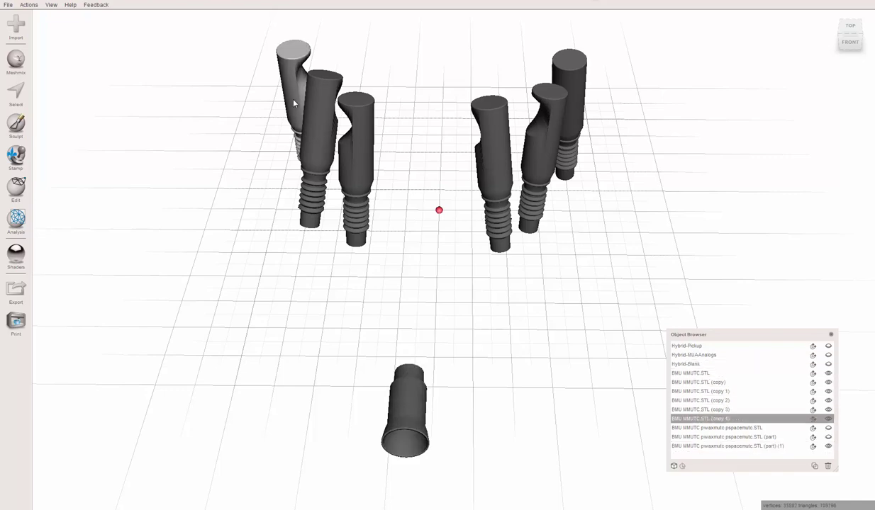
shift+click(323, 126)
shift+click(352, 150)
shift+click(481, 174)
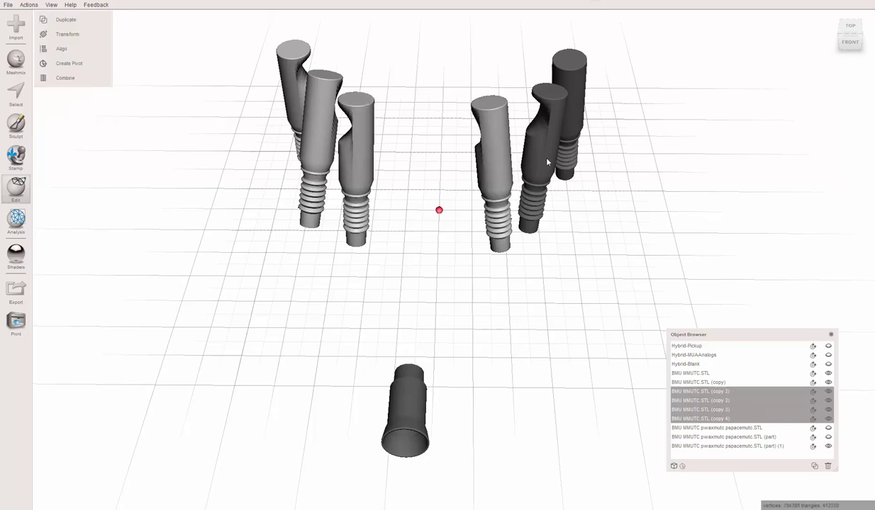
shift+click(546, 162)
shift+click(565, 81)
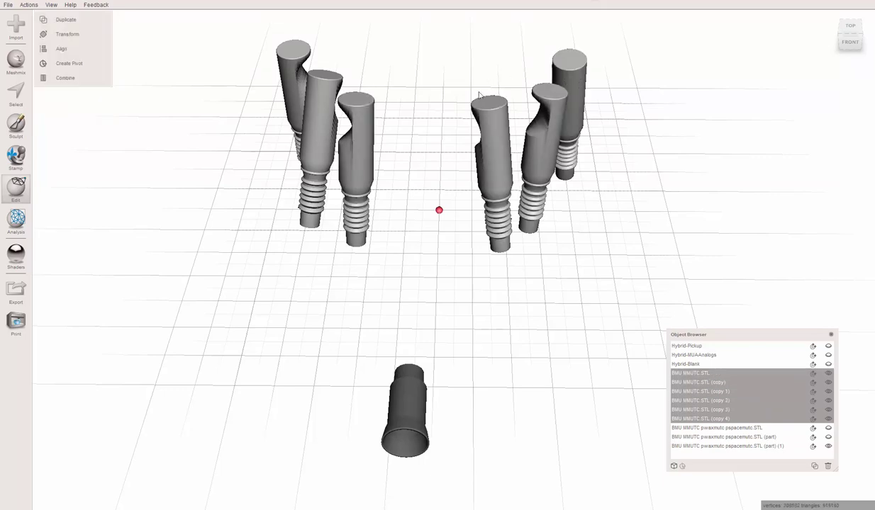
click(61, 77)
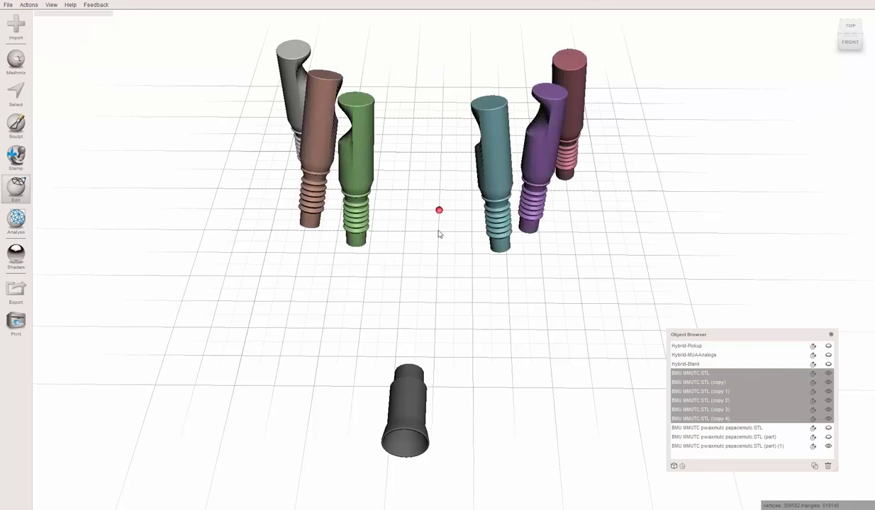
Select the ribbed housings below all six analog bodies and separate them into their own object.
right_drag(438, 231, 459, 206)
key(s)
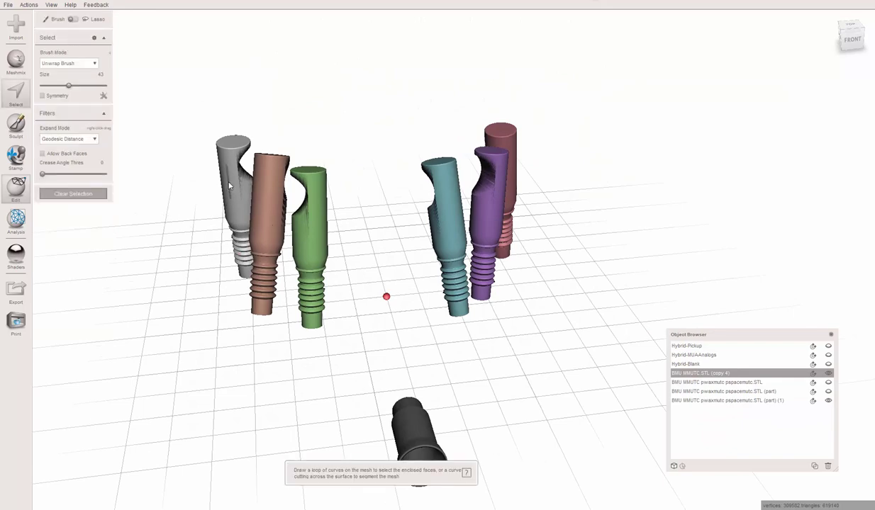
mouse_move(238, 239)
mouse_down()
mouse_move(241, 261)
mouse_move(264, 283)
mouse_move(283, 276)
mouse_move(309, 291)
mouse_move(320, 282)
mouse_move(444, 285)
mouse_move(463, 297)
mouse_move(446, 283)
mouse_move(468, 269)
mouse_move(485, 274)
mouse_move(473, 263)
mouse_move(509, 244)
mouse_up()
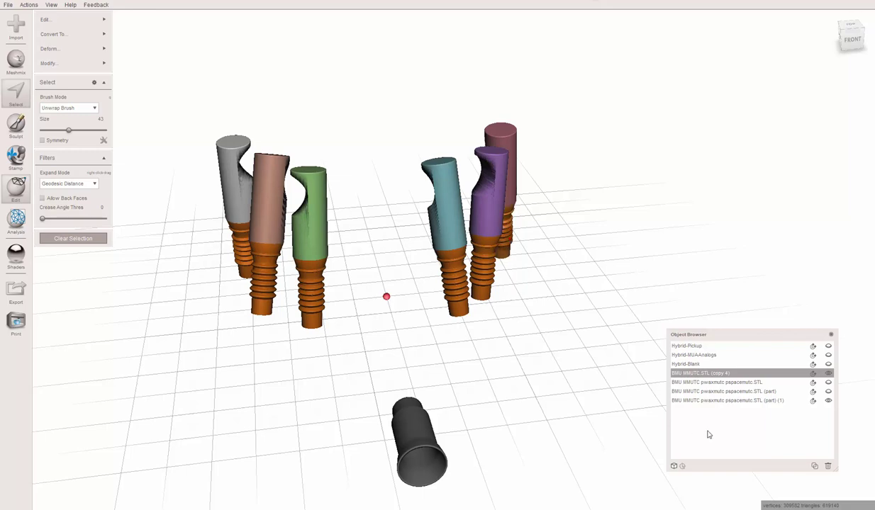
key(y)
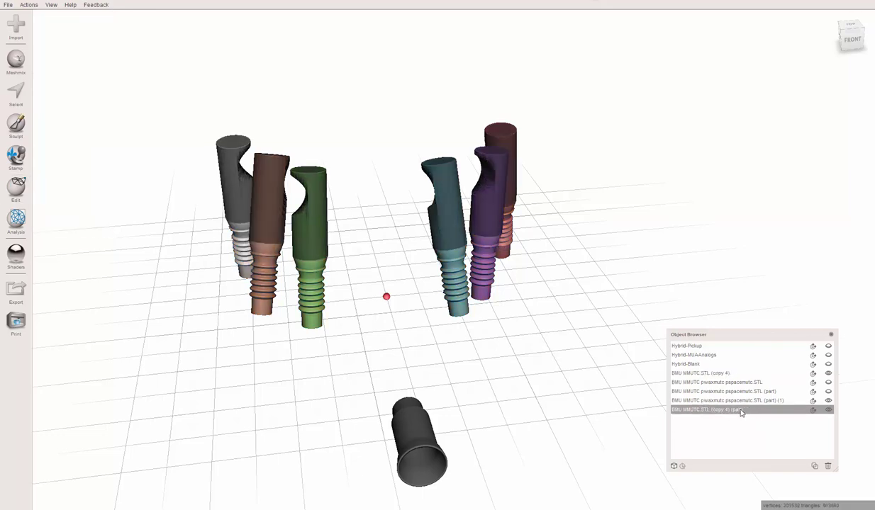
Rename the separated housings object as MUA Housings and hide both it and the remaining visible shell.
double_click(693, 410)
triple_click(693, 409)
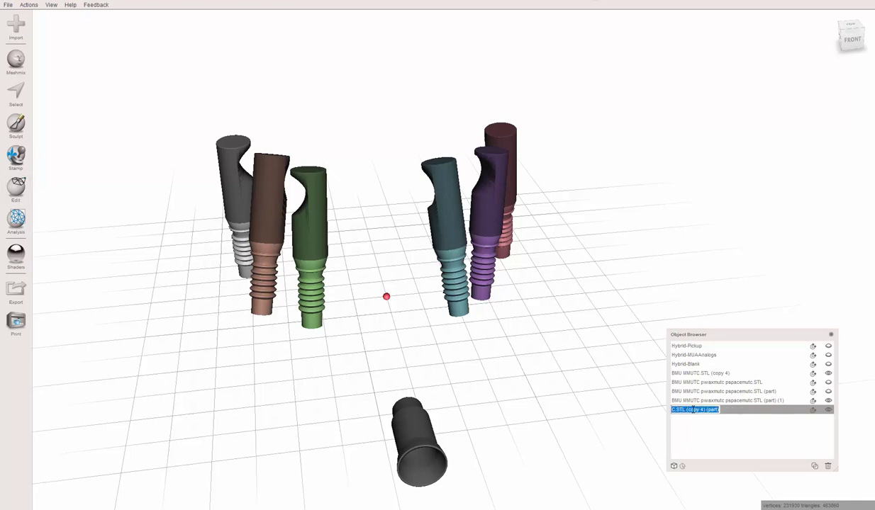
text(Housings)
key(Return)
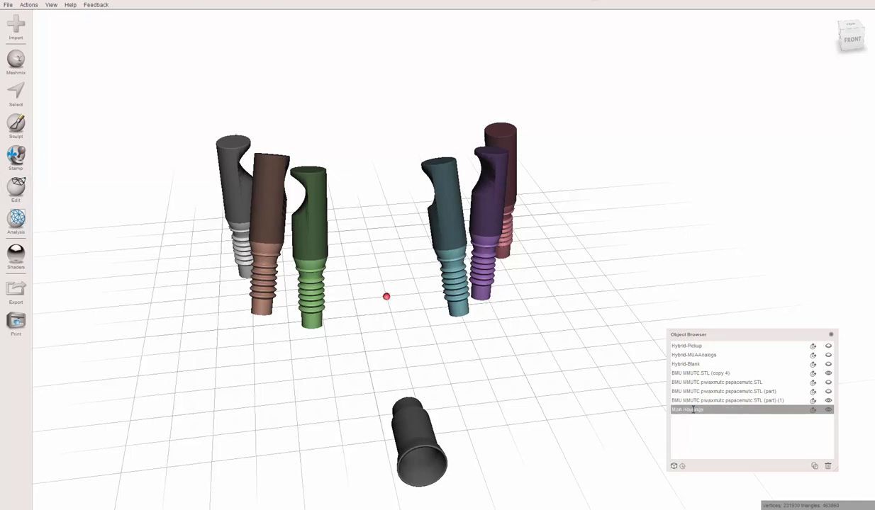
click(827, 410)
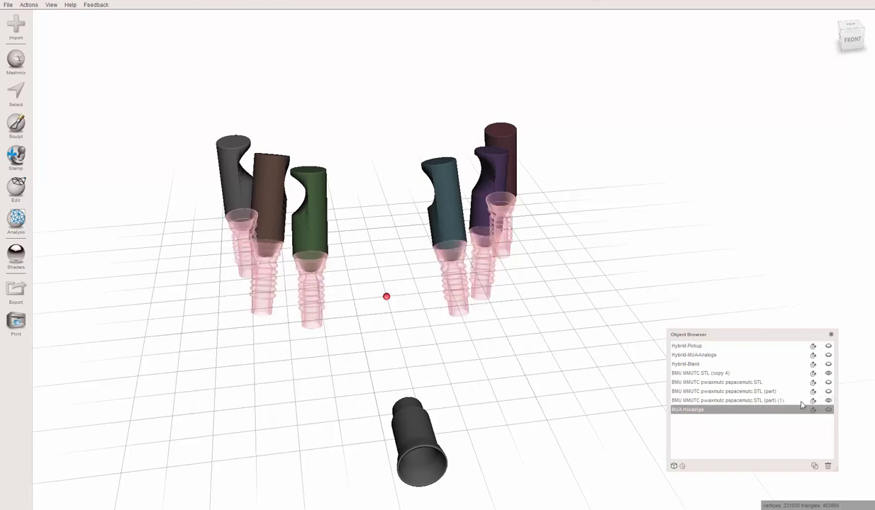
click(828, 402)
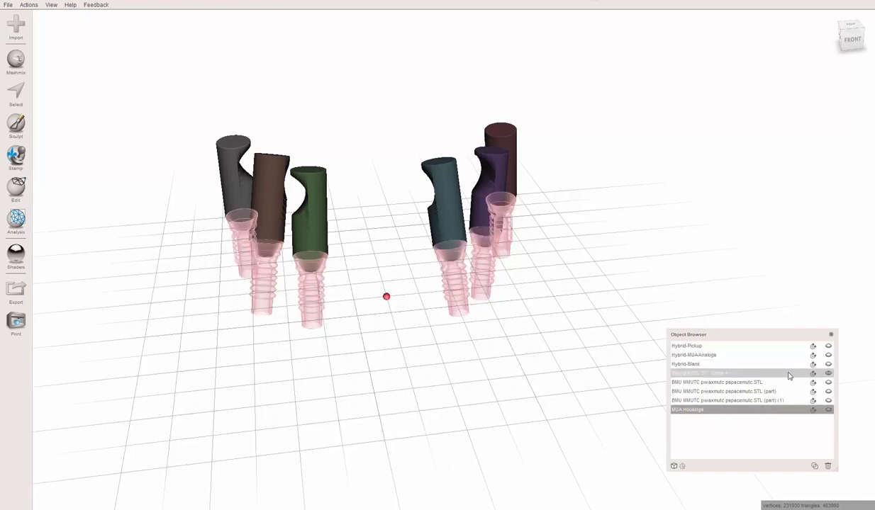
Rename the object holding the six analog bodies as MUA Analogs.
click(789, 373)
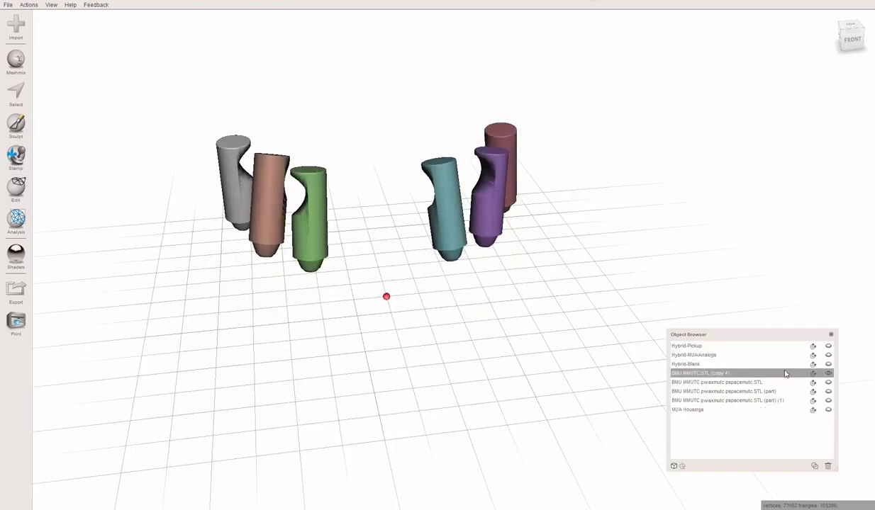
double_click(699, 372)
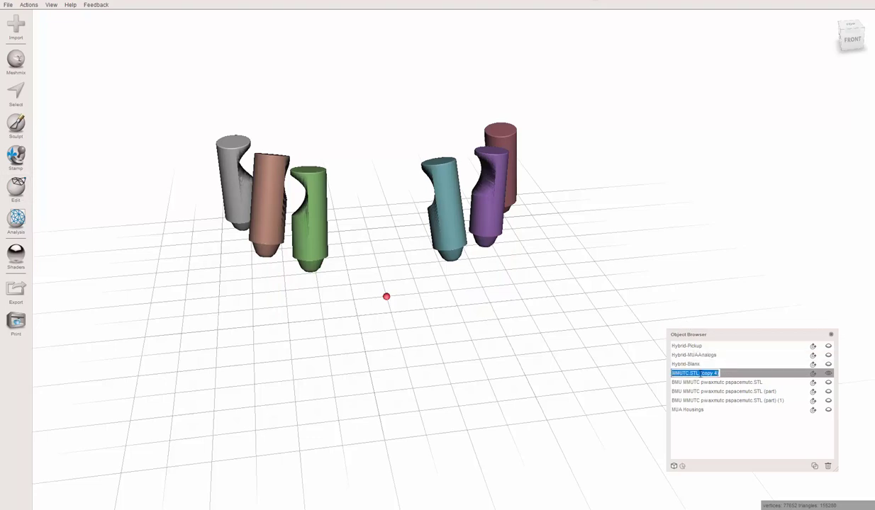
text(H)
text(UA Analogs)
key(Return)
Show the Hybrid-Pickup scan and examine how the six analogs sit on it.
click(828, 365)
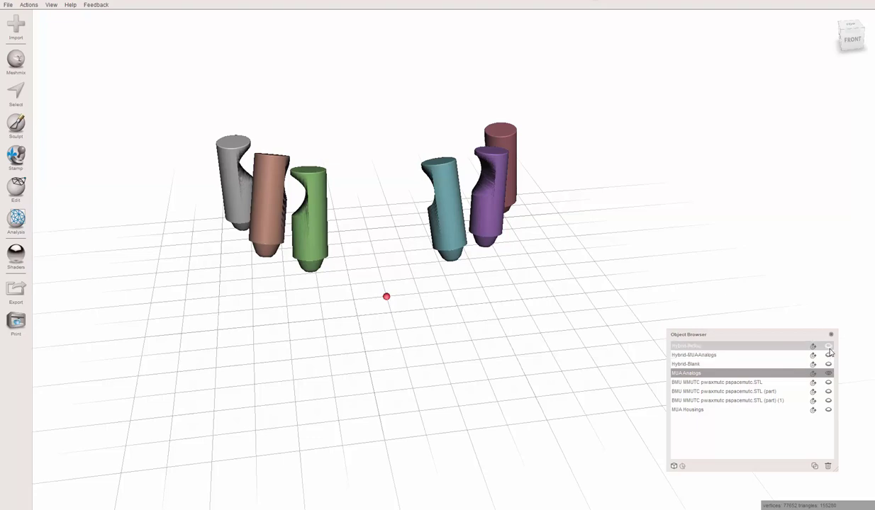
middle_drag(497, 276, 495, 283)
scroll(495, 283, up, 3)
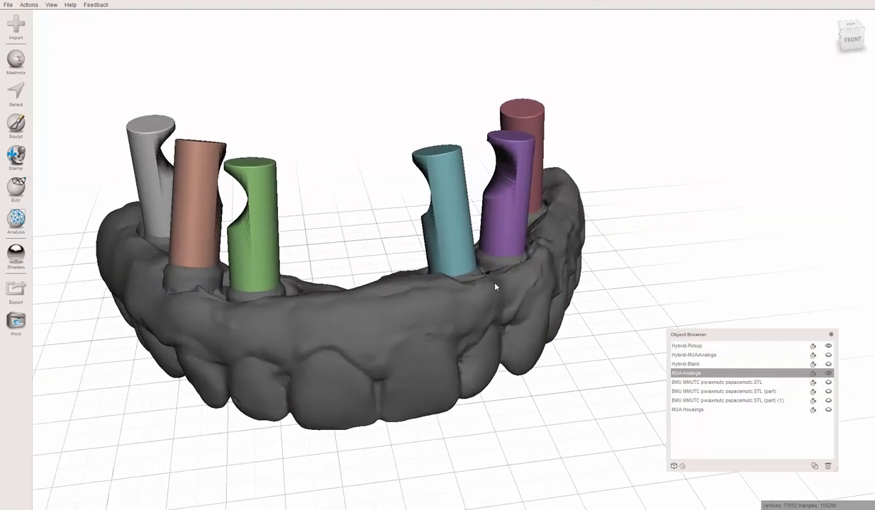
mouse_move(495, 283)
right_down()
mouse_move(472, 277)
mouse_move(479, 281)
right_up()
scroll(480, 284, down, 3)
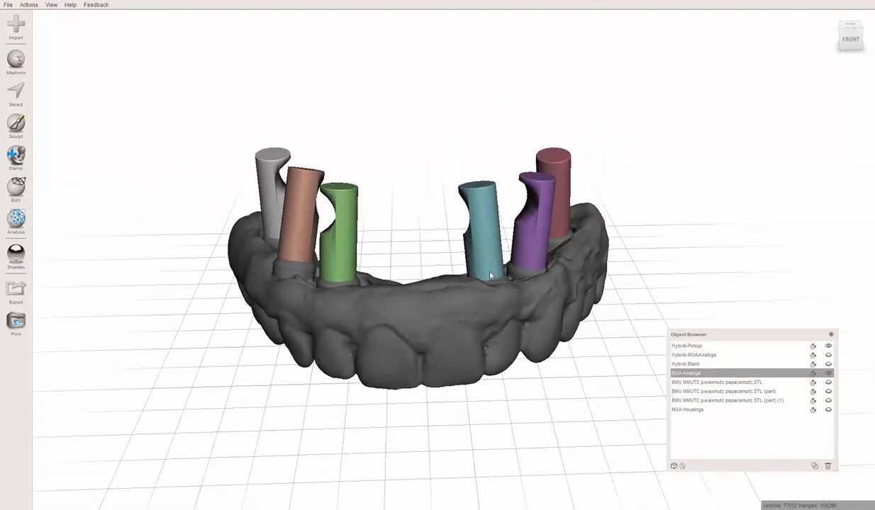
Hide the analogs, duplicate the Hybrid-Pickup scan and hide the original so only the copy is shown.
click(744, 346)
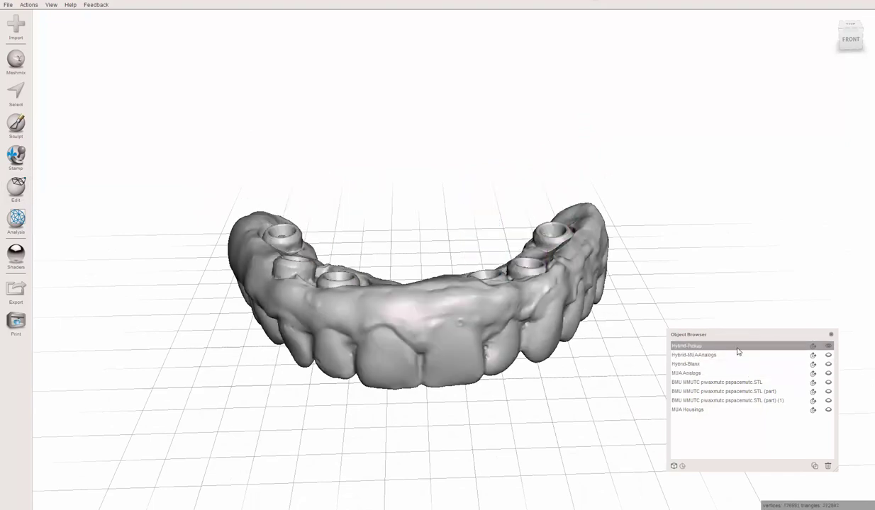
click(815, 468)
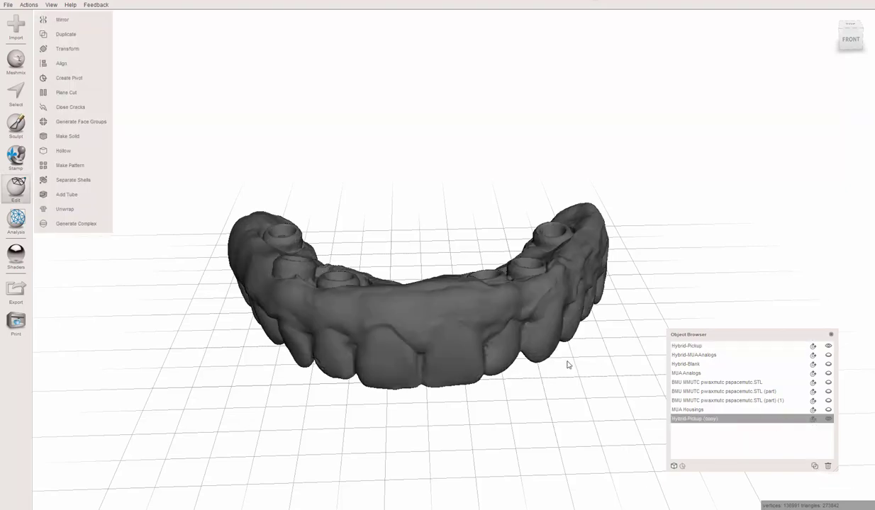
click(828, 346)
Delete the outer tooth-bearing surface along one side of the Hybrid-Pickup copy, smoothing the selection boundary before removal.
right_drag(504, 370, 505, 307)
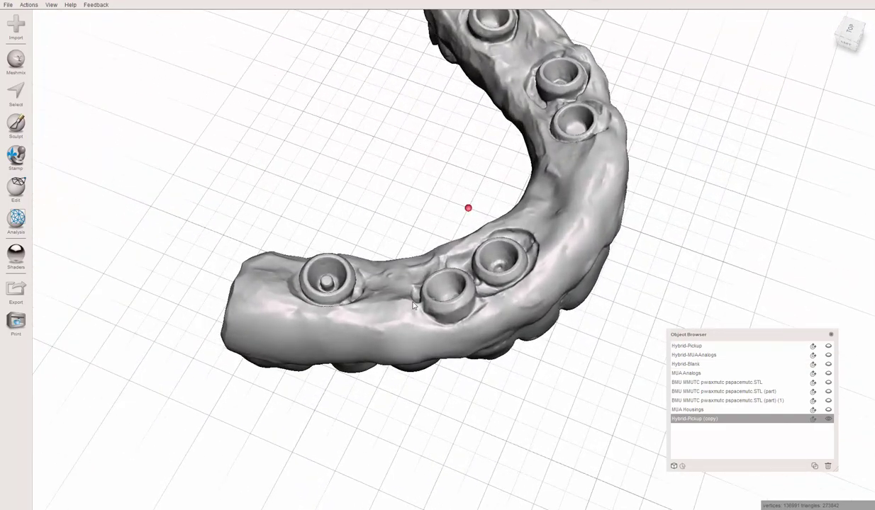
key(s)
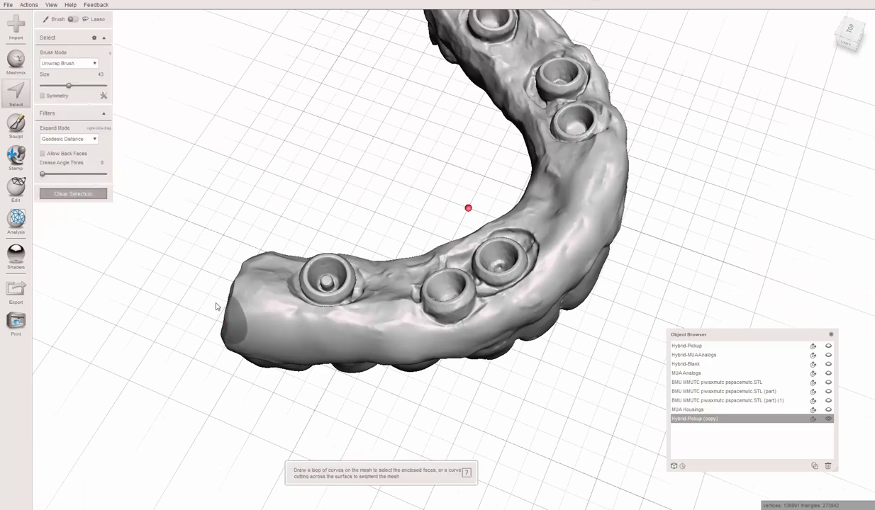
mouse_move(254, 249)
mouse_down()
mouse_move(235, 293)
mouse_move(259, 322)
mouse_move(404, 338)
mouse_move(481, 327)
mouse_move(523, 296)
mouse_move(519, 279)
mouse_move(607, 178)
mouse_move(617, 135)
mouse_move(663, 122)
mouse_move(628, 302)
mouse_move(571, 398)
mouse_move(224, 409)
mouse_move(158, 248)
mouse_move(238, 235)
mouse_move(251, 247)
mouse_up()
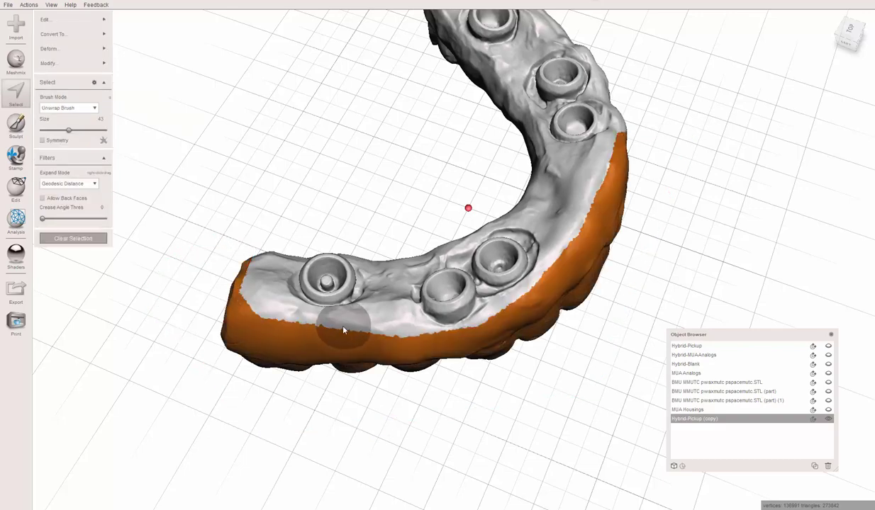
key(b)
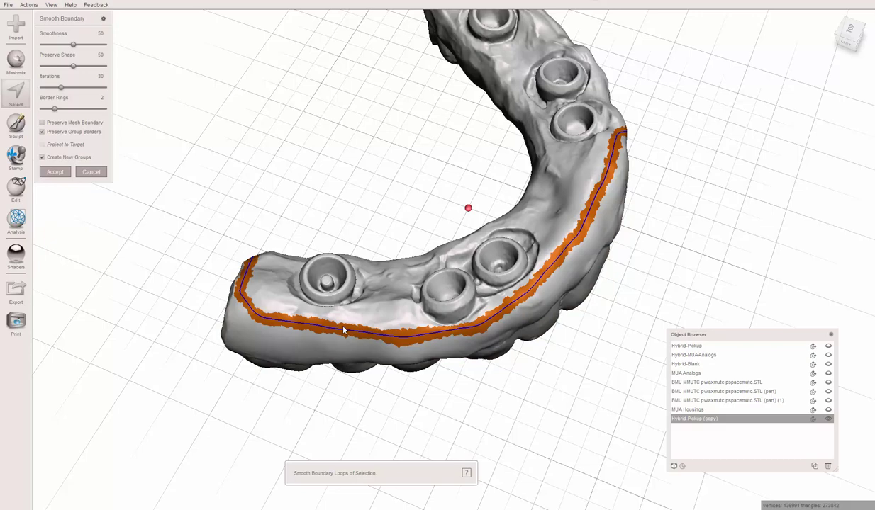
key(Return)
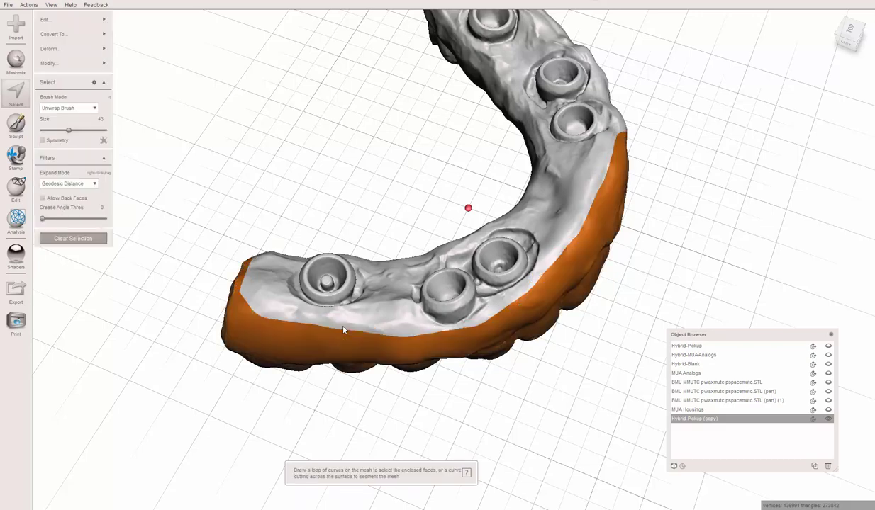
key(Delete)
Delete the outer tooth-bearing surface along the remaining side of the Hybrid-Pickup copy, smoothing the selection boundary before removal.
right_drag(572, 303, 287, 102)
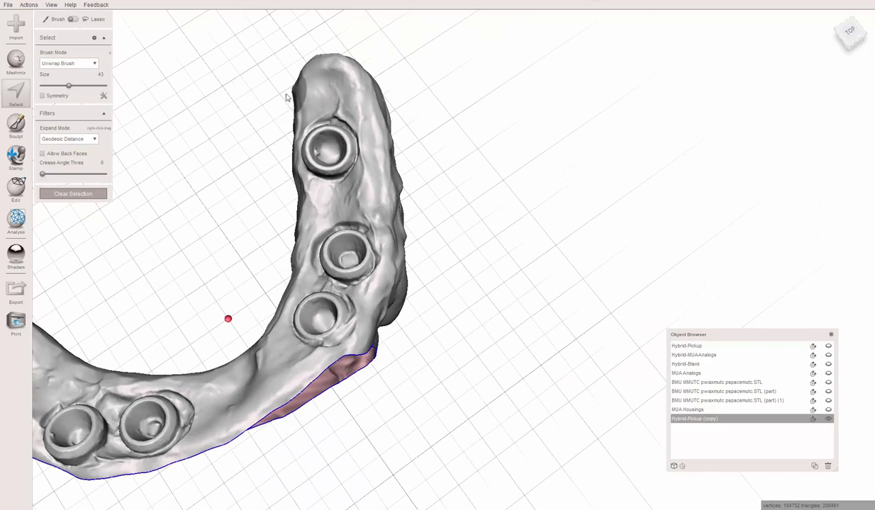
mouse_move(301, 82)
mouse_down()
mouse_move(329, 68)
mouse_move(383, 225)
mouse_move(353, 355)
mouse_up()
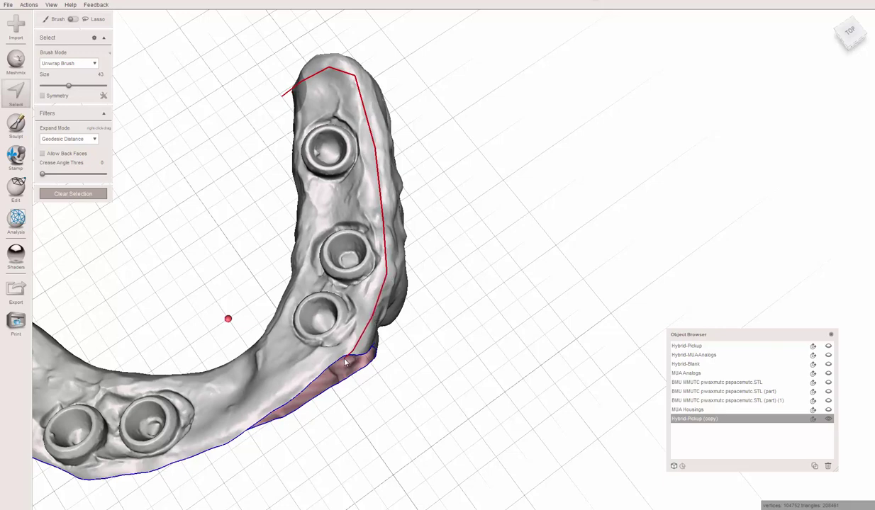
mouse_move(337, 385)
mouse_down()
mouse_move(333, 432)
mouse_move(547, 245)
mouse_move(491, 43)
mouse_move(336, 32)
mouse_move(265, 75)
mouse_move(280, 99)
mouse_up()
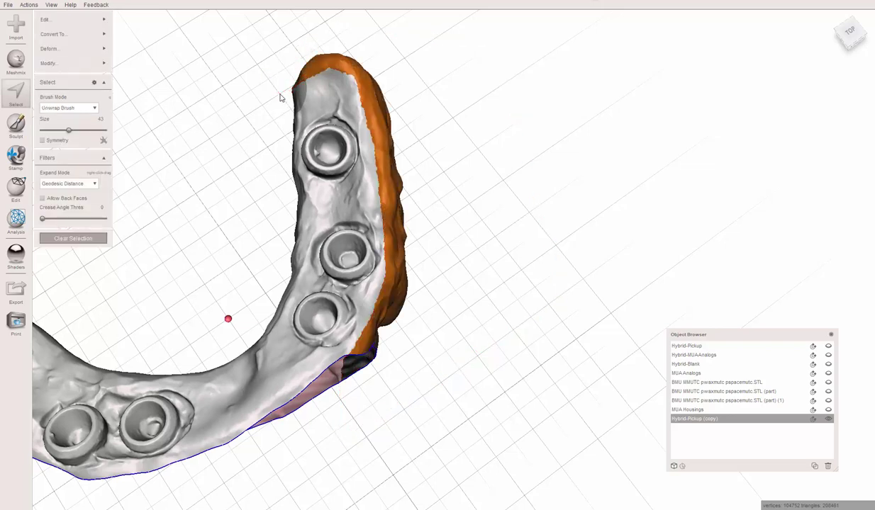
key(b)
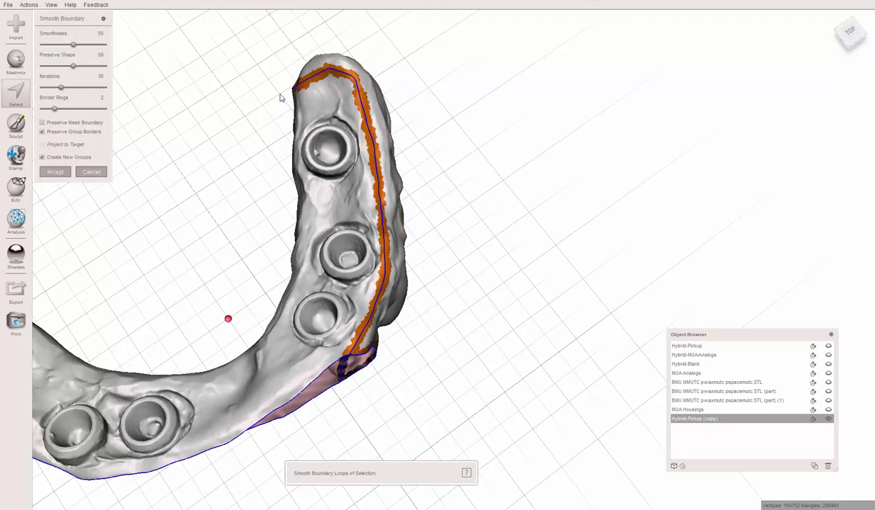
key(Return)
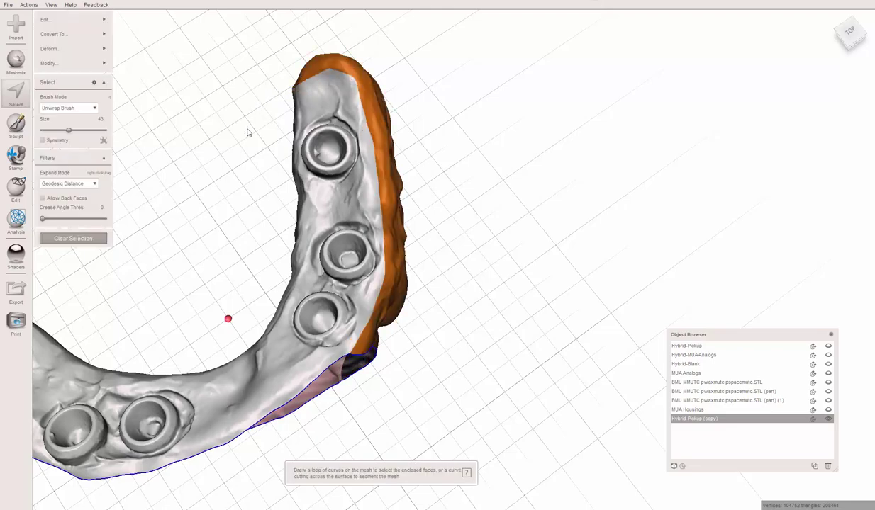
key(Delete)
Select the inner surface below the analog seats around the whole arch, smooth the selection boundary and delete it.
right_drag(251, 209, 564, 200)
middle_drag(565, 425, 517, 16)
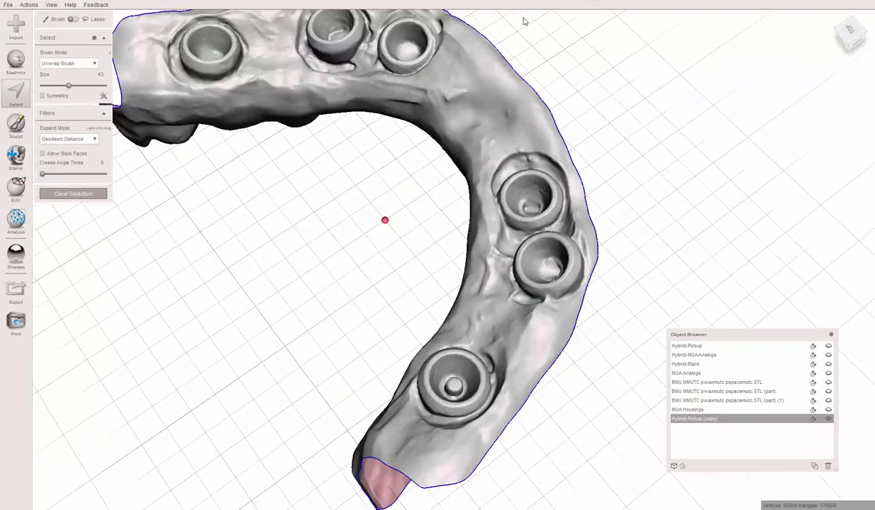
middle_drag(372, 457, 280, 353)
right_drag(280, 354, 483, 212)
mouse_move(482, 99)
middle_down()
mouse_move(361, 305)
mouse_move(462, 252)
middle_up()
right_drag(440, 260, 474, 200)
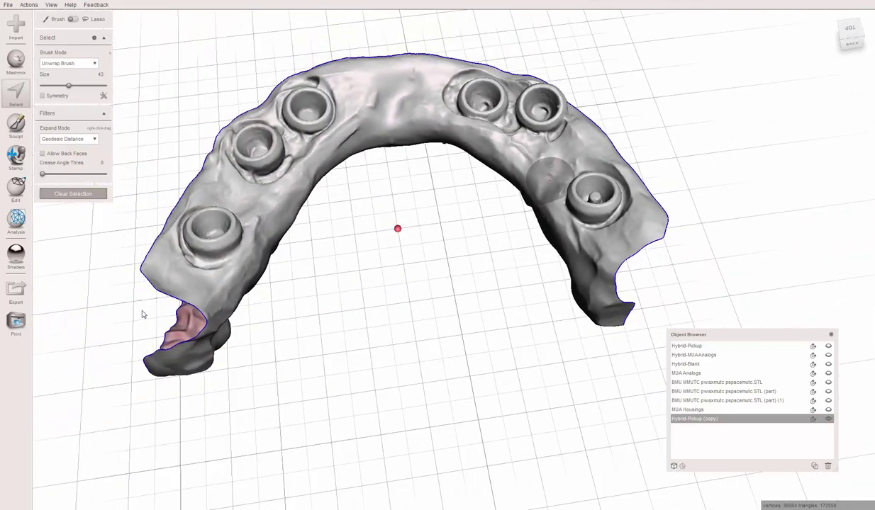
mouse_move(159, 301)
mouse_down()
mouse_move(200, 309)
mouse_move(257, 261)
mouse_move(275, 202)
mouse_move(297, 176)
mouse_move(383, 133)
mouse_move(436, 127)
mouse_move(467, 136)
mouse_move(540, 204)
mouse_move(562, 232)
mouse_move(553, 231)
mouse_move(621, 267)
mouse_move(621, 255)
mouse_move(645, 362)
mouse_move(388, 413)
mouse_move(139, 444)
mouse_move(73, 439)
mouse_move(80, 319)
mouse_move(161, 301)
mouse_up()
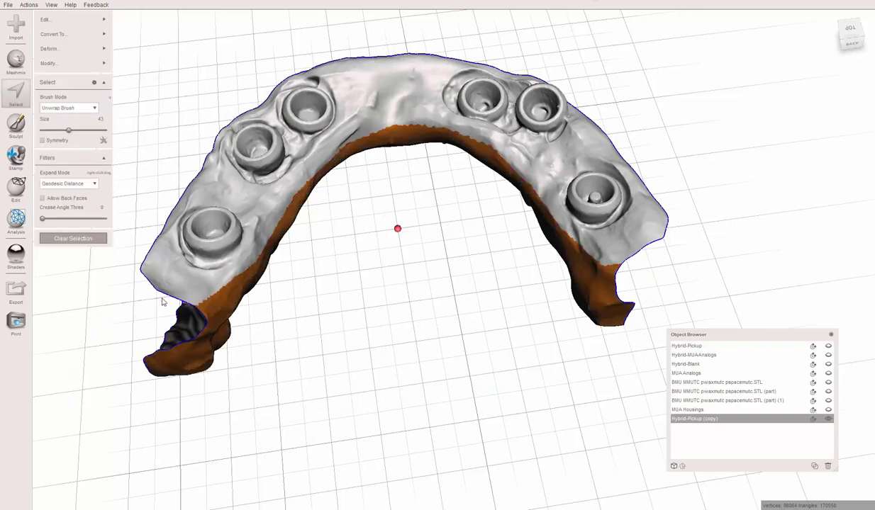
key(b)
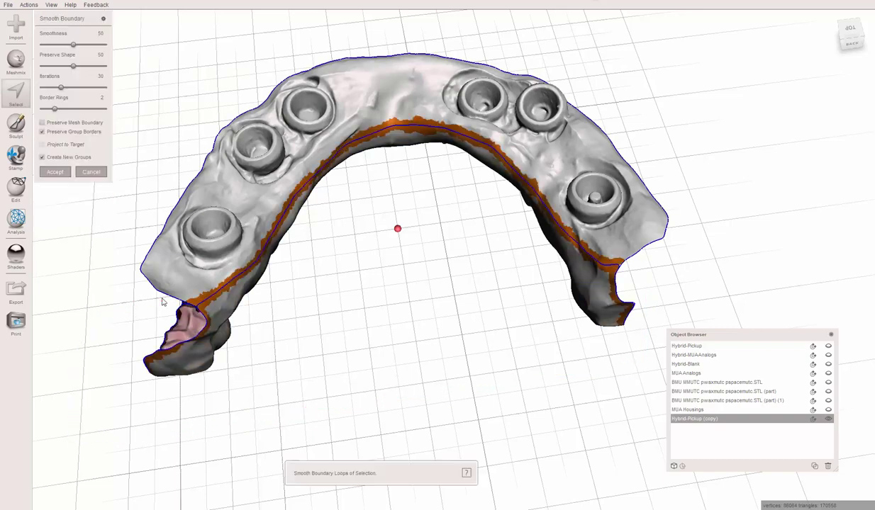
key(Return)
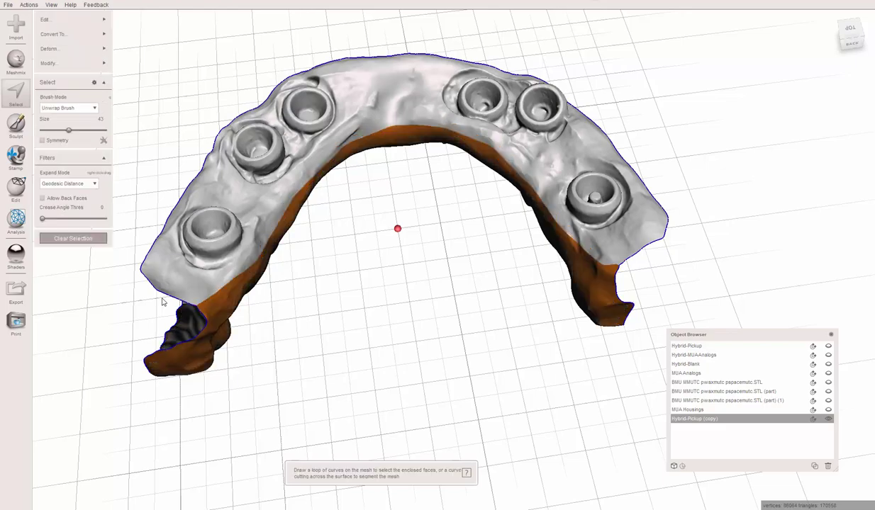
key(Delete)
Delete the disconnected leftover tooth-side shell beneath the tissue-side surface by selecting the seat surface and removing the opposite part.
right_drag(283, 314, 324, 157)
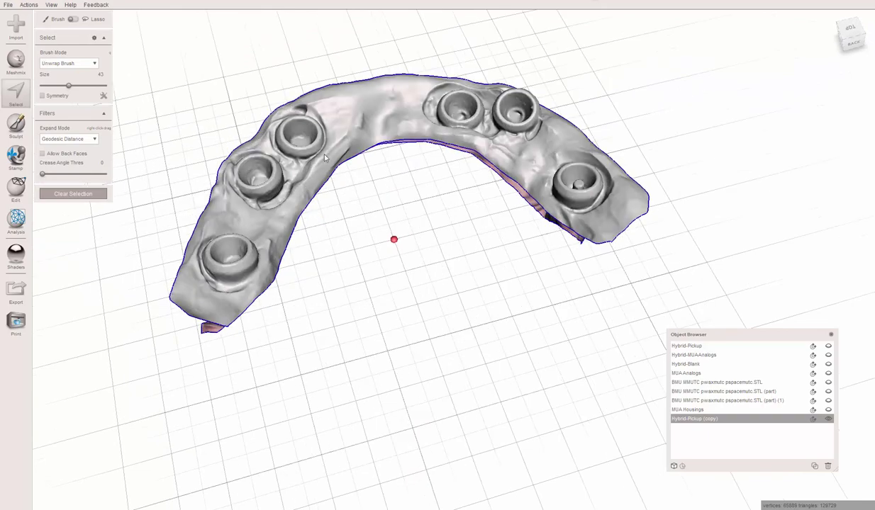
click(338, 117)
double_click(339, 117)
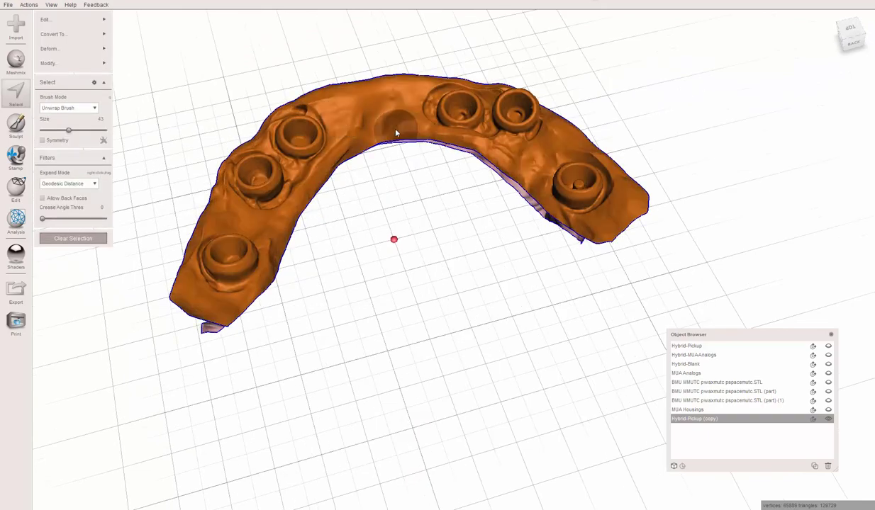
right_drag(396, 132, 397, 206)
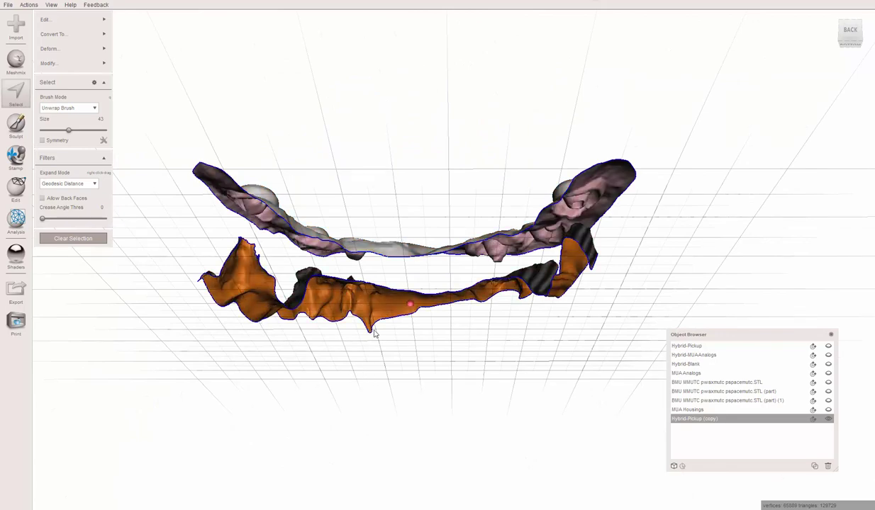
key(Delete)
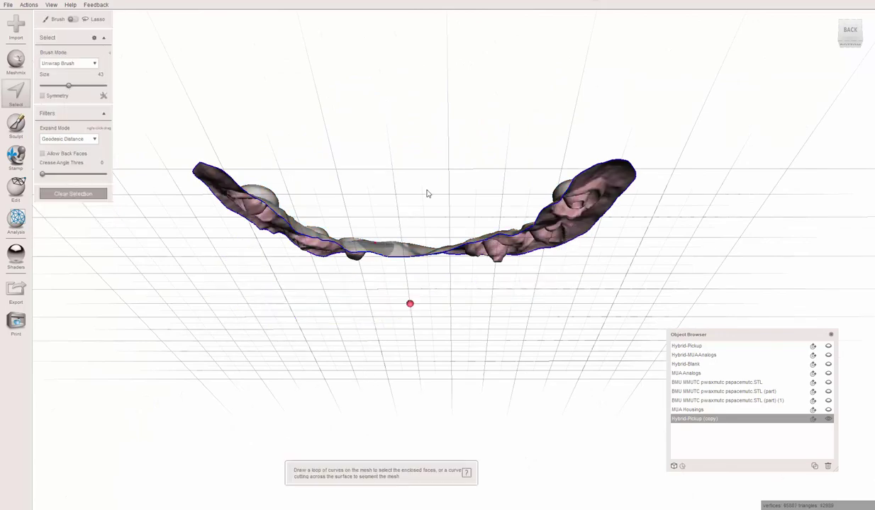
Select the entire trimmed tissue-side surface and flip its normals.
mouse_move(429, 189)
right_down()
mouse_move(433, 324)
mouse_move(409, 258)
mouse_move(438, 304)
mouse_move(438, 195)
mouse_move(425, 190)
right_up()
right_drag(486, 152, 463, 93)
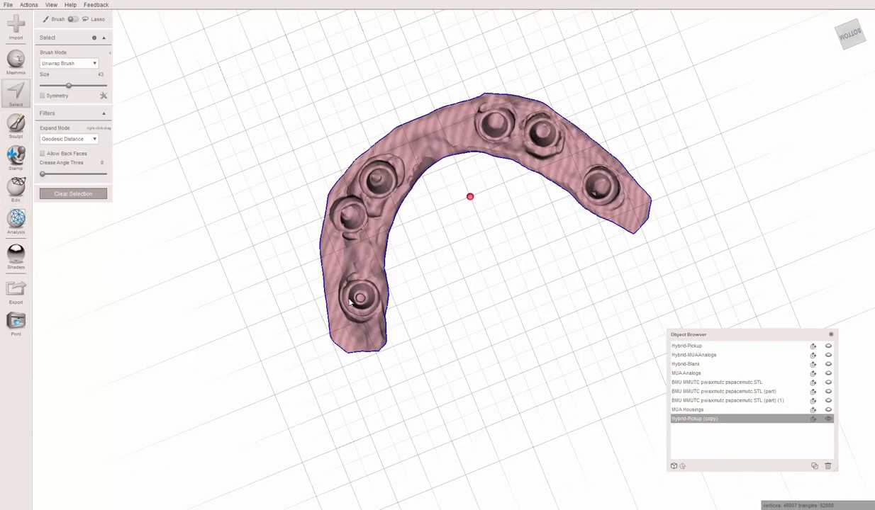
right_drag(338, 291, 408, 417)
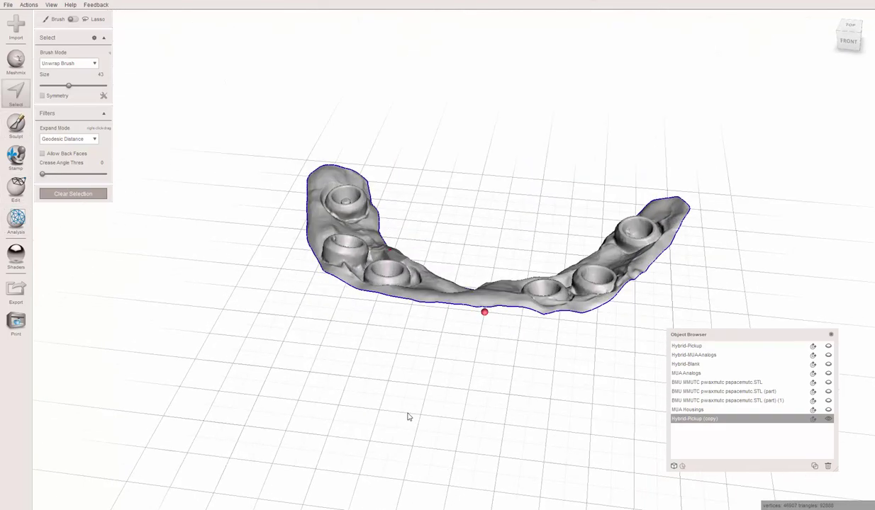
key(ctrl+a)
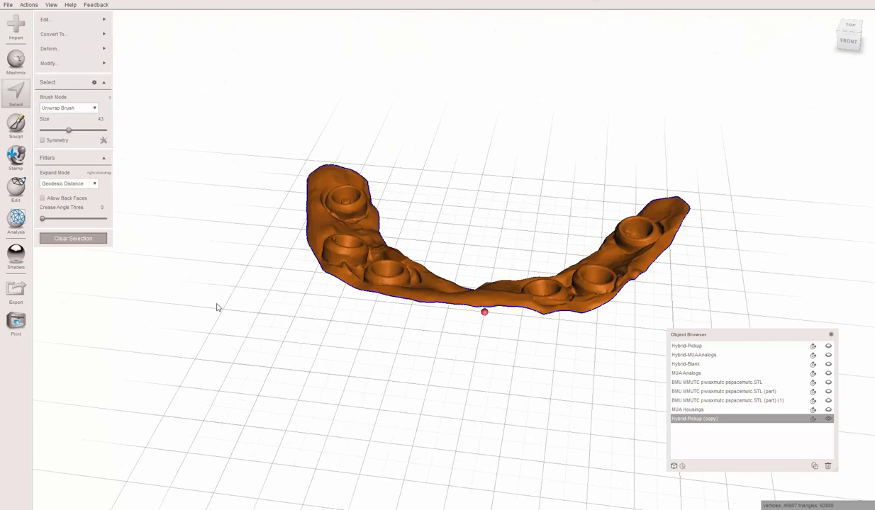
click(17, 188)
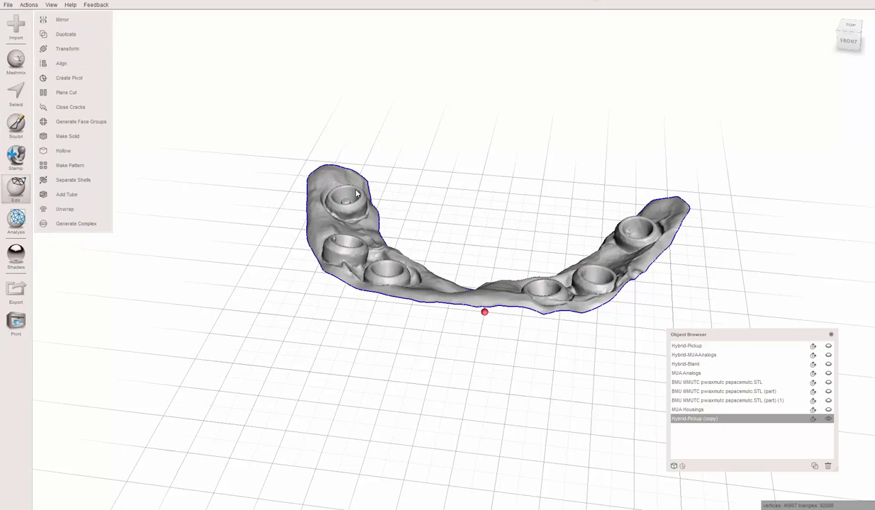
key(ctrl+a)
click(57, 22)
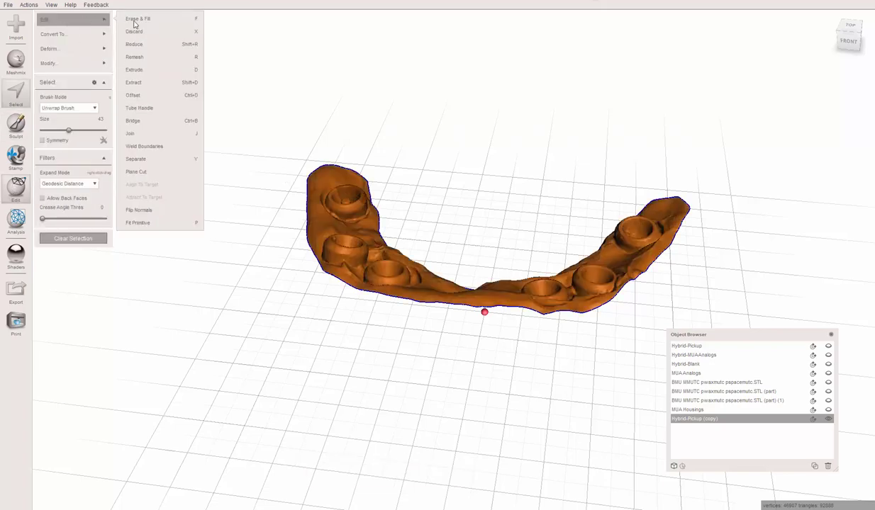
click(168, 215)
Extrude the flipped surface with a 14 mm offset along the Y Axis, using the Flat end type.
right_drag(366, 298, 384, 138)
right_drag(494, 133, 696, 162)
right_drag(512, 151, 477, 197)
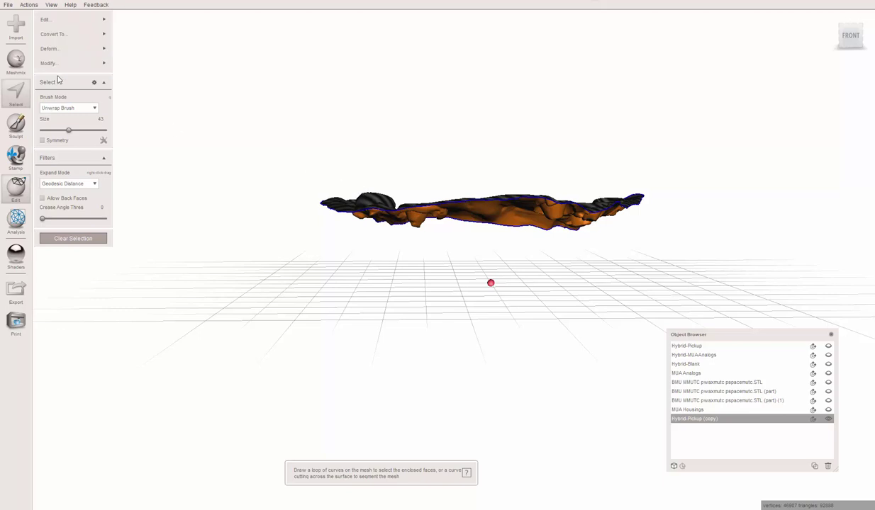
mouse_move(58, 22)
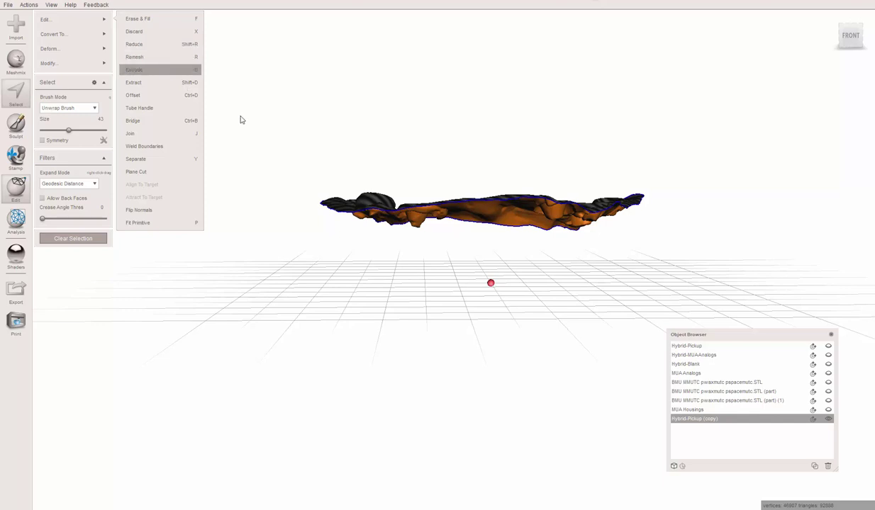
click(84, 33)
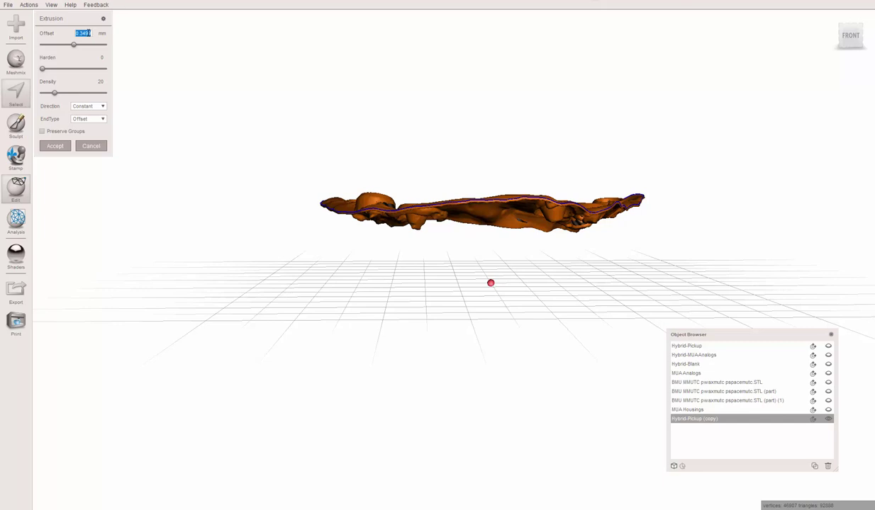
key(BackSpace)
click(83, 107)
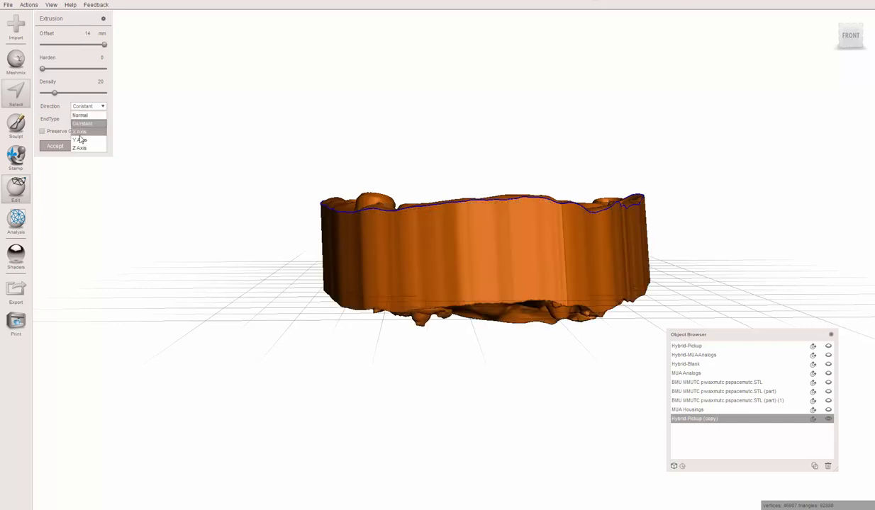
click(80, 140)
click(82, 120)
click(80, 138)
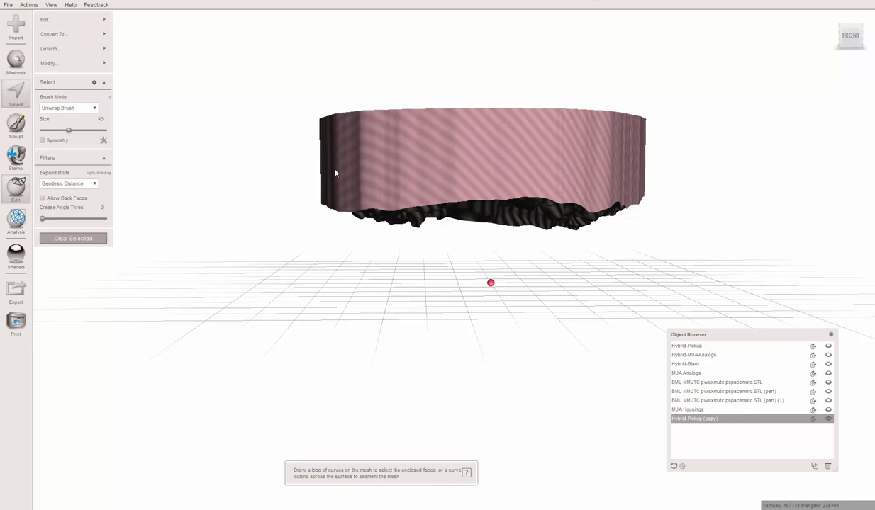
Flip the normals of the whole extruded body so its walls face outward, and clear the selection.
key(i)
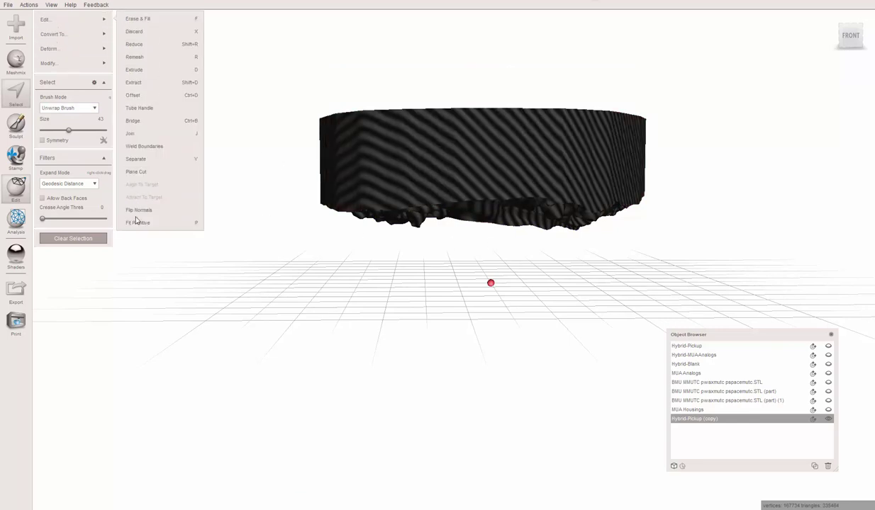
key(Escape)
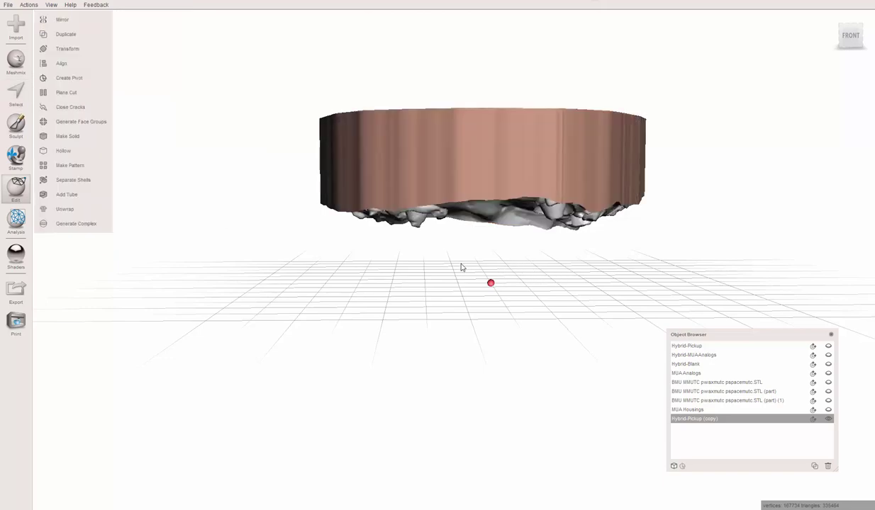
right_drag(454, 245, 213, 170)
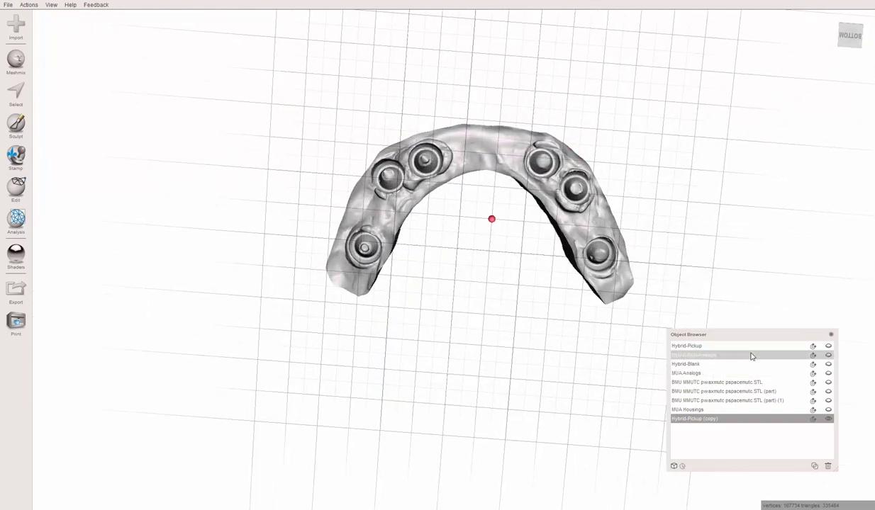
Show Hybrid-Blank as the transparent target and examine how it fits against the extruded model base.
click(828, 365)
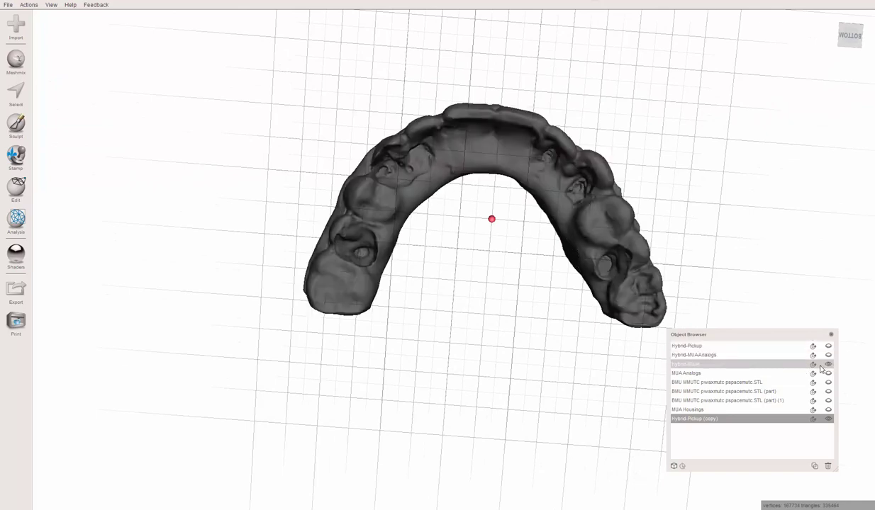
click(814, 365)
middle_drag(523, 217, 492, 245)
scroll(495, 234, up, 4)
right_drag(495, 234, 419, 256)
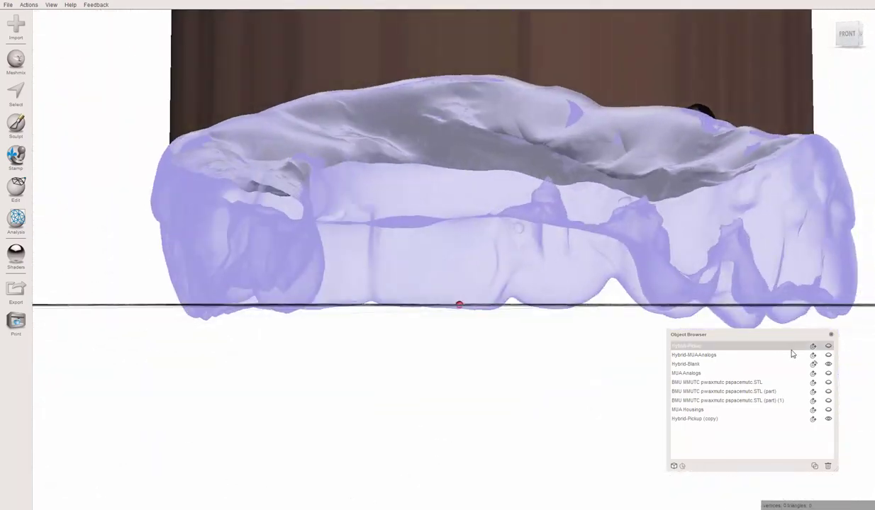
right_drag(626, 300, 655, 275)
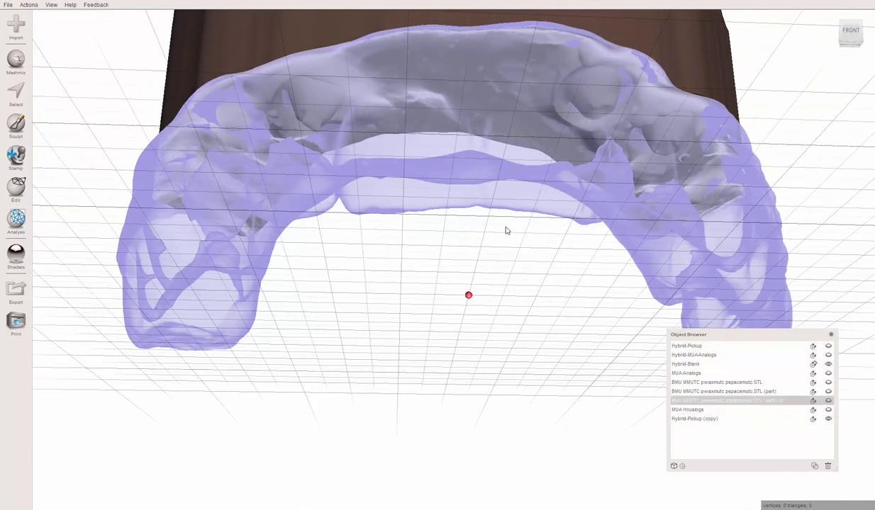
right_drag(462, 227, 268, 129)
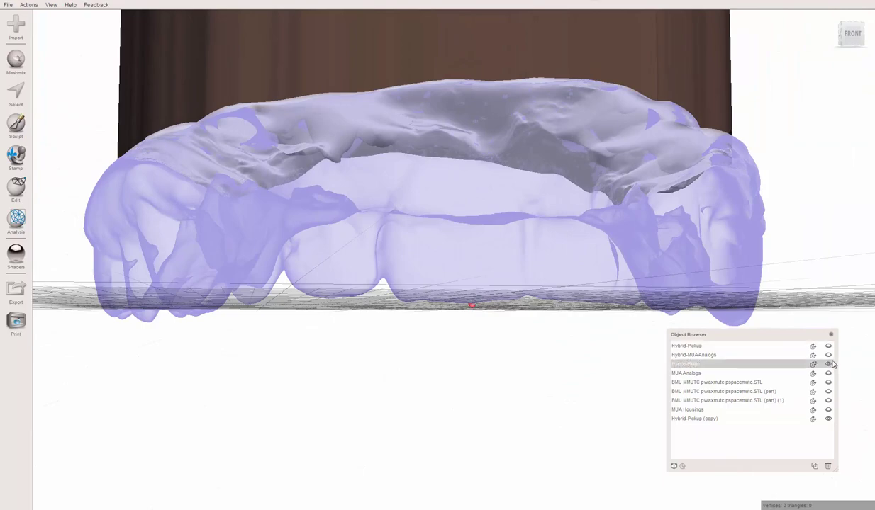
Show the MUA Housings and examine their position between the extruded base and the transparent Hybrid-Blank.
click(828, 410)
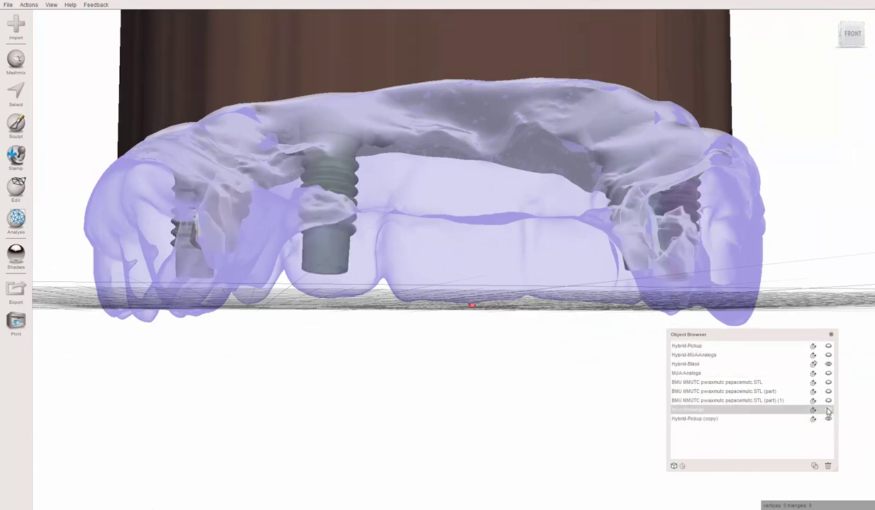
mouse_move(416, 309)
right_down()
mouse_move(373, 230)
mouse_move(401, 186)
mouse_move(449, 377)
mouse_move(405, 363)
mouse_move(402, 330)
mouse_move(429, 338)
mouse_move(417, 293)
mouse_move(418, 454)
mouse_move(418, 321)
right_up()
scroll(431, 333, down, 5)
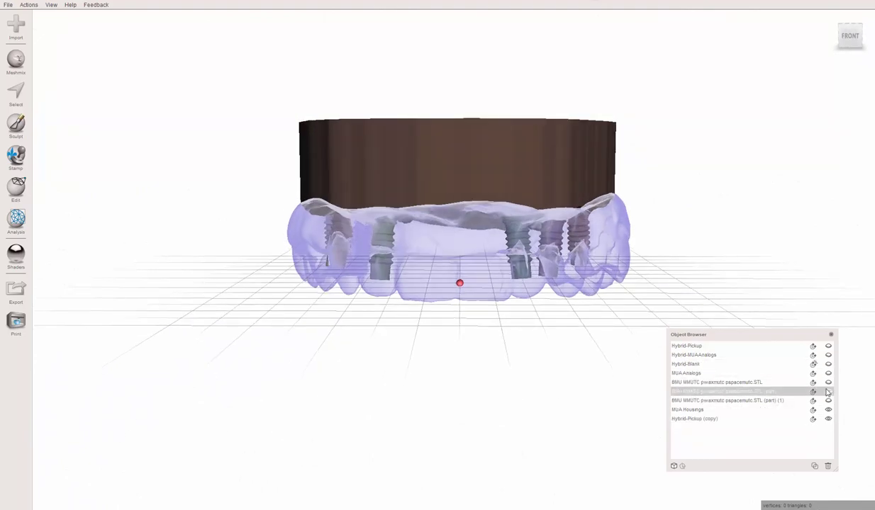
Inspect the housings on the extruded base without Hybrid-Blank, and hide them so only the Hybrid-Pickup copy is shown.
right_drag(526, 297, 471, 212)
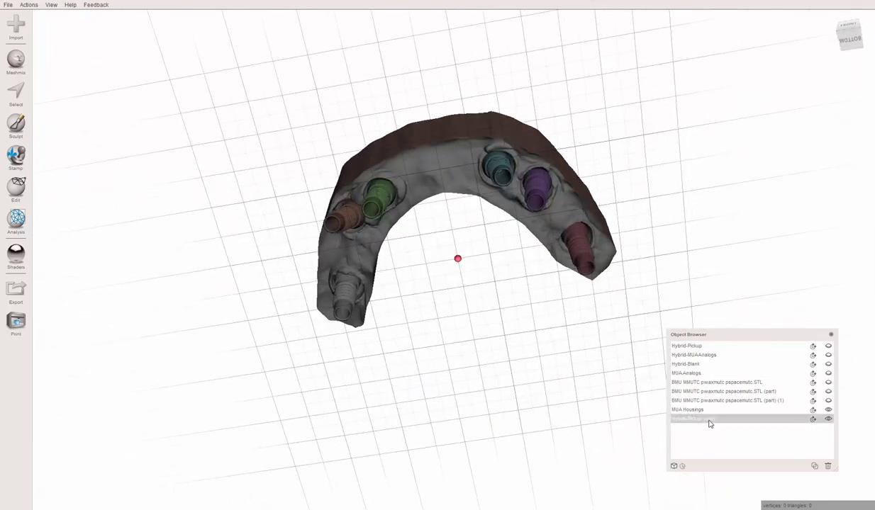
click(828, 411)
click(828, 410)
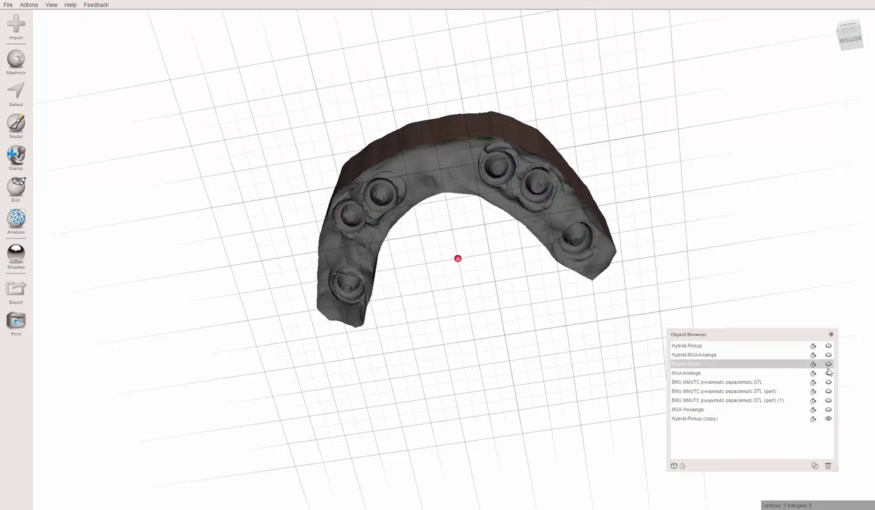
Show the MUA Analogs and examine how they sit in the sockets of the Hybrid-Pickup copy.
click(814, 373)
right_drag(532, 285, 535, 329)
scroll(465, 280, up, 3)
middle_drag(463, 279, 456, 185)
right_drag(456, 187, 518, 211)
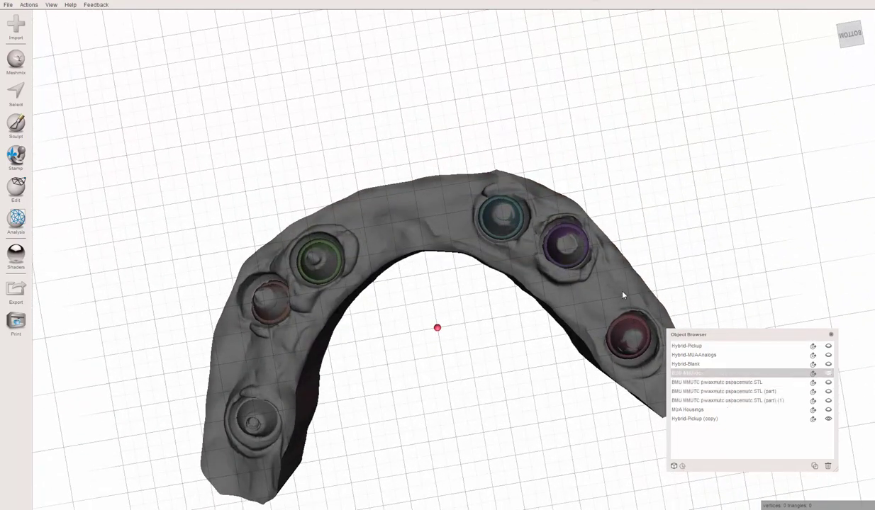
right_drag(367, 276, 431, 228)
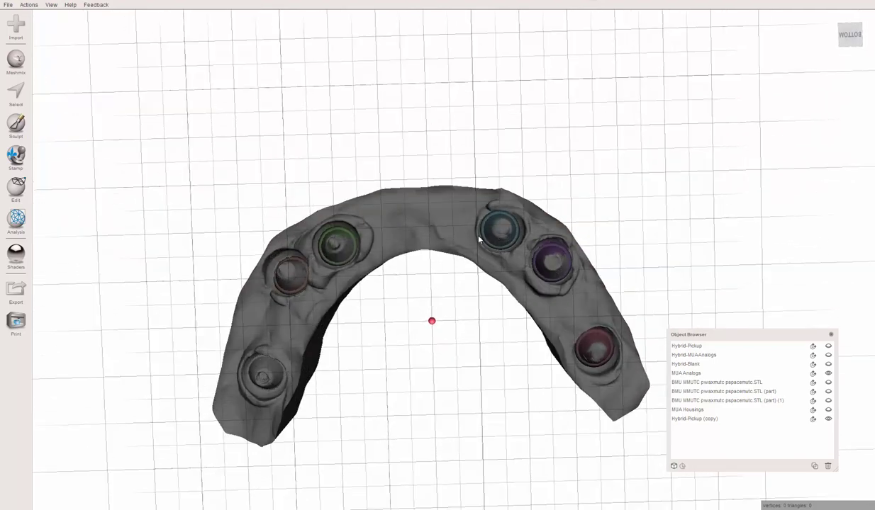
scroll(456, 239, down, 2)
scroll(455, 237, up, 4)
right_drag(443, 227, 390, 195)
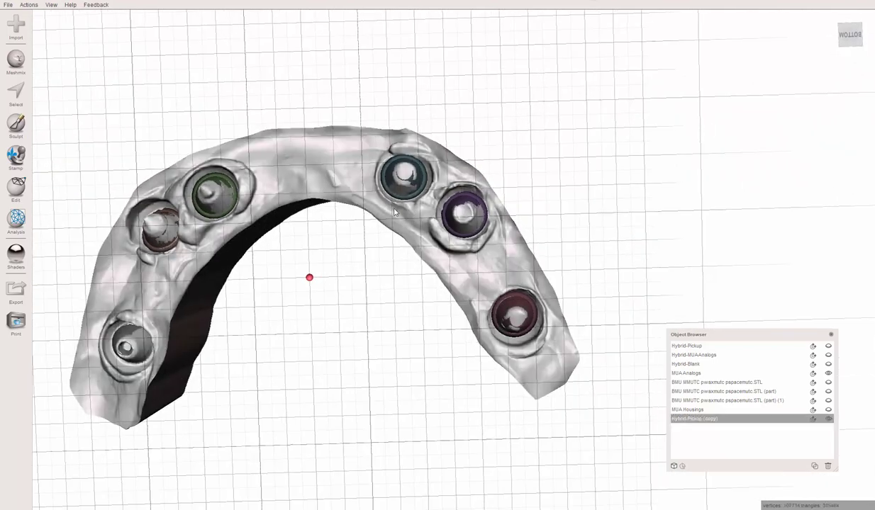
scroll(586, 324, up, 2)
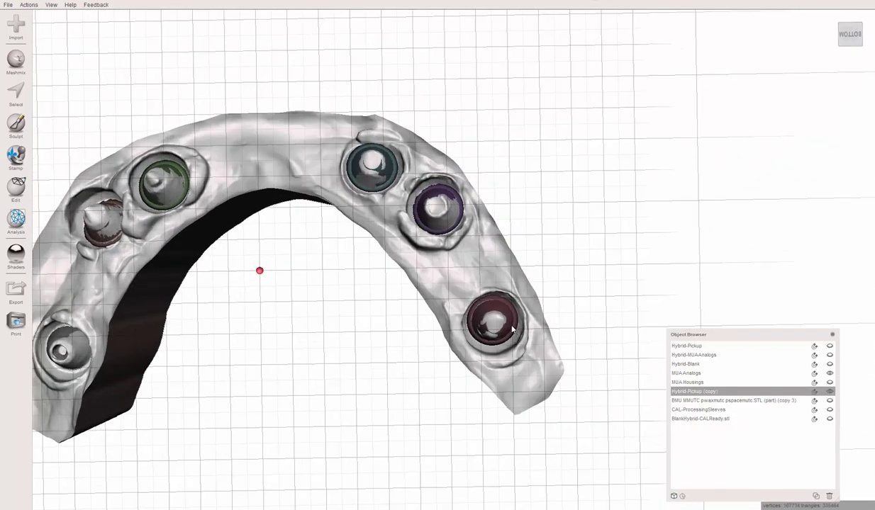
scroll(512, 328, up, 2)
middle_drag(494, 314, 481, 307)
right_drag(487, 308, 434, 265)
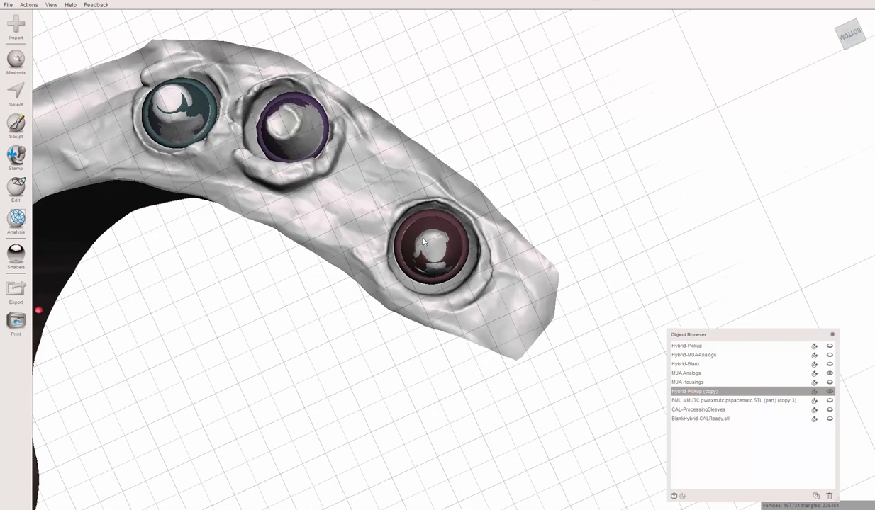
Set the Unwrap Brush selection size to 55 for the Hybrid-Pickup copy and hide the MUA Analogs.
key(s)
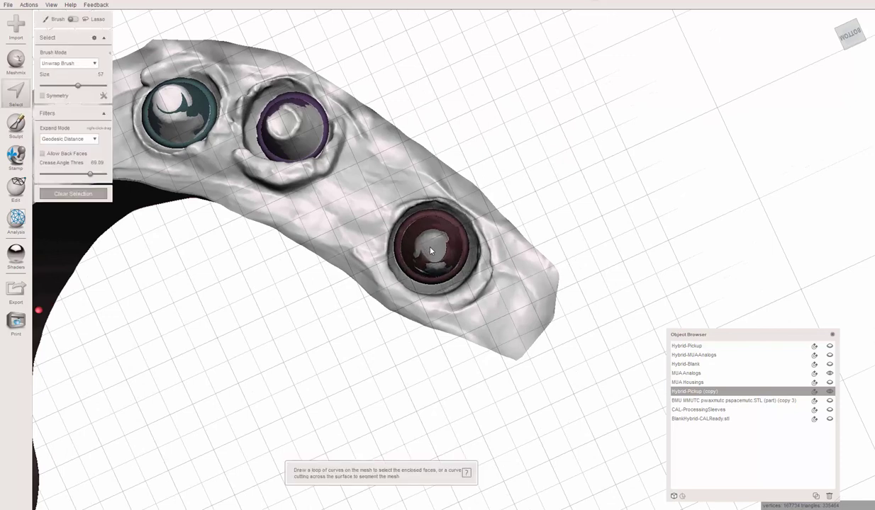
scroll(429, 249, down, 2)
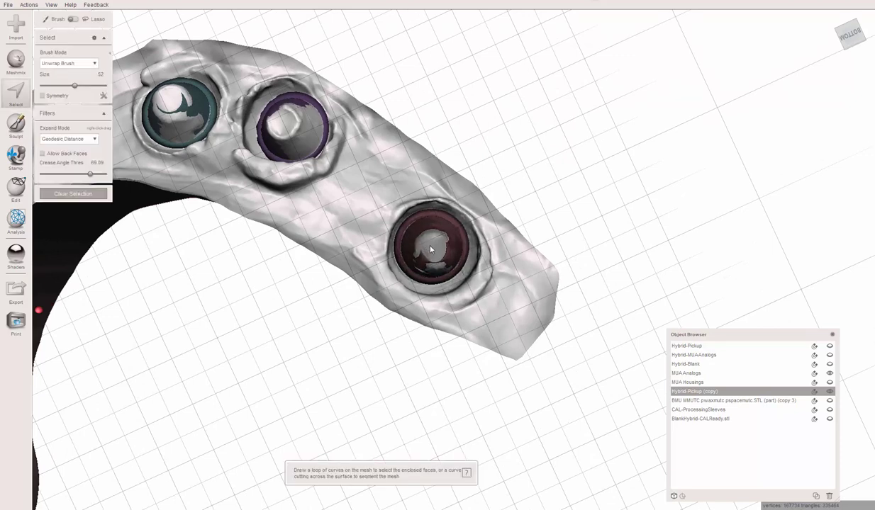
key(Right)
key(Right)
key(Right)
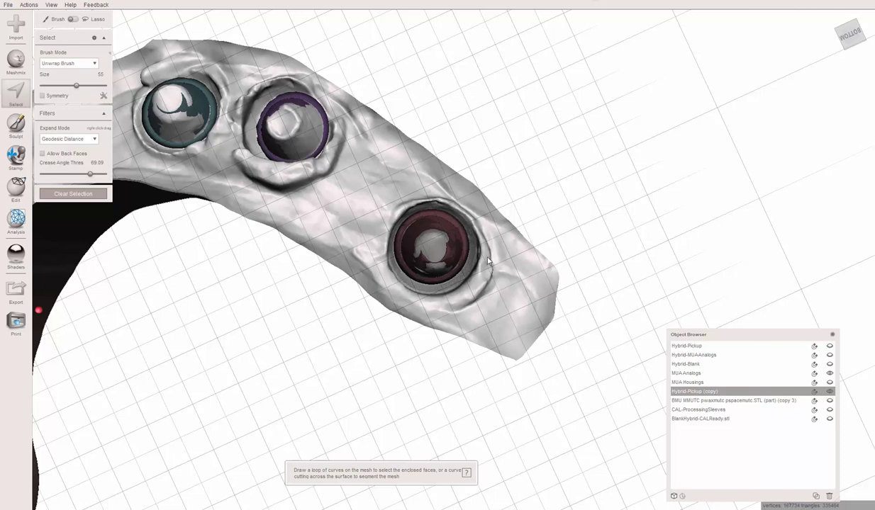
click(829, 375)
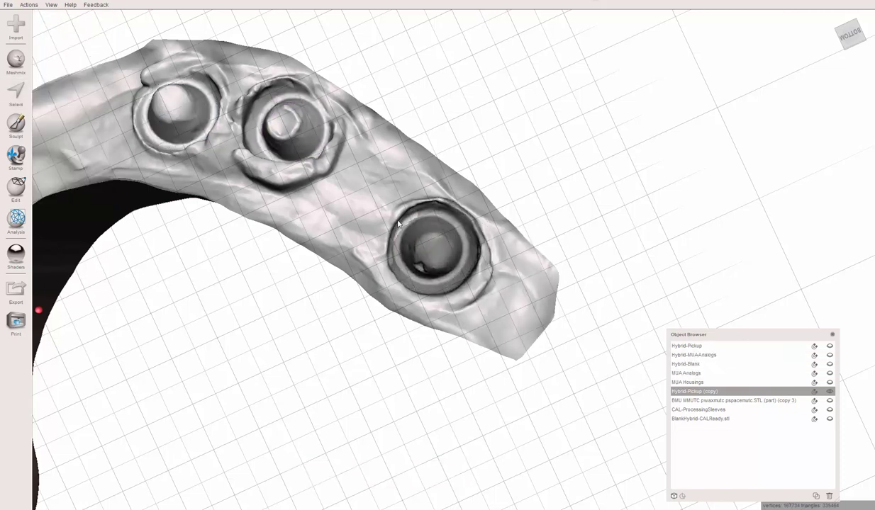
double_click(432, 253)
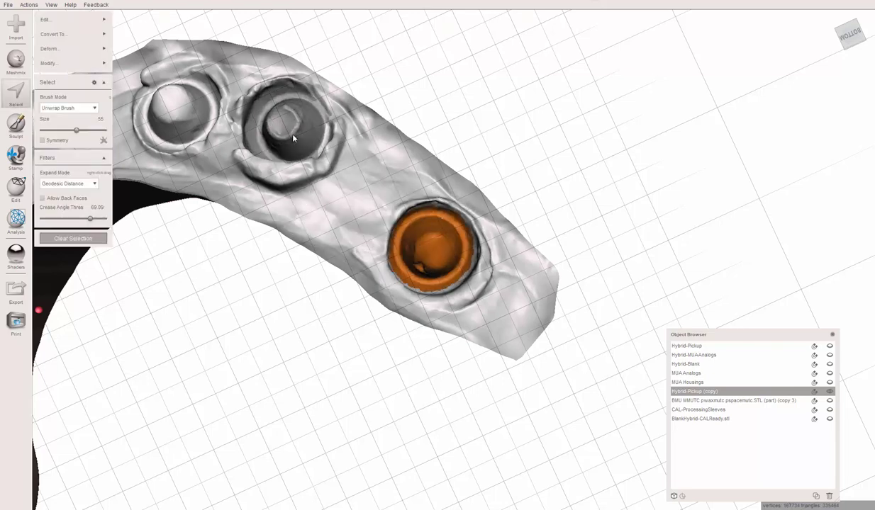
middle_drag(333, 188, 426, 287)
right_drag(389, 227, 398, 205)
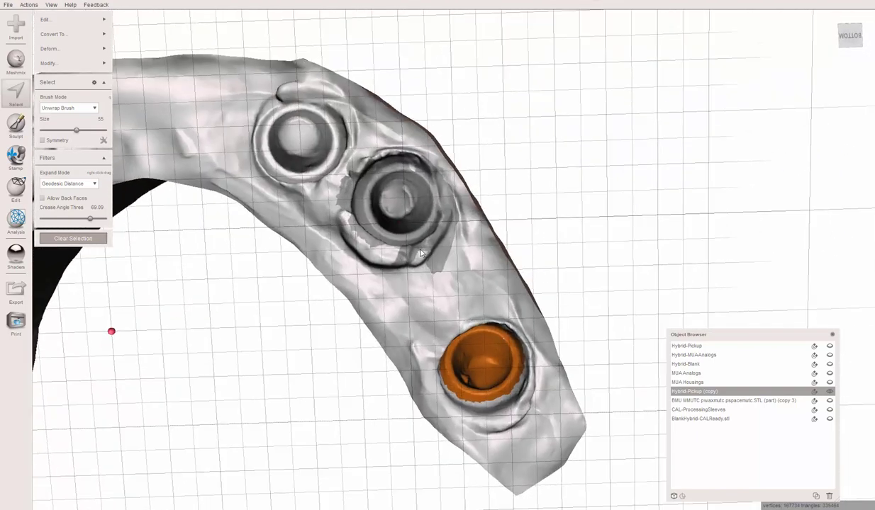
click(397, 205)
right_drag(397, 205, 462, 273)
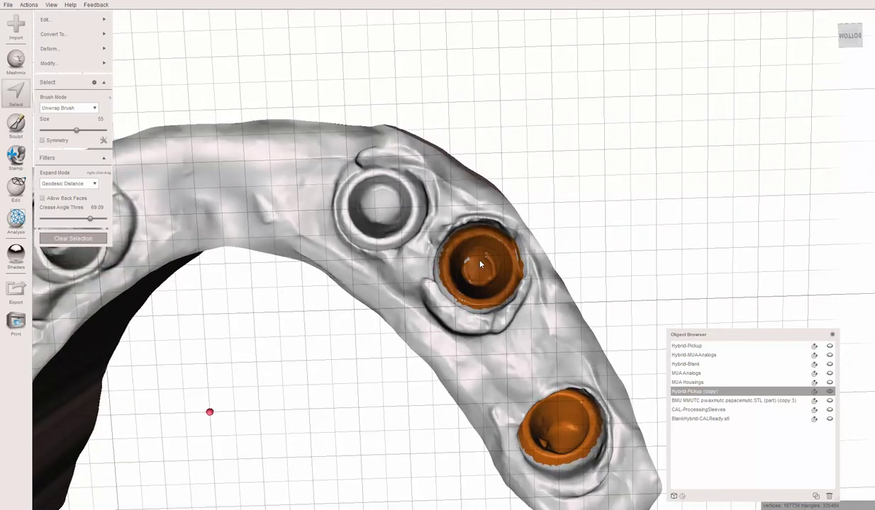
ctrl+click(480, 264)
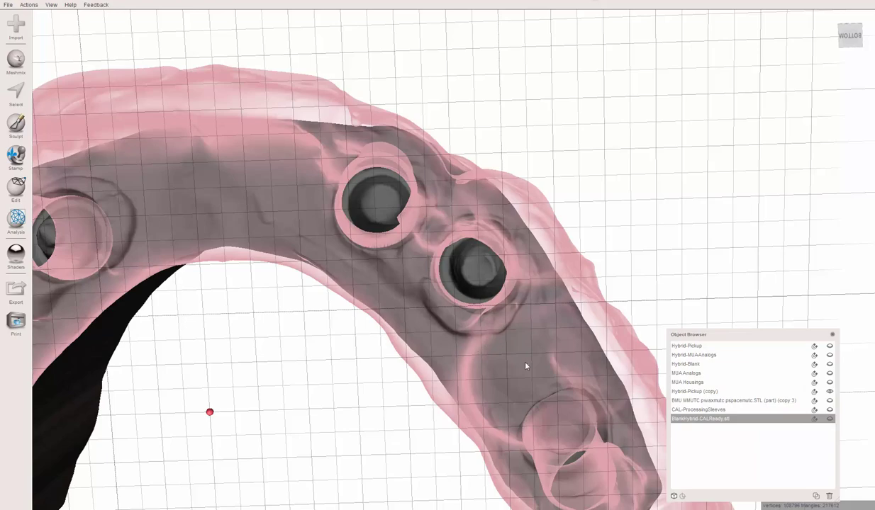
click(526, 366)
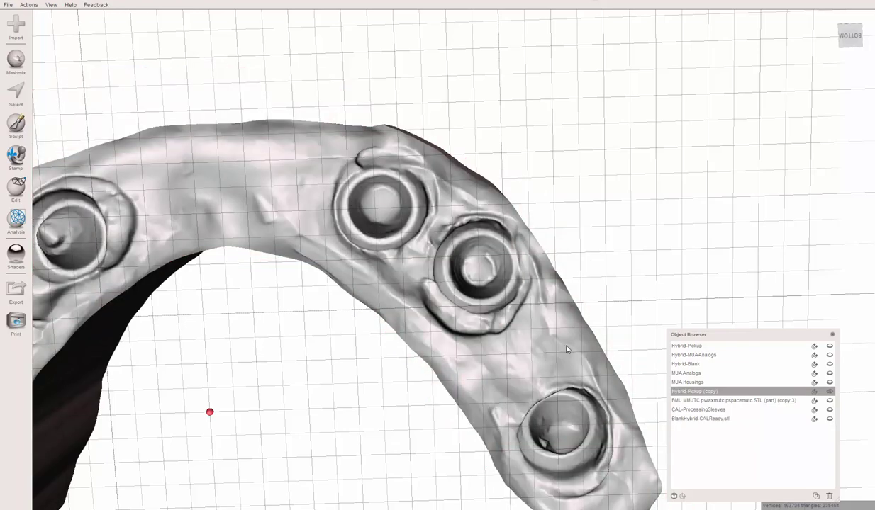
Set the crease angle threshold to 0 and select the three abutment sockets on one side of the Hybrid-Pickup copy's arch.
middle_drag(486, 331, 431, 224)
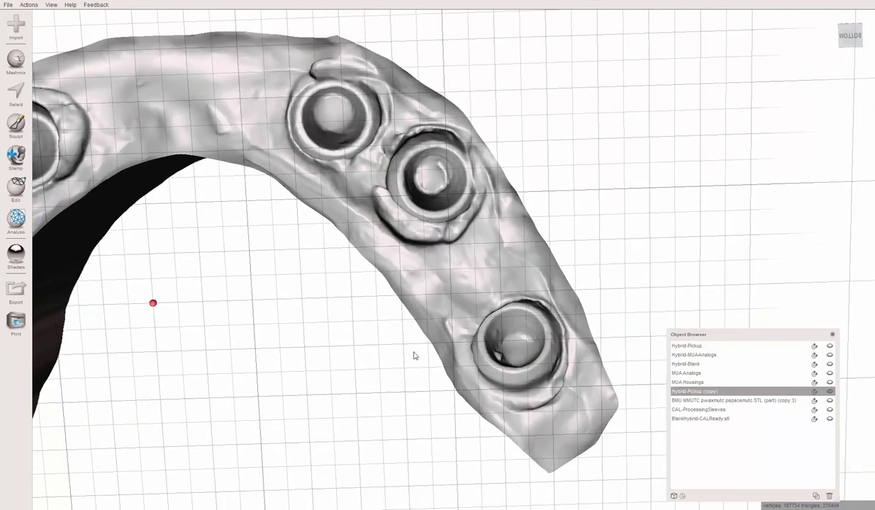
key(s)
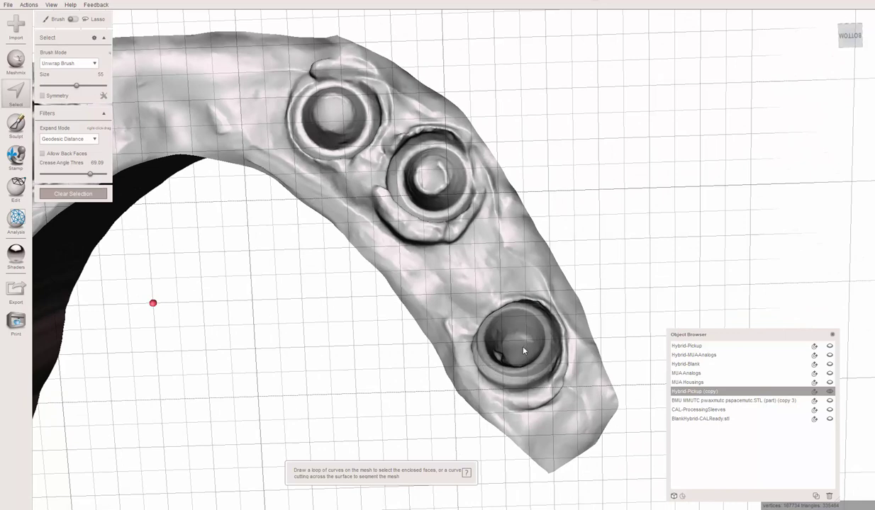
drag(90, 174, 42, 173)
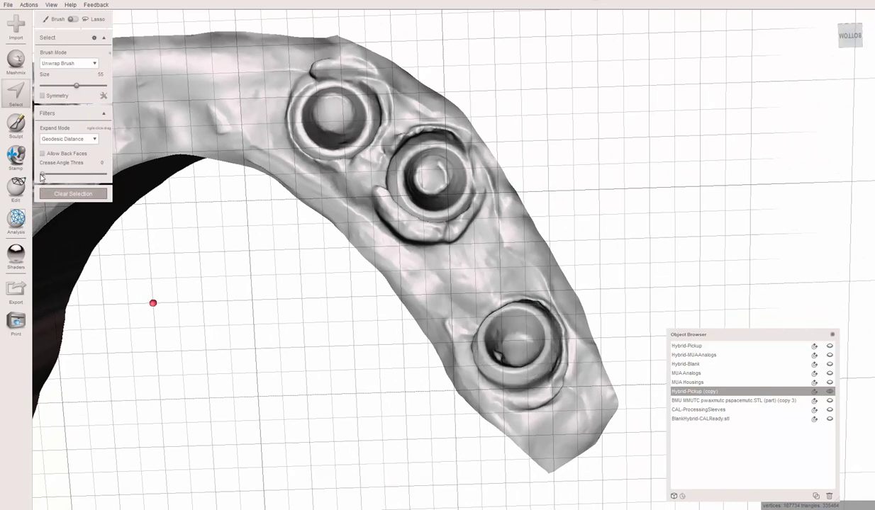
click(519, 352)
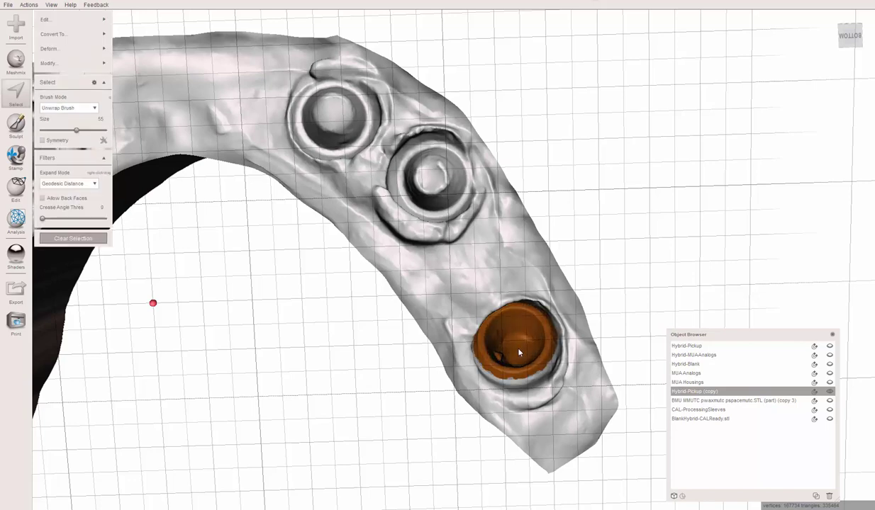
click(429, 183)
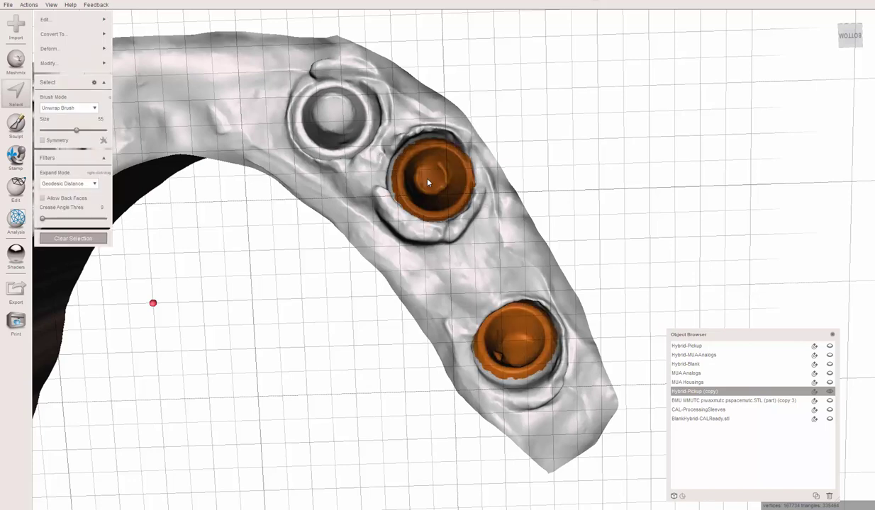
click(334, 111)
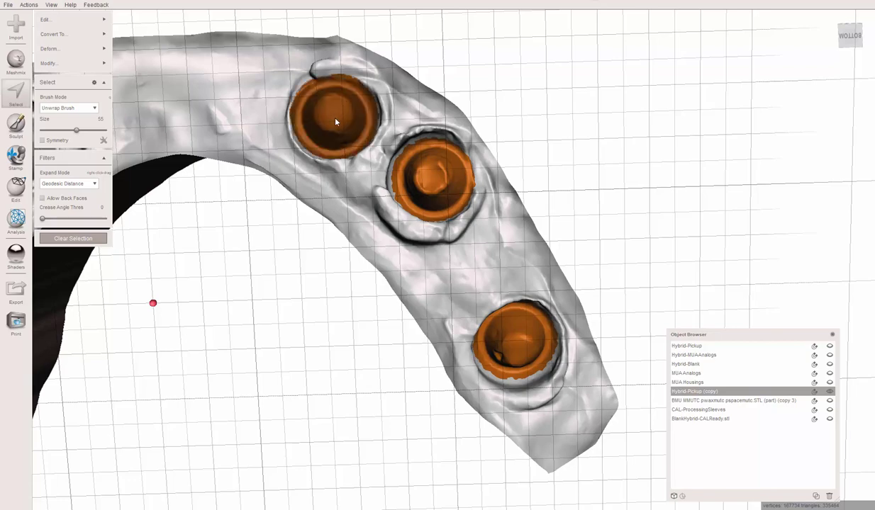
Add the three abutment sockets on the other side of the arch to the selection, using a brush size of 60 for the end socket.
middle_drag(353, 142, 561, 162)
right_drag(497, 167, 515, 174)
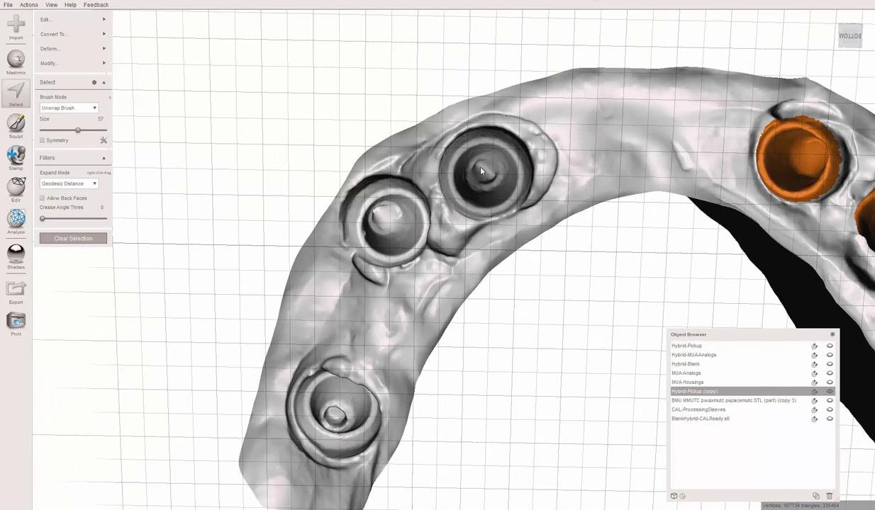
click(481, 170)
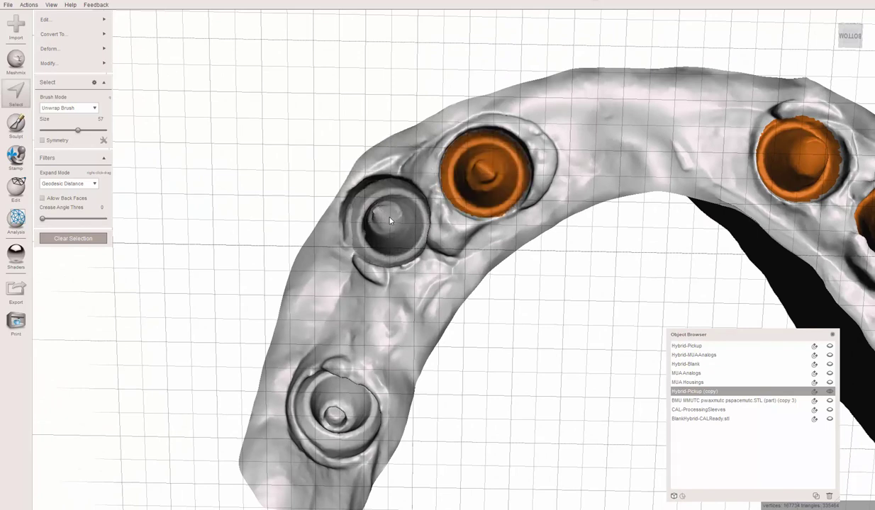
right_drag(389, 222, 441, 241)
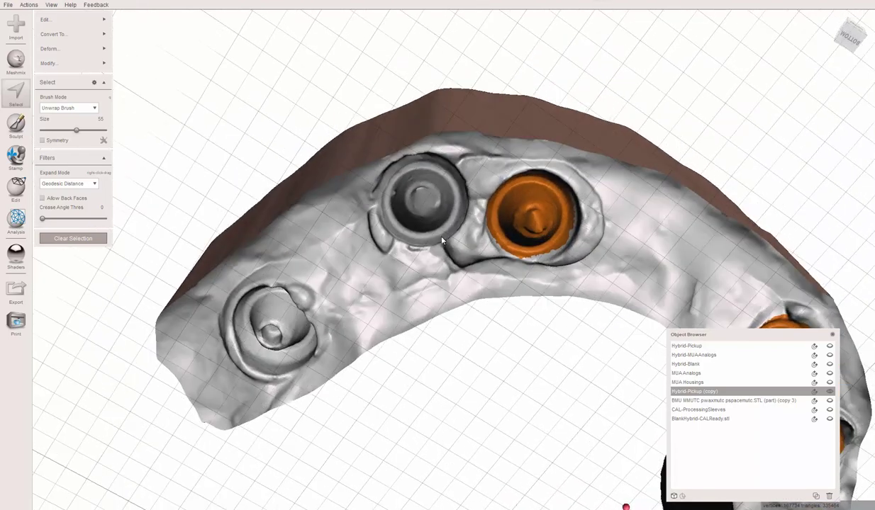
click(424, 203)
mouse_move(425, 207)
right_down()
mouse_move(480, 187)
mouse_move(543, 131)
mouse_move(528, 127)
right_up()
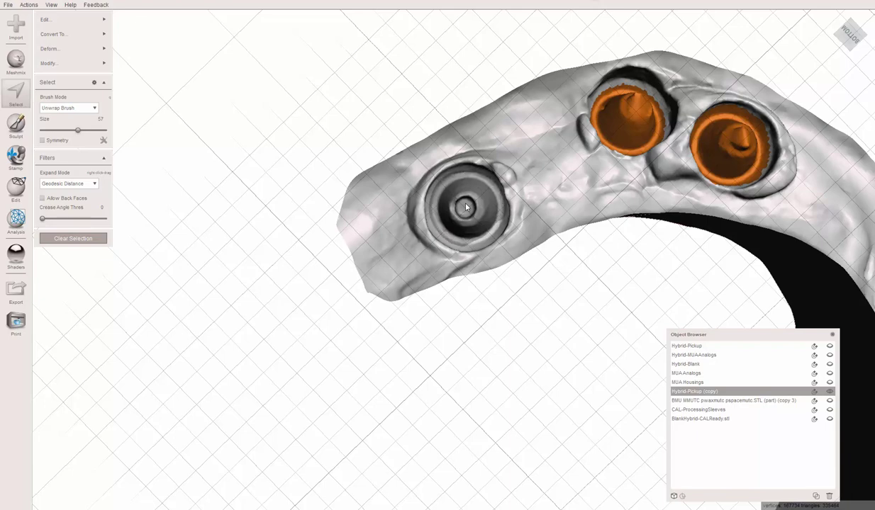
key(bracketright)
click(465, 207)
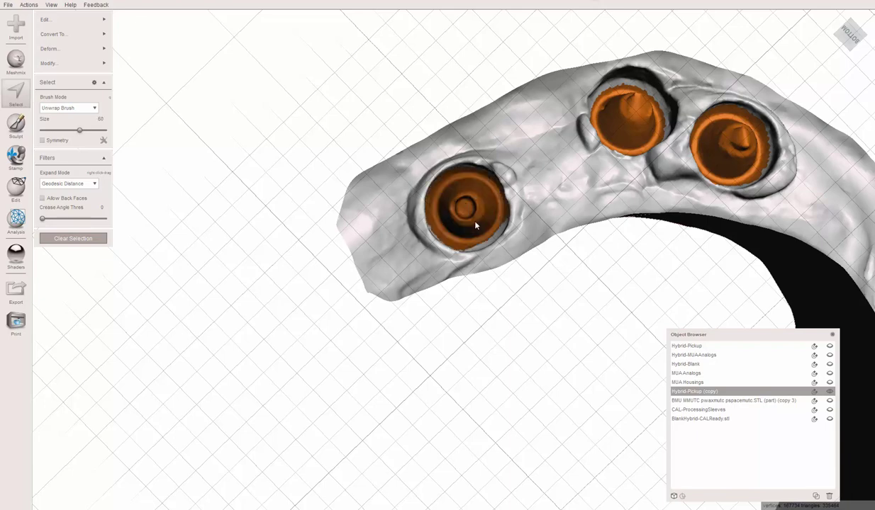
Fill the selection gap on the end socket's rim with a brush size of 21, and smooth the boundaries of all six socket selections.
mouse_move(463, 218)
right_down()
mouse_move(512, 261)
mouse_move(504, 243)
right_up()
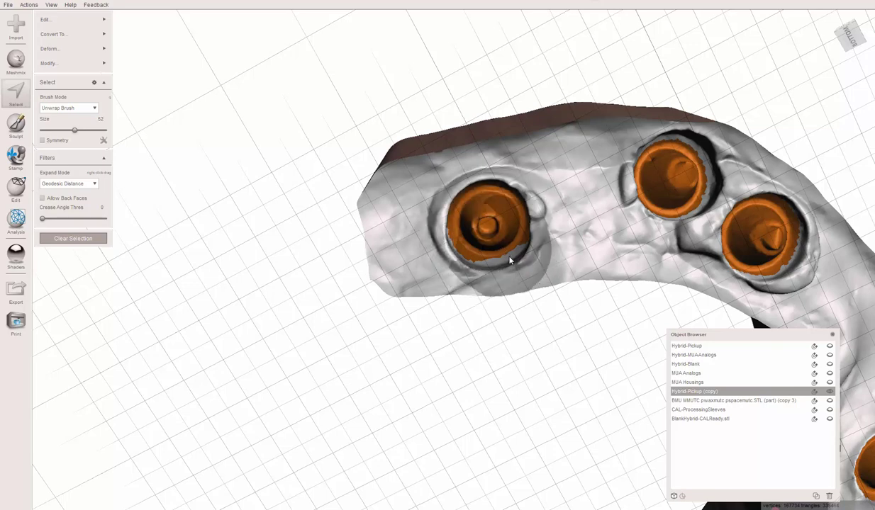
key(bracketleft)
key(bracketleft)
key(bracketleft)
key(bracketleft)
key(bracketleft)
key(bracketleft)
key(bracketleft)
key(bracketleft)
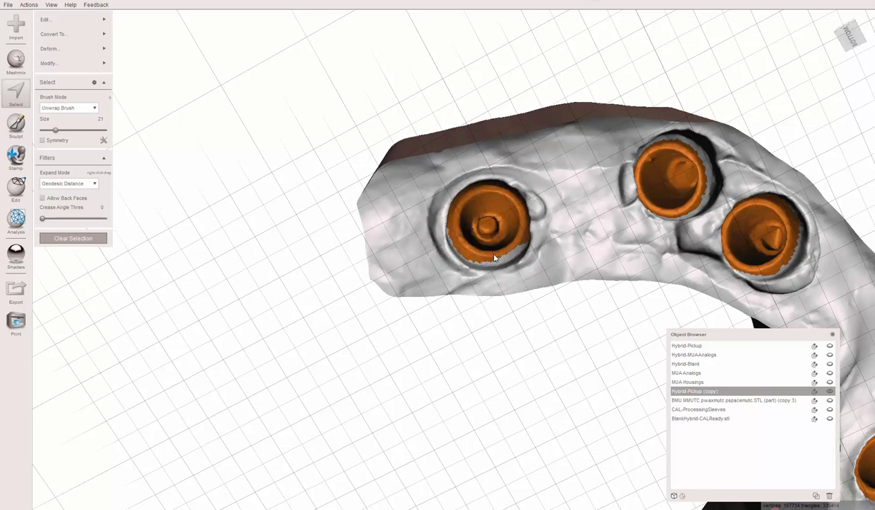
right_drag(522, 244, 478, 201)
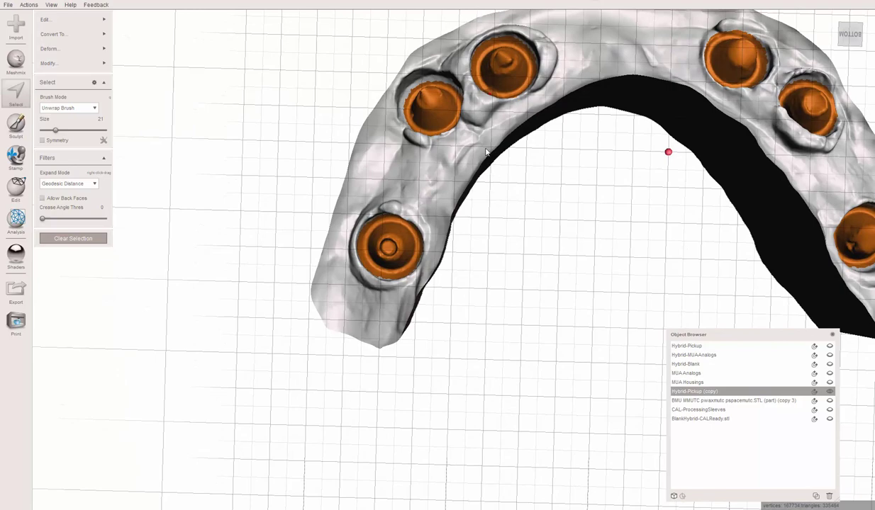
key(b)
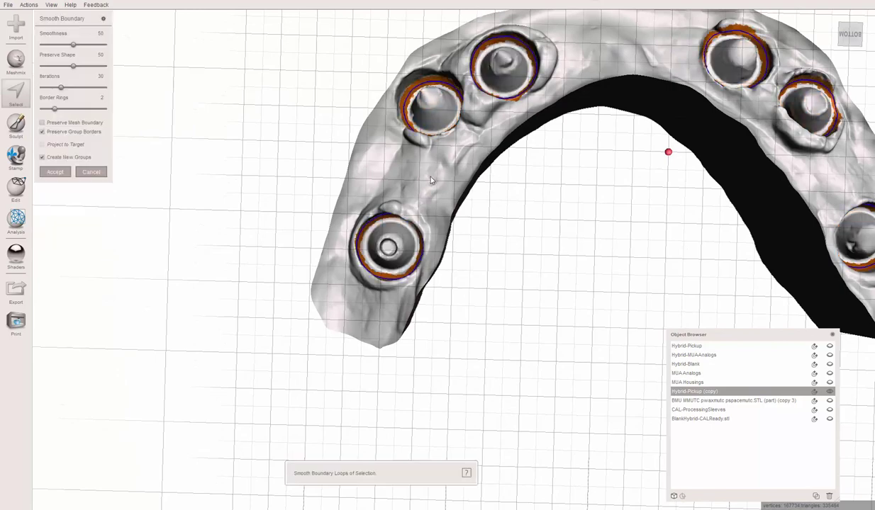
key(a)
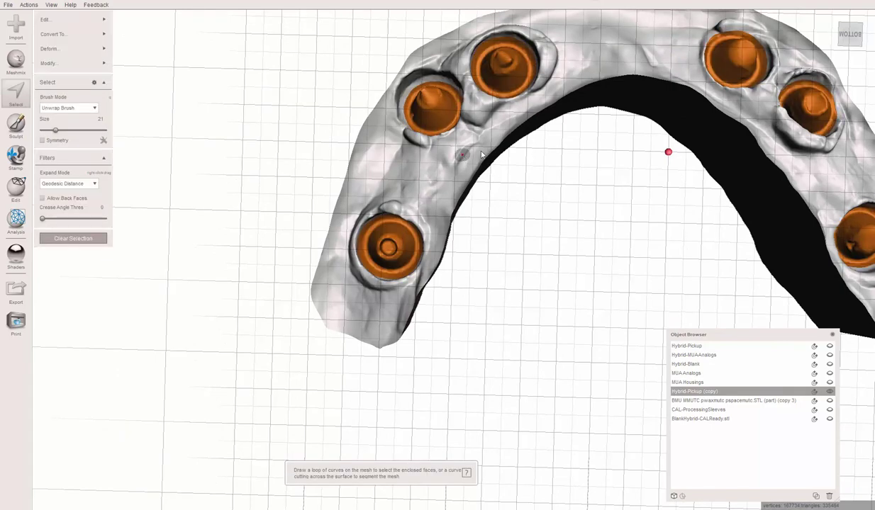
Extrude the six selected abutment sockets by a 6 mm offset along the Y axis with a flat end type.
scroll(536, 129, down, 3)
right_drag(537, 132, 532, 188)
mouse_move(73, 51)
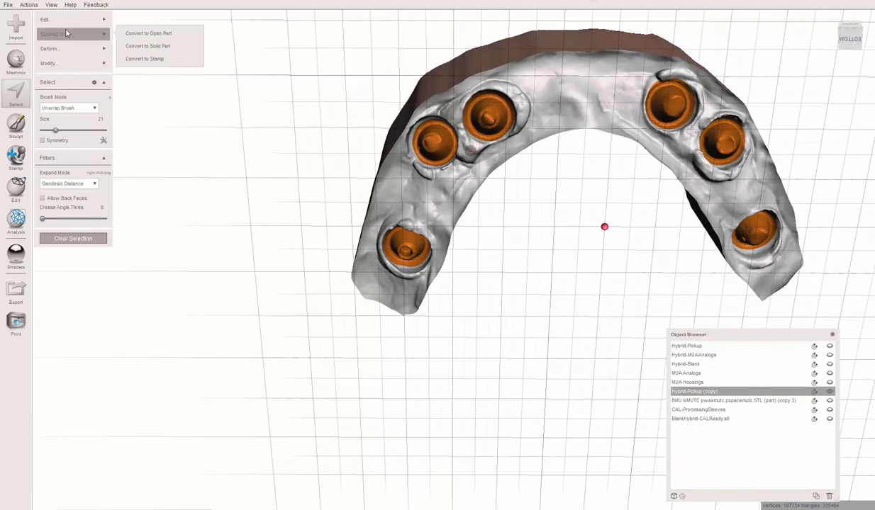
mouse_move(71, 19)
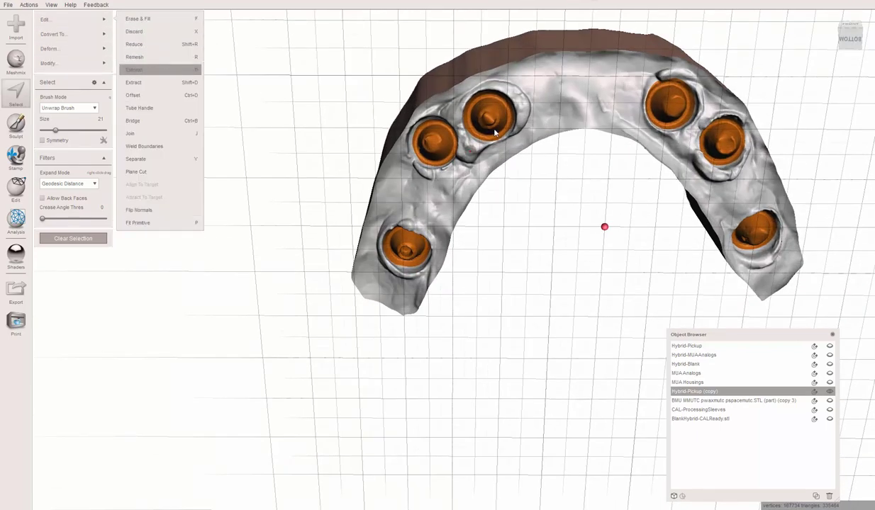
key(d)
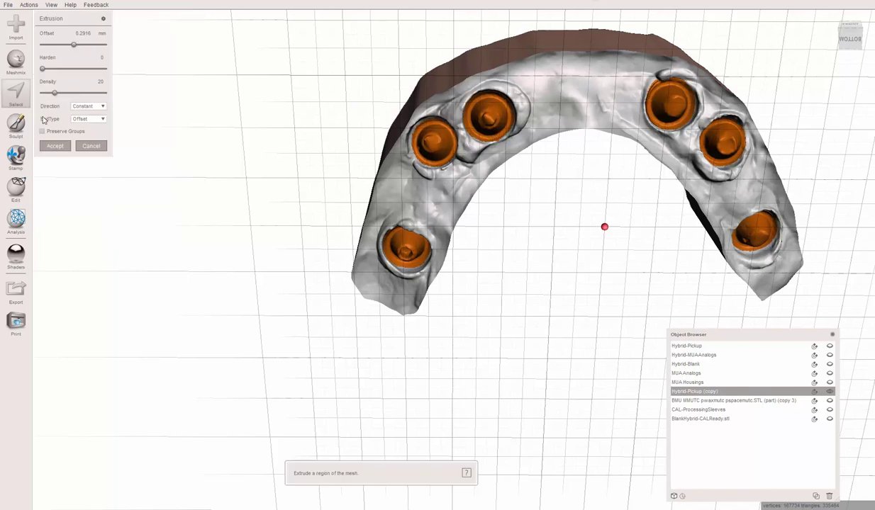
double_click(83, 33)
text(0)
click(88, 106)
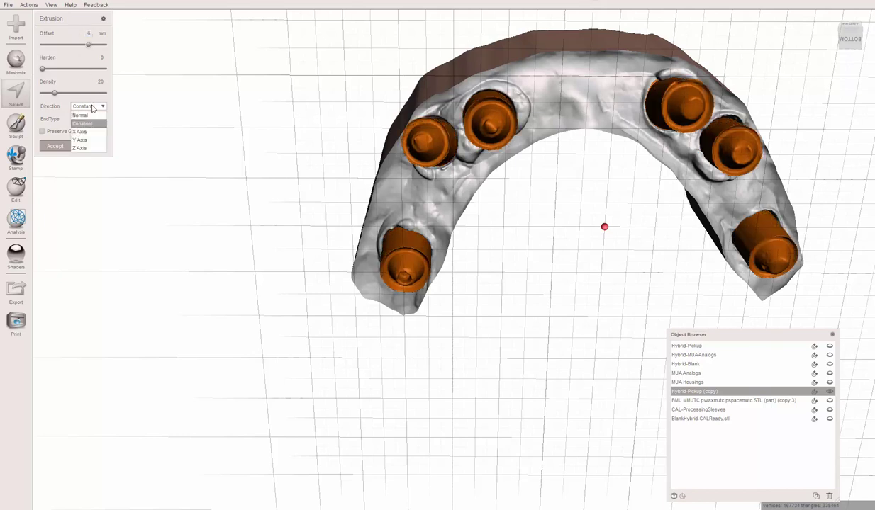
click(83, 139)
click(78, 119)
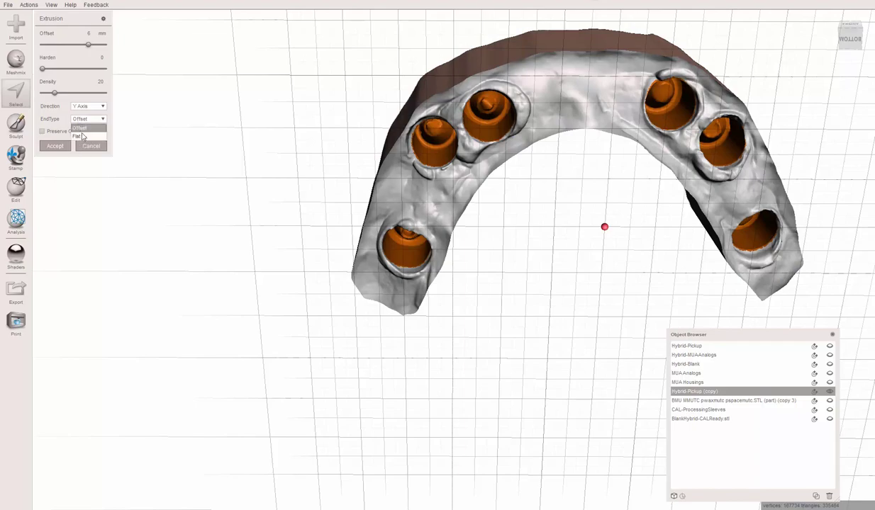
click(83, 136)
Try a 1 mm offset for the socket extrusion.
right_drag(460, 98, 440, 105)
click(92, 33)
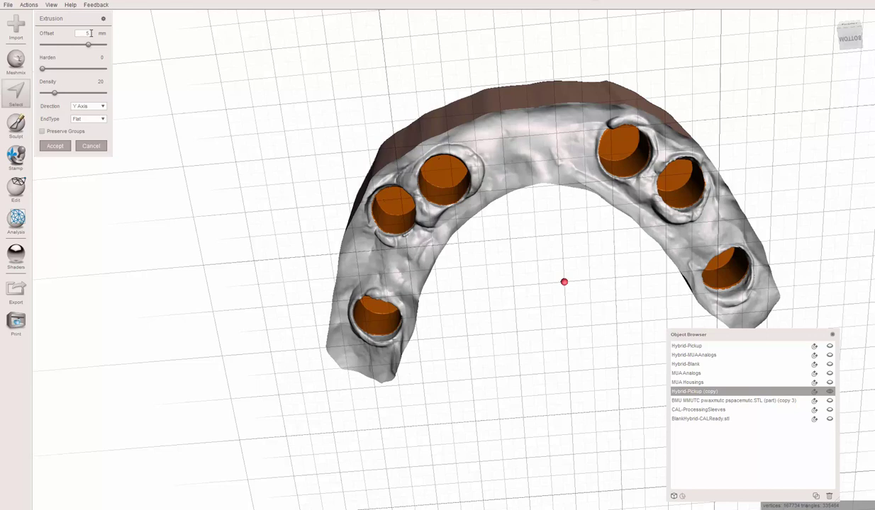
key(Return)
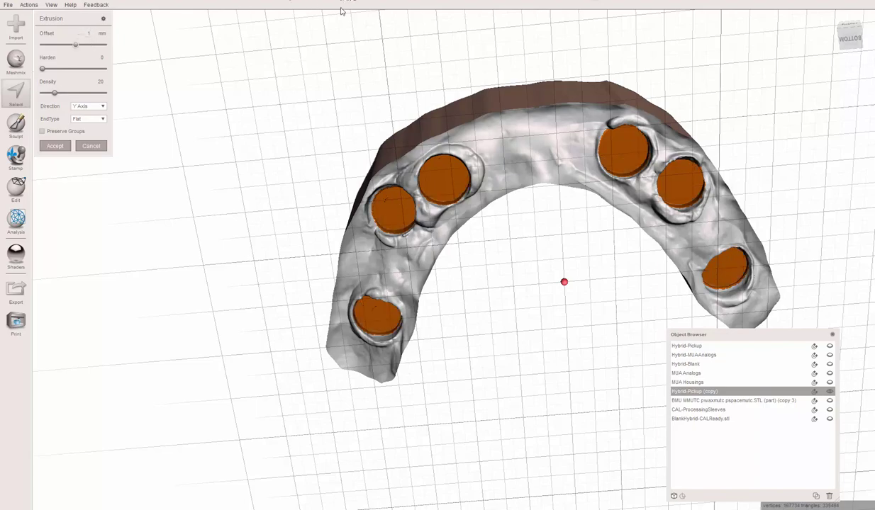
right_drag(421, 106, 457, 83)
scroll(206, 109, up, 1)
click(92, 34)
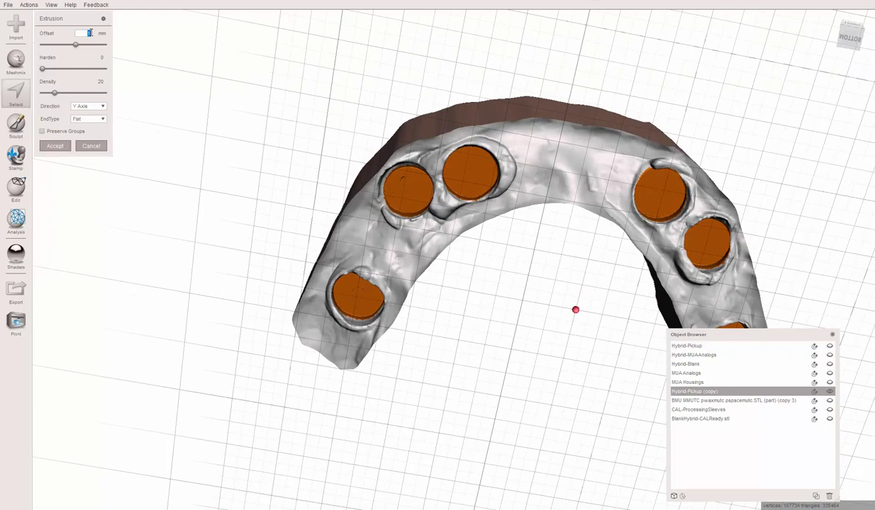
Try the Normal direction for the socket extrusion, and return the direction to Y Axis.
click(98, 119)
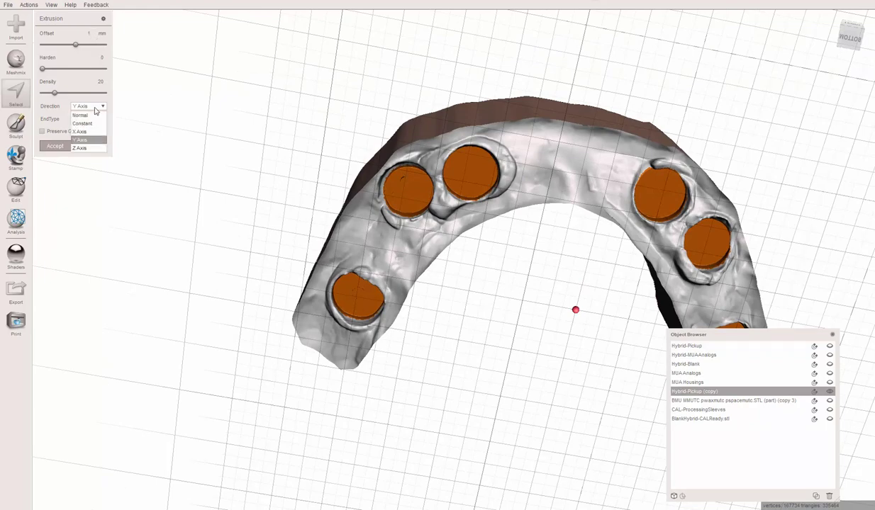
click(94, 122)
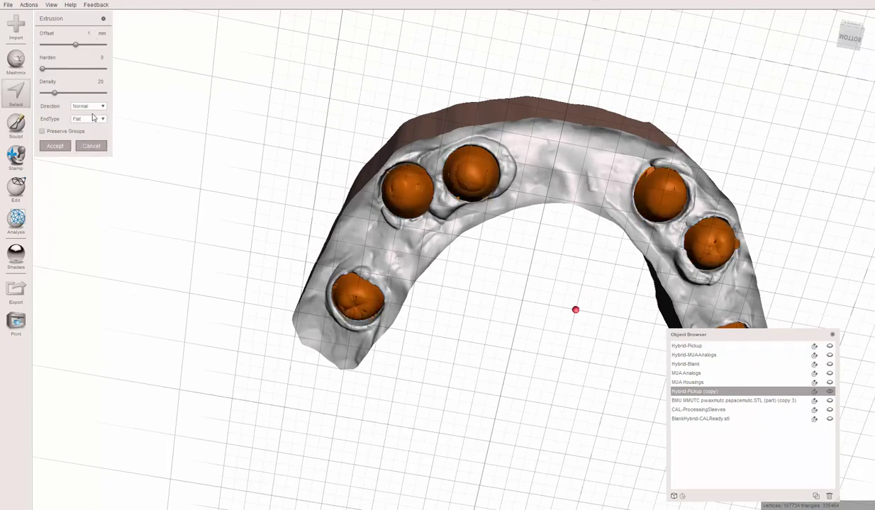
click(85, 109)
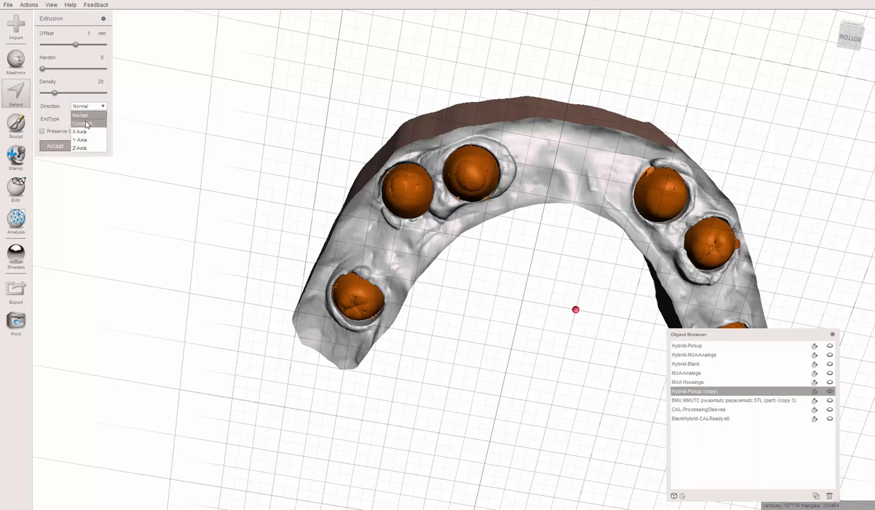
click(79, 139)
Set the offset of the six-socket extrusion to 3 mm.
click(90, 33)
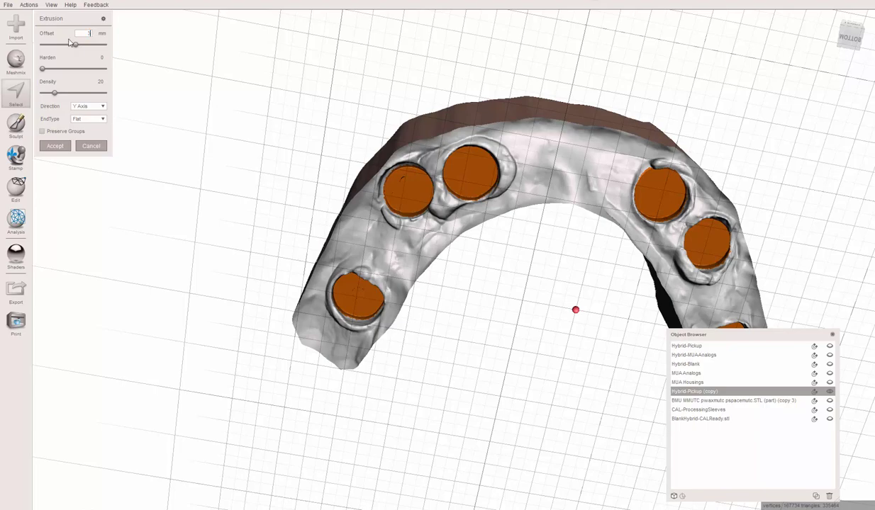
key(Return)
middle_drag(543, 218, 448, 99)
right_drag(448, 99, 490, 226)
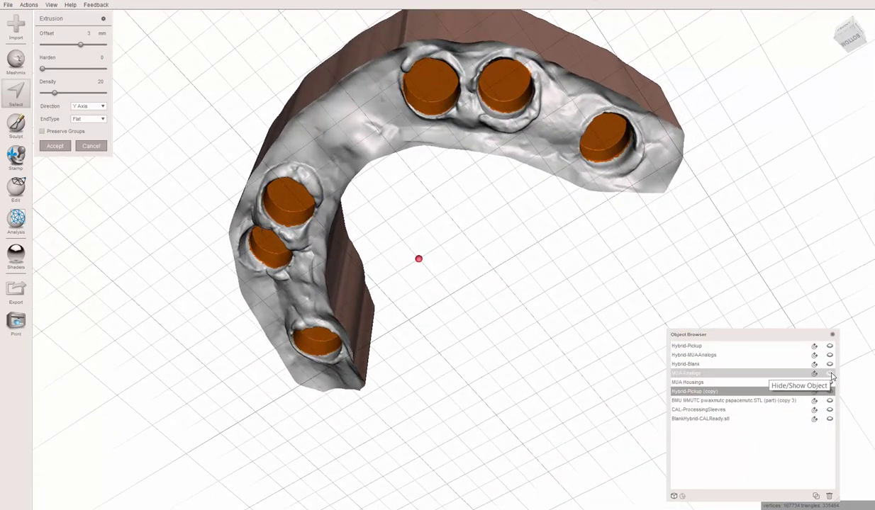
Show the MUA Analogs in the sockets and accept the extrusion.
click(830, 373)
middle_drag(525, 230, 558, 226)
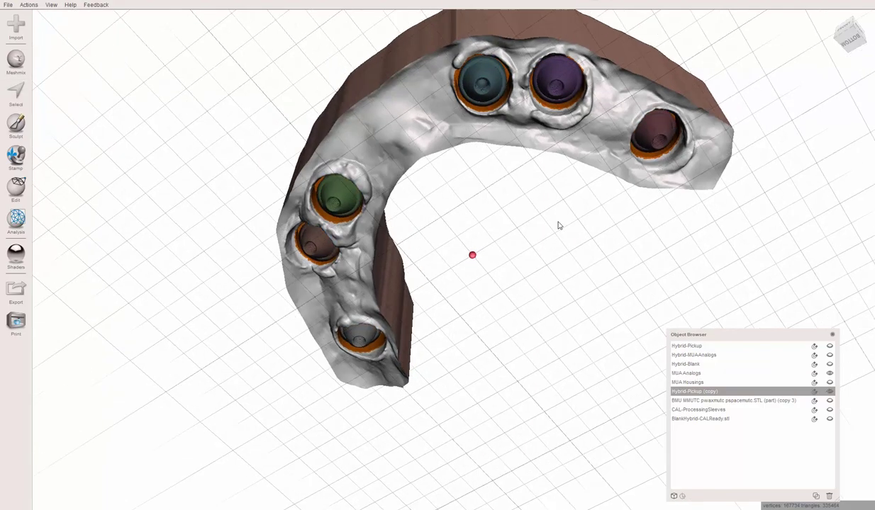
right_drag(558, 225, 708, 165)
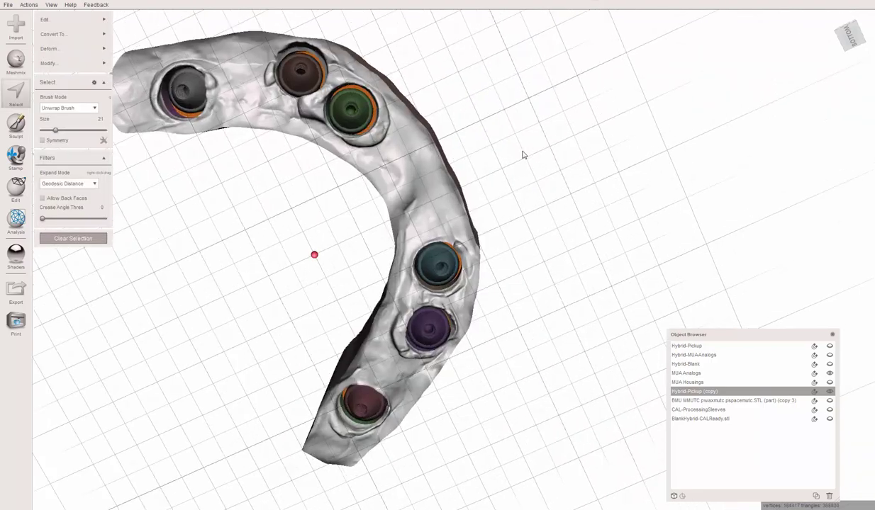
Examine from several angles how the MUA Analogs sit in the extruded sockets around the arch.
scroll(522, 154, up, 5)
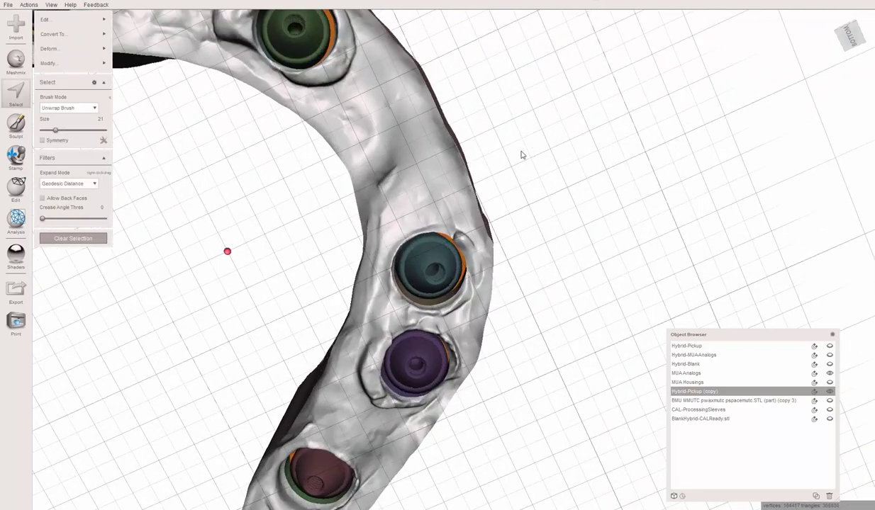
right_drag(520, 155, 543, 132)
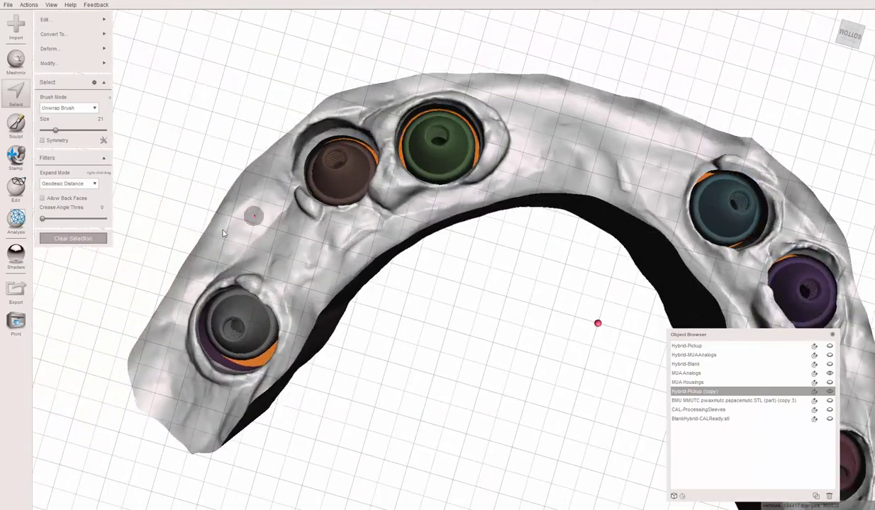
right_drag(496, 215, 434, 185)
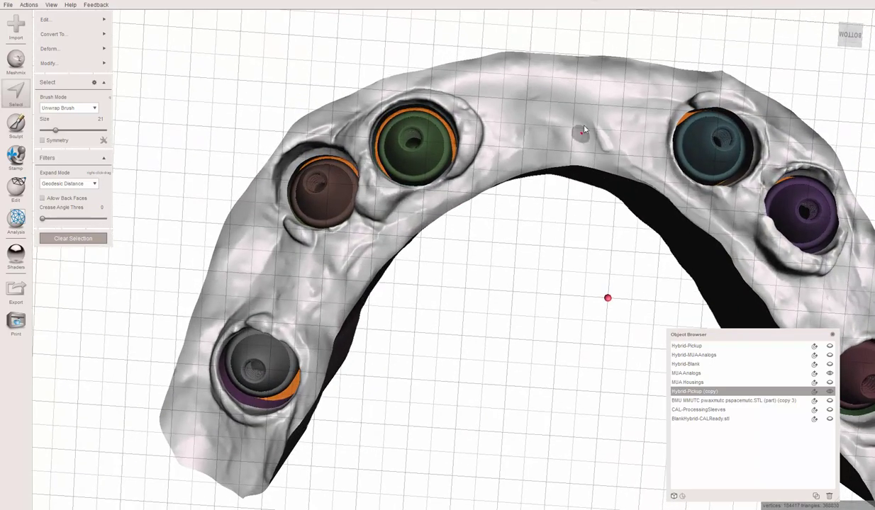
scroll(587, 126, down, 3)
right_drag(566, 156, 559, 254)
right_drag(531, 186, 502, 135)
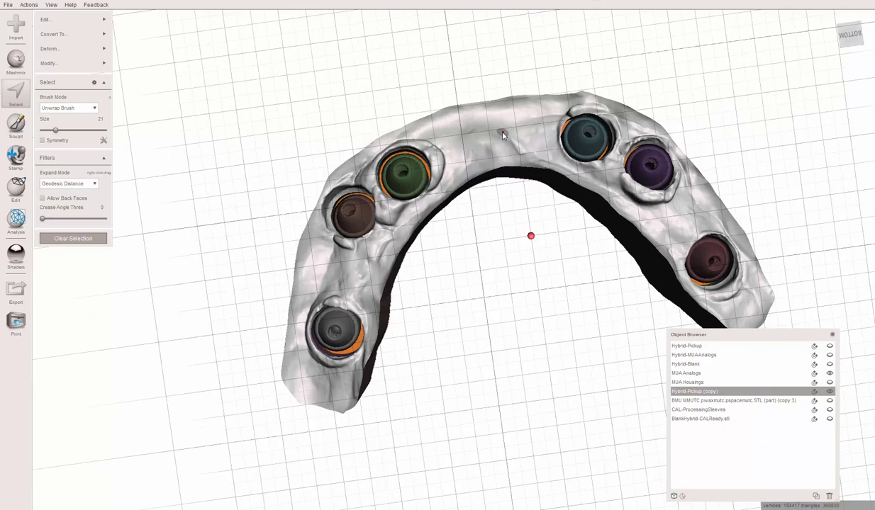
right_drag(467, 108, 504, 217)
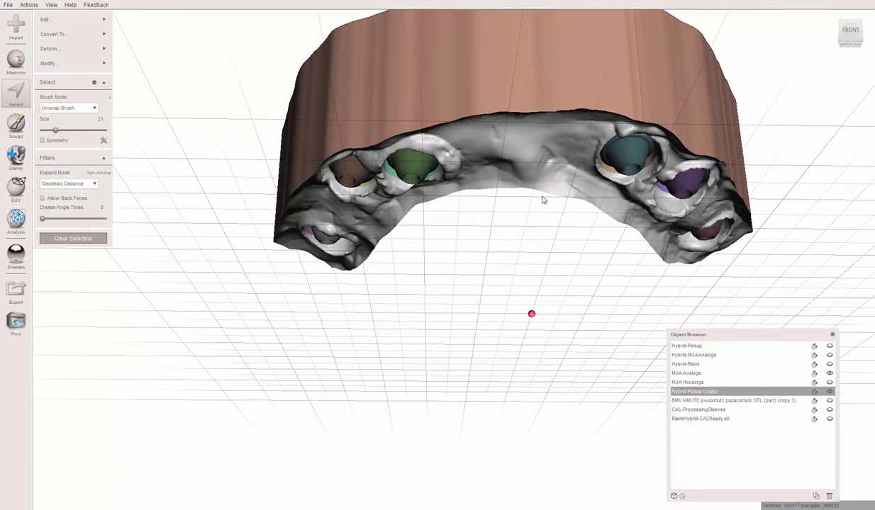
right_drag(546, 200, 585, 338)
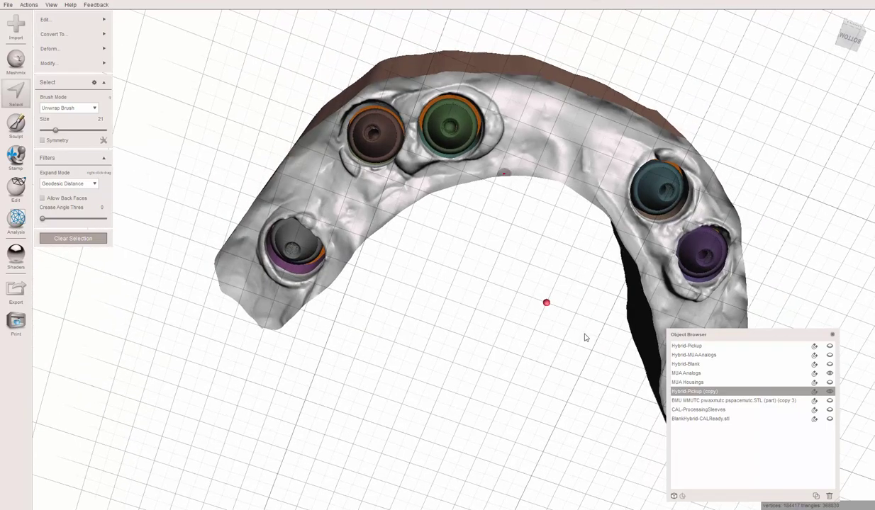